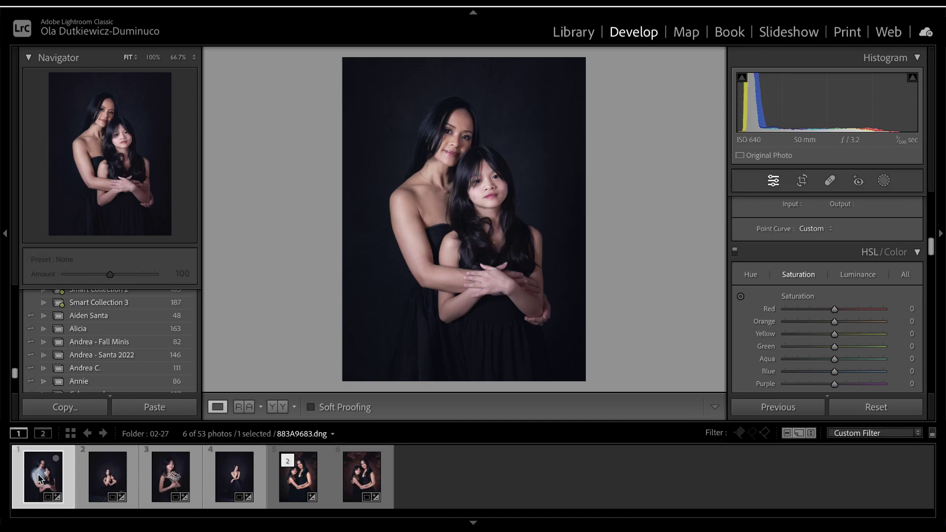
- Review the dark-backdrop portraits and both versions of the floral-backdrop portrait of the woman and girl
{"action": "left_click", "coordinate": [101, 477]}
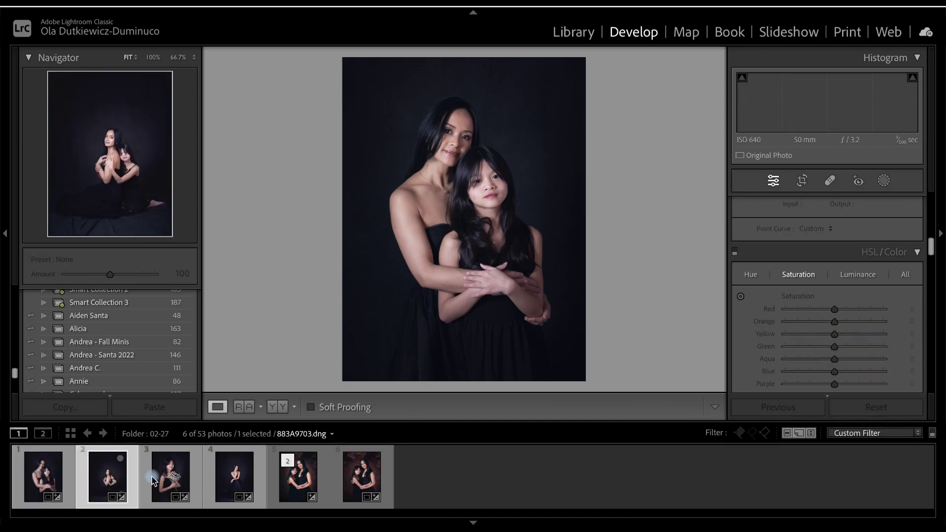
{"action": "left_click", "coordinate": [166, 482]}
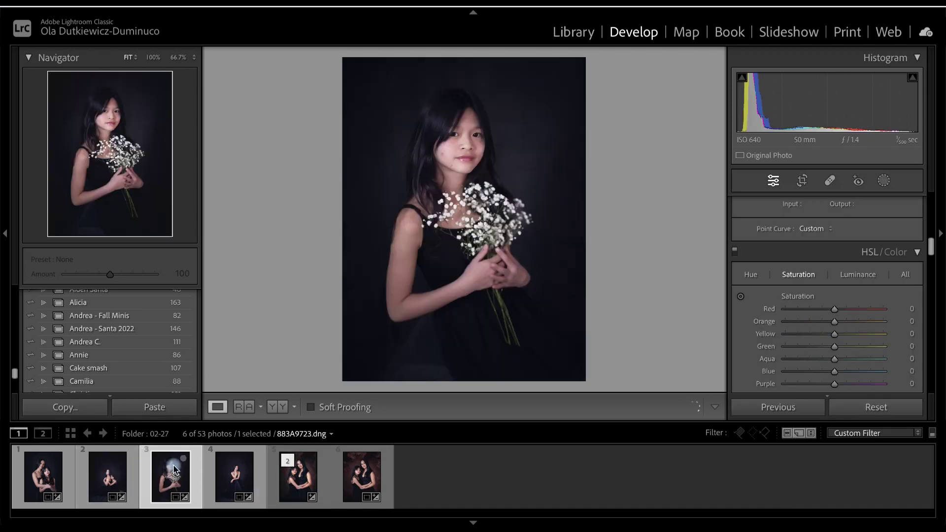
{"action": "left_click", "coordinate": [37, 470]}
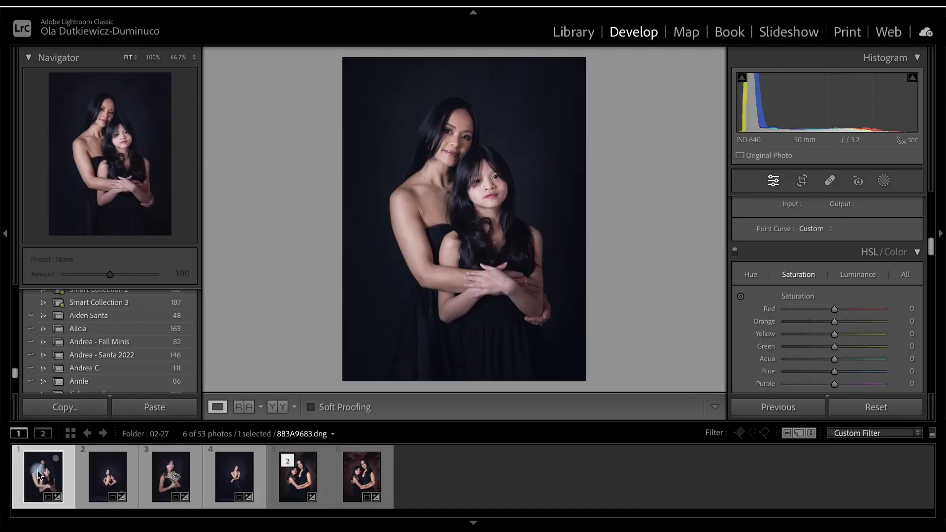
{"action": "left_click", "coordinate": [289, 492]}
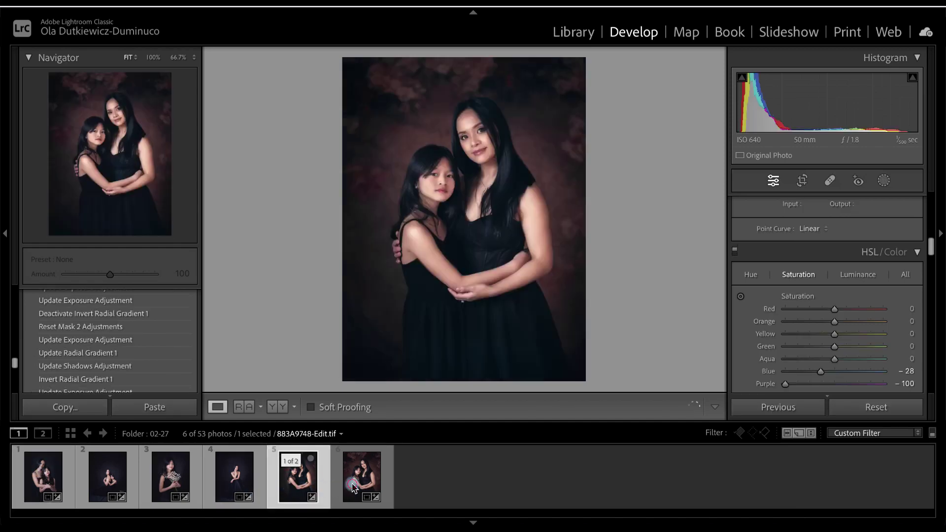
{"action": "left_click", "coordinate": [353, 488]}
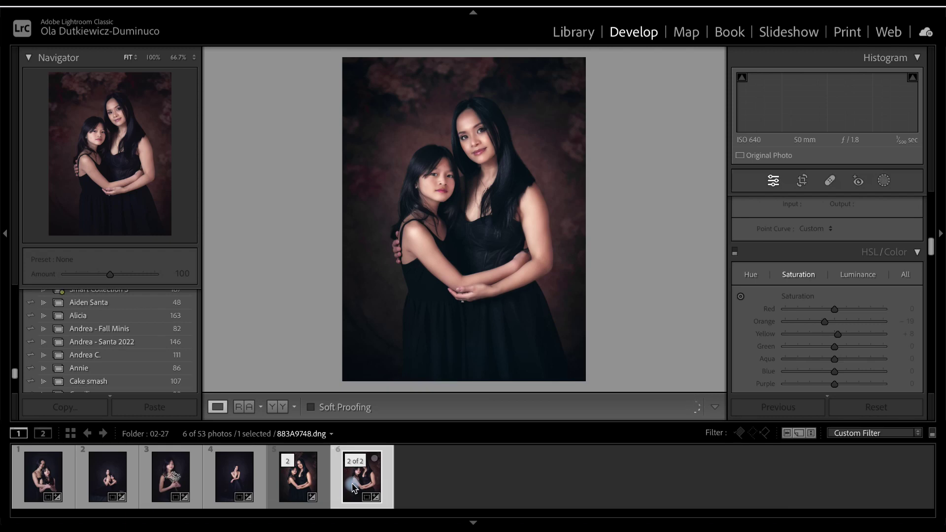
- Compare 883A9748.dng before and after its adjustments, and view the retouched version 883A9748-Edit.tif
{"action": "key", "text": "backslash"}
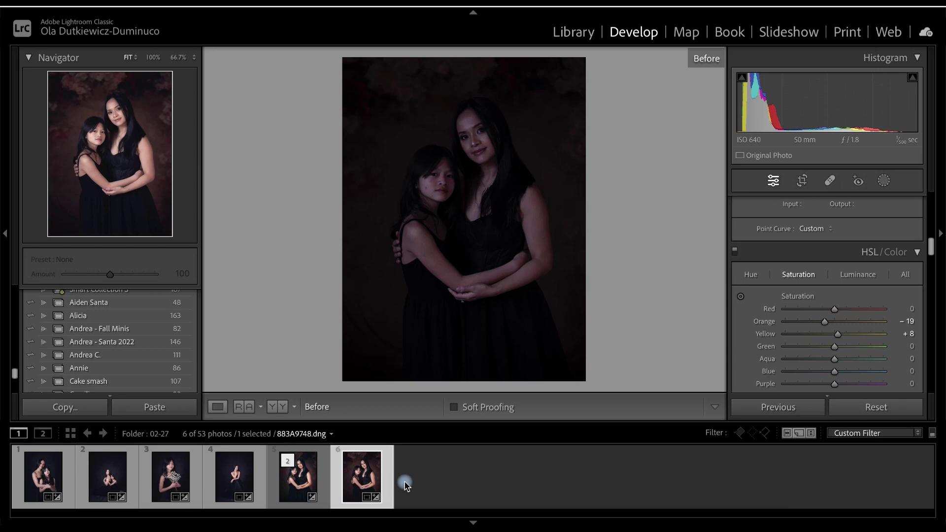
{"action": "key", "text": "backslash"}
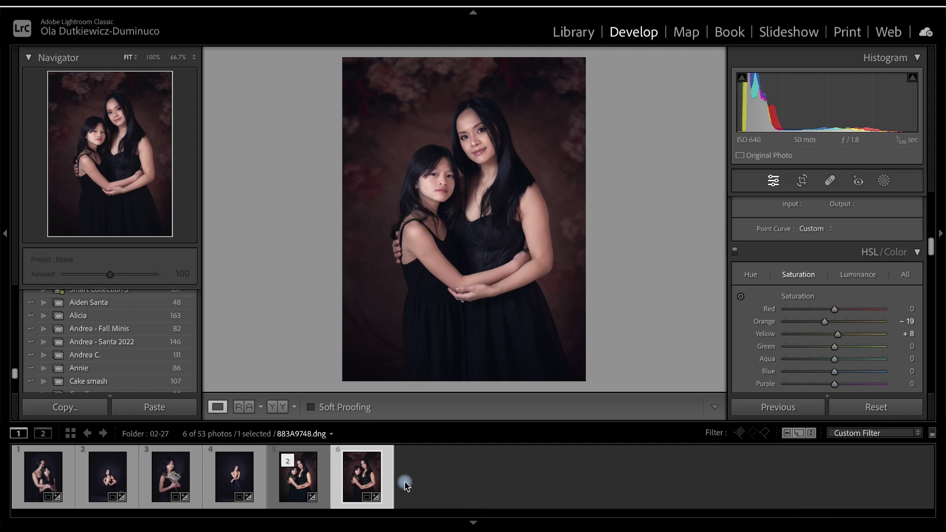
{"action": "key", "text": "backslash"}
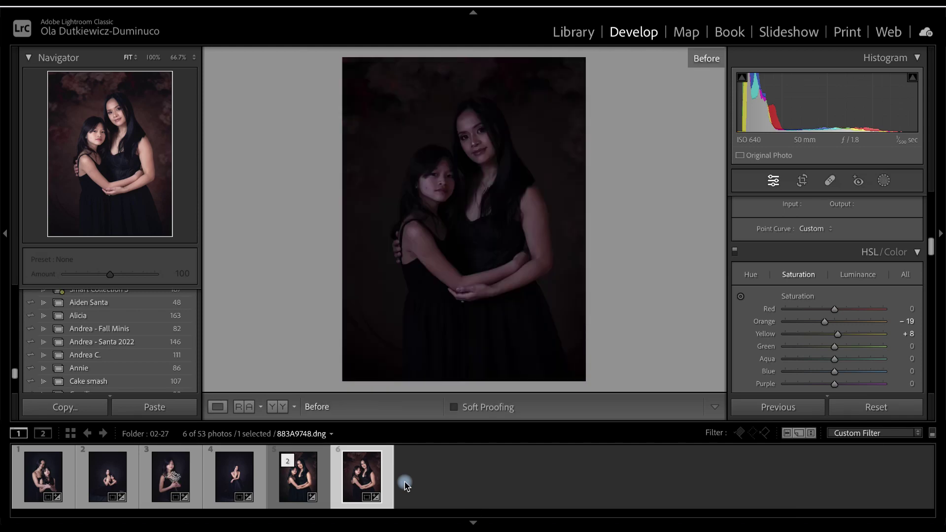
{"action": "key", "text": "backslash"}
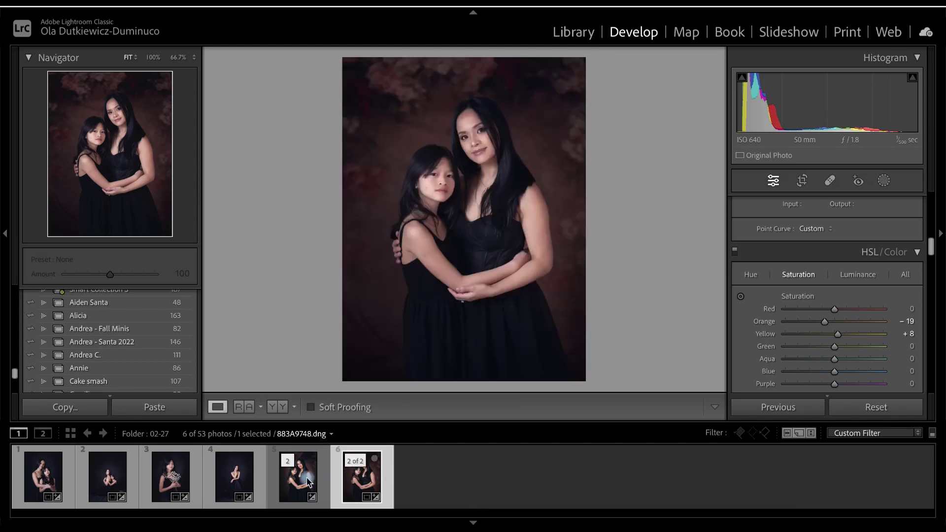
{"action": "left_click", "coordinate": [292, 480]}
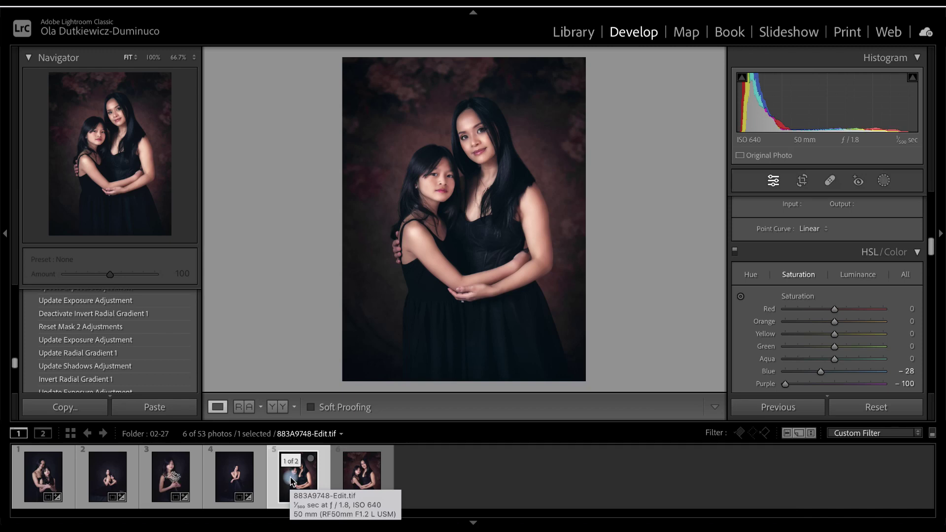
- Open 883A9683.dng in Adobe Photoshop 2023 and duplicate the Background layer
{"action": "left_click", "coordinate": [48, 479]}
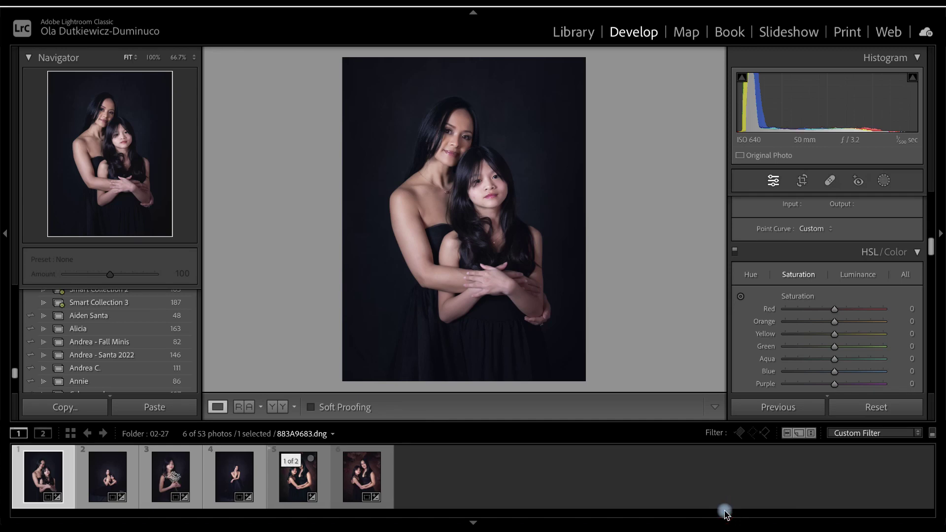
{"action": "right_click", "coordinate": [418, 232]}
{"action": "mouse_move", "coordinate": [494, 225]}
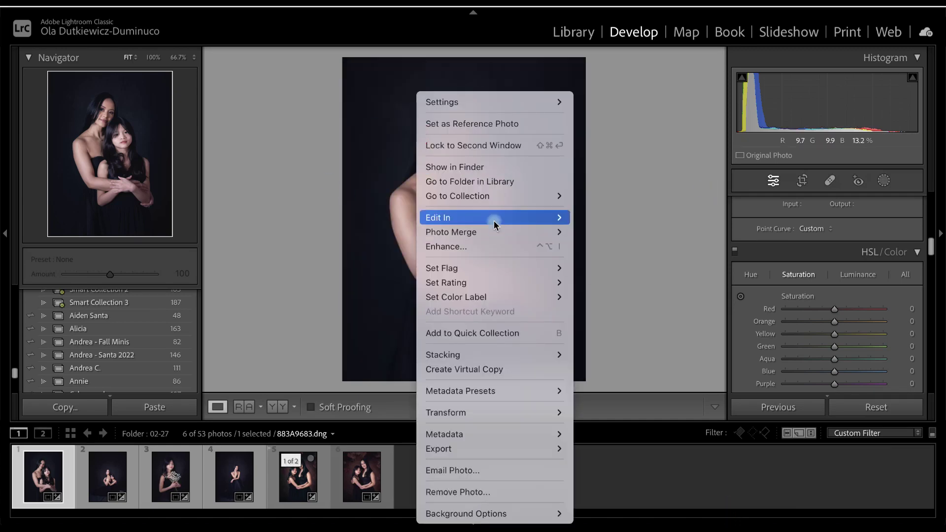
{"action": "left_click", "coordinate": [606, 213]}
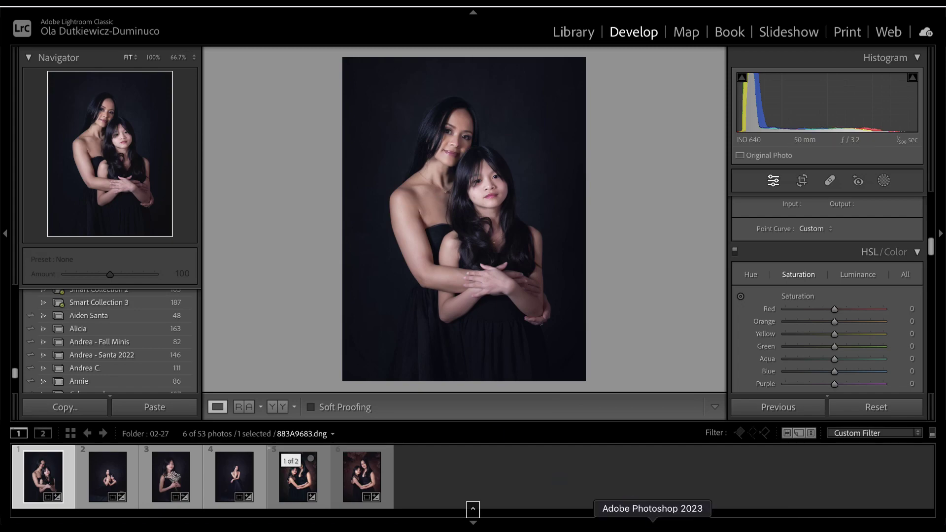
{"action": "left_click", "coordinate": [653, 529]}
{"action": "key", "text": "super+j"}
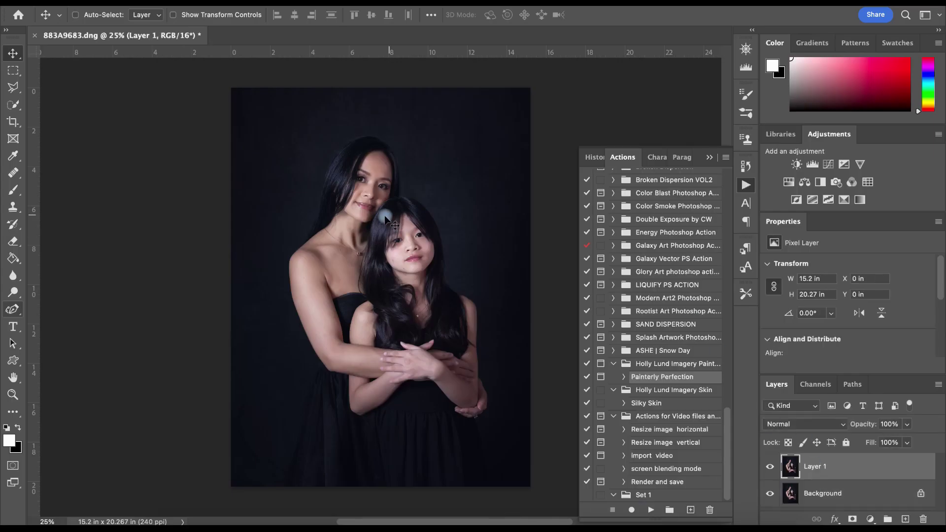
- Remove the red blemish on the girl's cheek on Layer 1 with the Healing Brush at size 30
{"action": "scroll", "coordinate": [393, 219], "scroll_direction": "up", "scroll_amount": 8}
{"action": "left_click", "coordinate": [727, 516]}
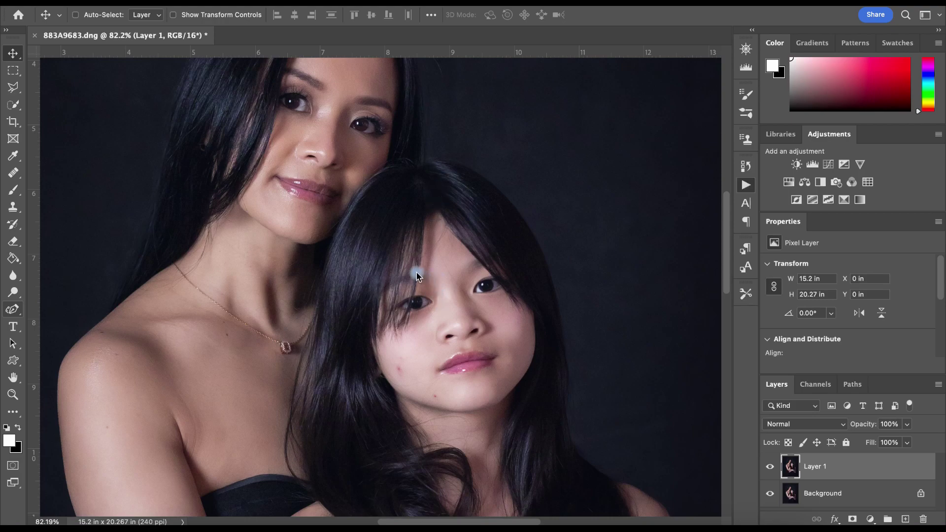
{"action": "scroll", "coordinate": [423, 285], "scroll_direction": "down", "scroll_amount": 5}
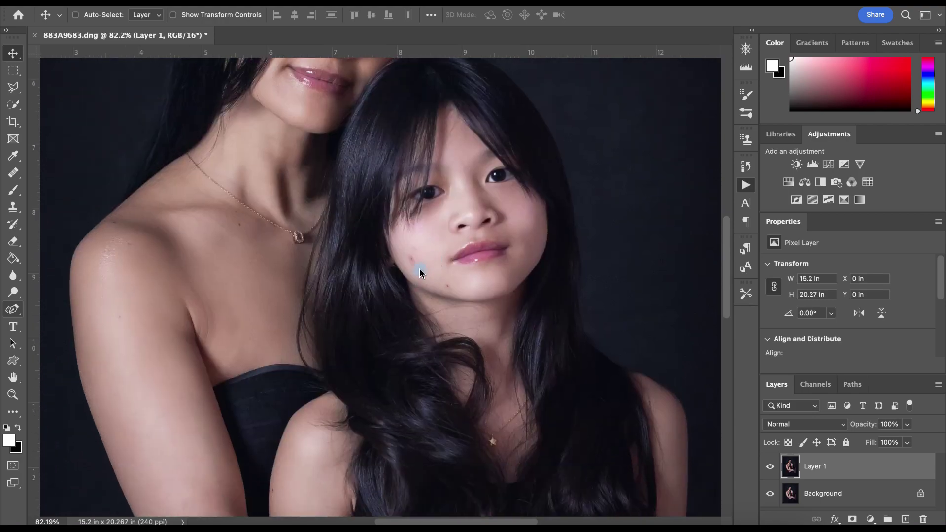
{"action": "key", "text": "alt+F9"}
{"action": "scroll", "coordinate": [419, 268], "scroll_direction": "up", "scroll_amount": 5}
{"action": "scroll", "coordinate": [409, 265], "scroll_direction": "right", "scroll_amount": 5}
{"action": "left_click", "coordinate": [18, 173]}
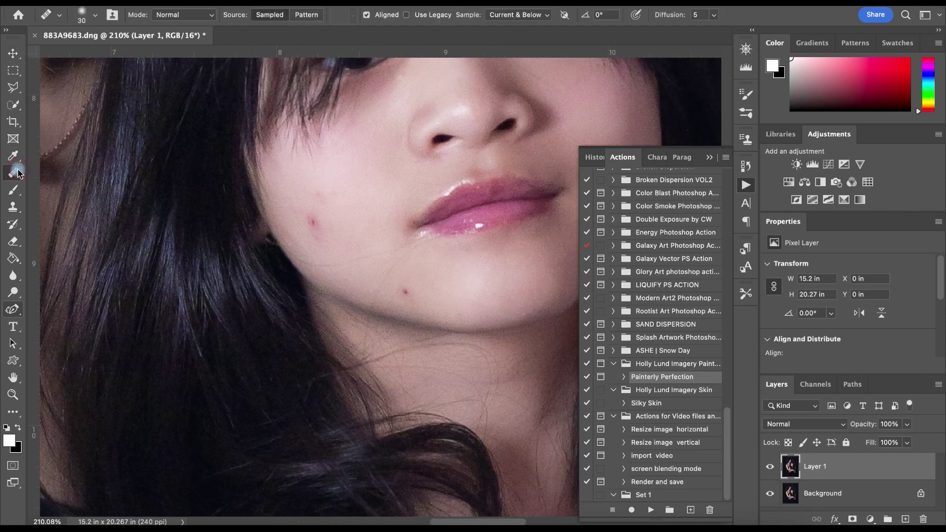
{"action": "left_click", "coordinate": [333, 226], "text": "alt"}
{"action": "left_click", "coordinate": [314, 222]}
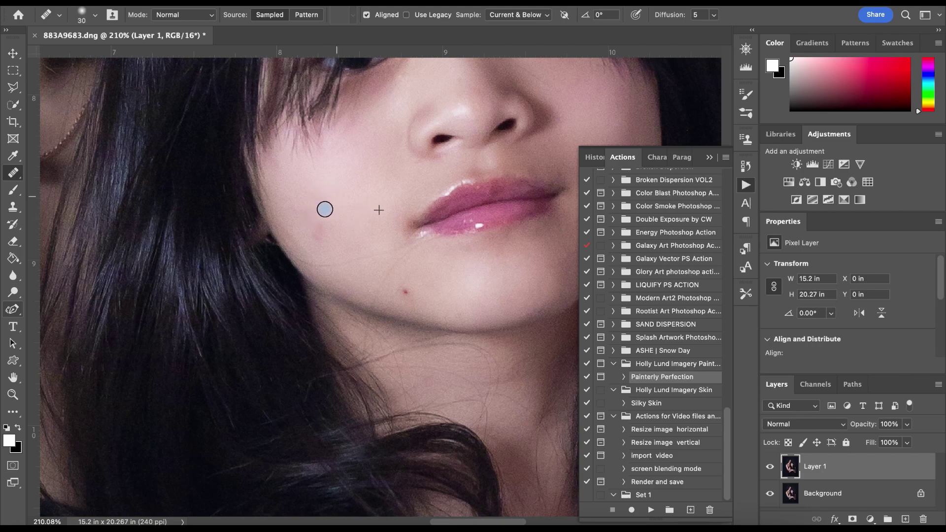
- Heal the remaining faint marks on the girl's cheek and the dark spot on her chin, sampling nearby clean skin
{"action": "left_click", "coordinate": [362, 210], "text": "alt"}
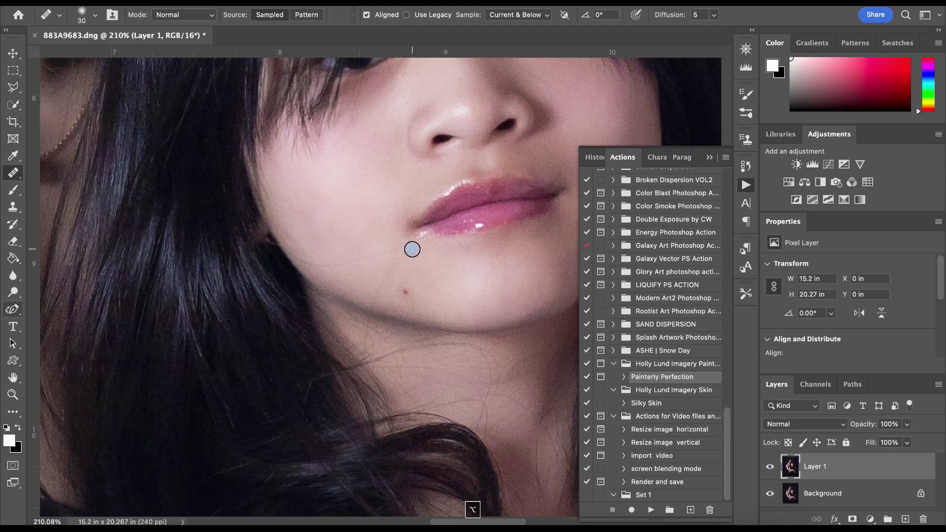
{"action": "left_click", "coordinate": [340, 186], "text": "alt"}
{"action": "left_click", "coordinate": [356, 261], "text": "alt"}
{"action": "left_click", "coordinate": [371, 259], "text": "alt"}
{"action": "left_click", "coordinate": [366, 230], "text": "alt"}
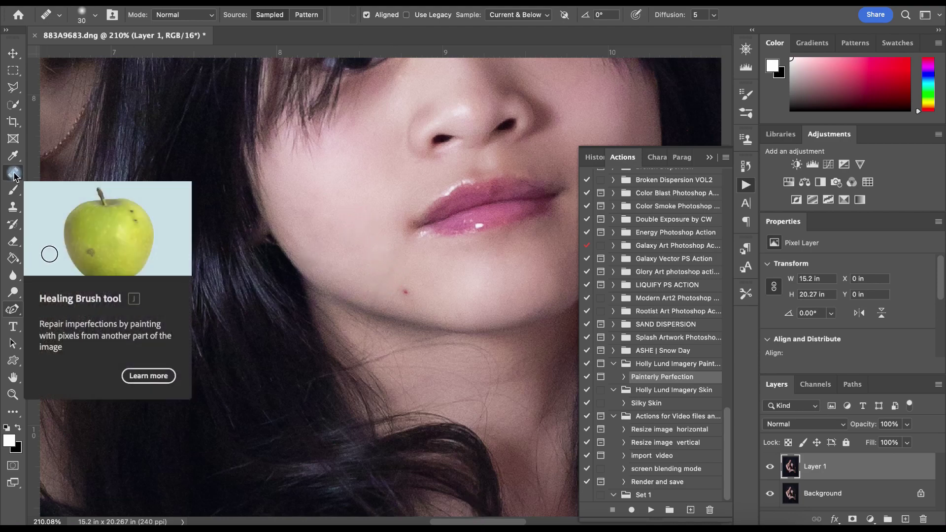
{"action": "left_click", "coordinate": [385, 280], "text": "alt"}
{"action": "left_click", "coordinate": [405, 292]}
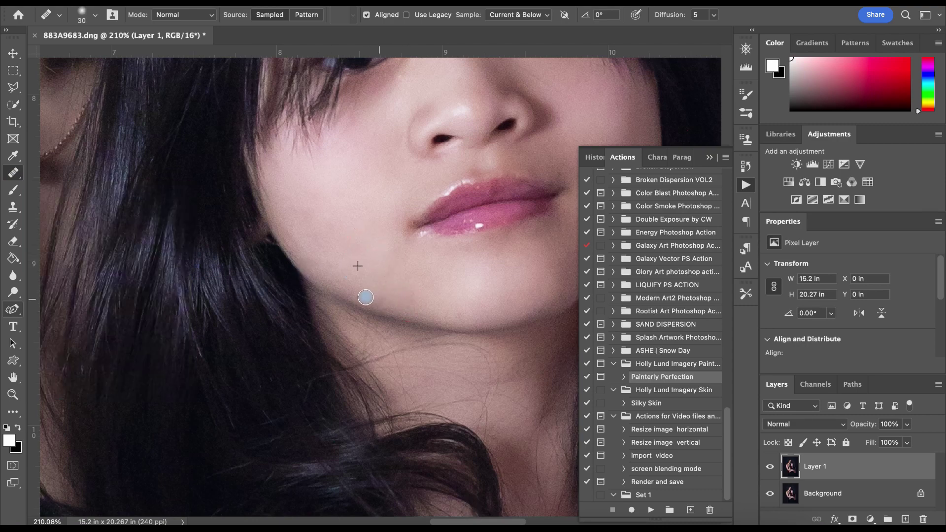
- Try to heal the skin beside the bridge of the girl's nose with the size 30 Healing Brush
{"action": "scroll", "coordinate": [389, 293], "scroll_direction": "up", "scroll_amount": 5}
{"action": "scroll", "coordinate": [389, 294], "scroll_direction": "right", "scroll_amount": 3}
{"action": "scroll", "coordinate": [418, 211], "scroll_direction": "up", "scroll_amount": 5}
{"action": "scroll", "coordinate": [417, 211], "scroll_direction": "right", "scroll_amount": 3}
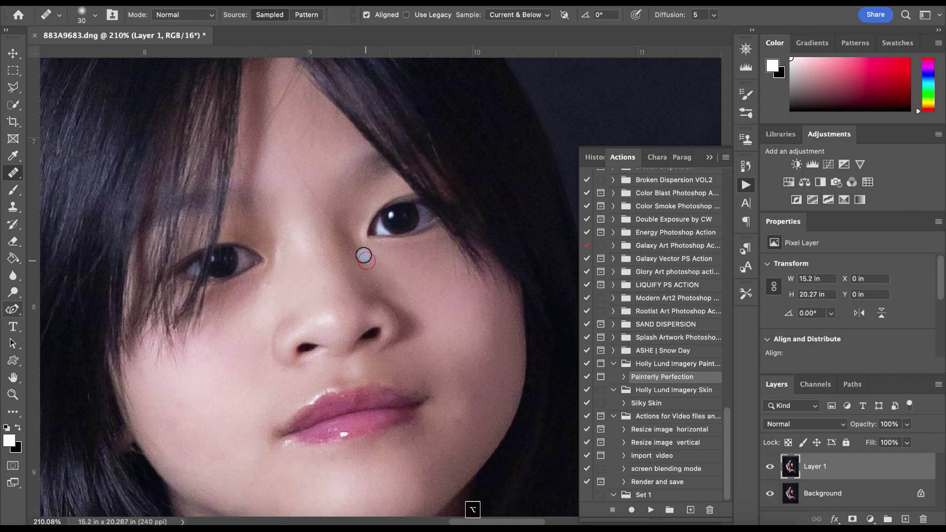
{"action": "key", "text": "super+z"}
{"action": "left_click", "coordinate": [369, 259], "text": "alt"}
{"action": "left_click", "coordinate": [344, 239]}
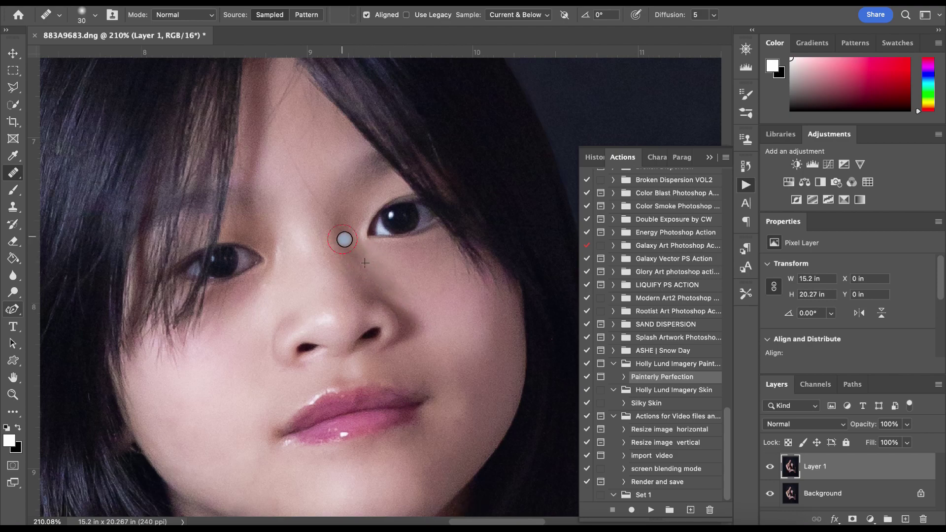
{"action": "key", "text": "super+z"}
- Reduce the Healing Brush to size 9 and retouch the skin between the girl's nose bridge and inner eye corner
{"action": "left_click", "coordinate": [335, 249], "text": "alt"}
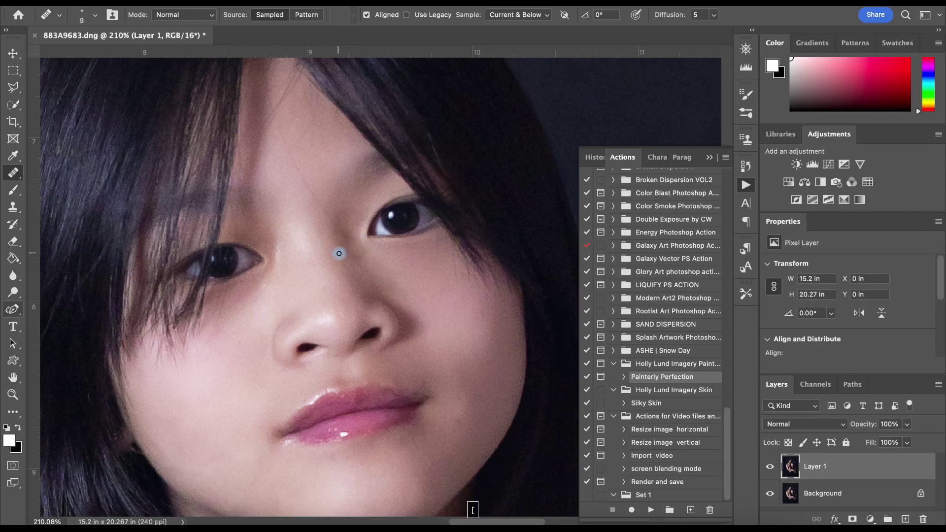
{"action": "scroll", "coordinate": [339, 254], "scroll_direction": "up", "scroll_amount": 5}
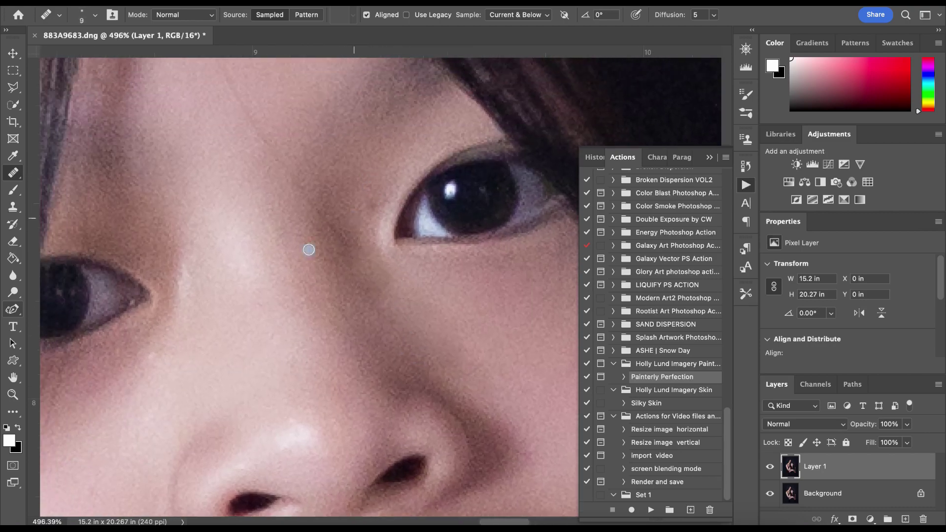
{"action": "left_click", "coordinate": [317, 295], "text": "alt"}
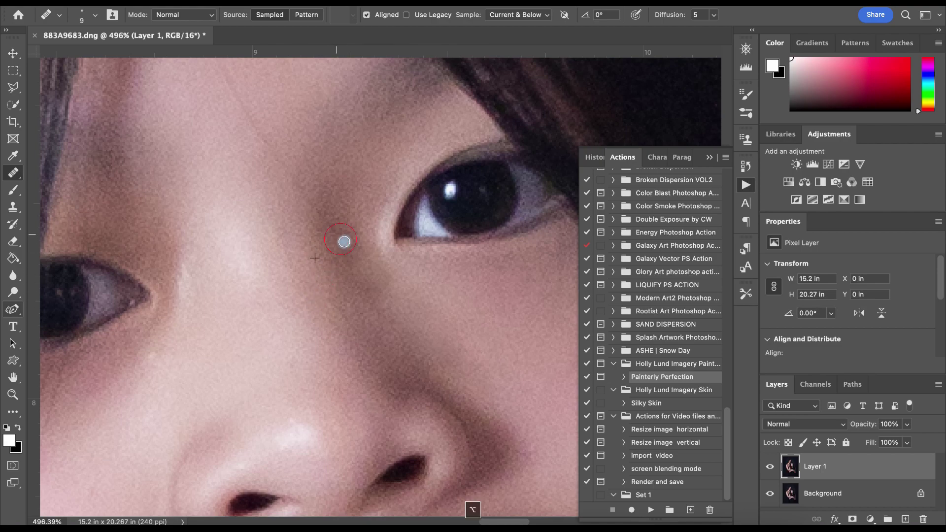
- Heal the fine stray line on the girl's forehead above the brows with the size 9 Healing Brush
{"action": "scroll", "coordinate": [315, 242], "scroll_direction": "up", "scroll_amount": 4}
{"action": "scroll", "coordinate": [316, 242], "scroll_direction": "left", "scroll_amount": 2}
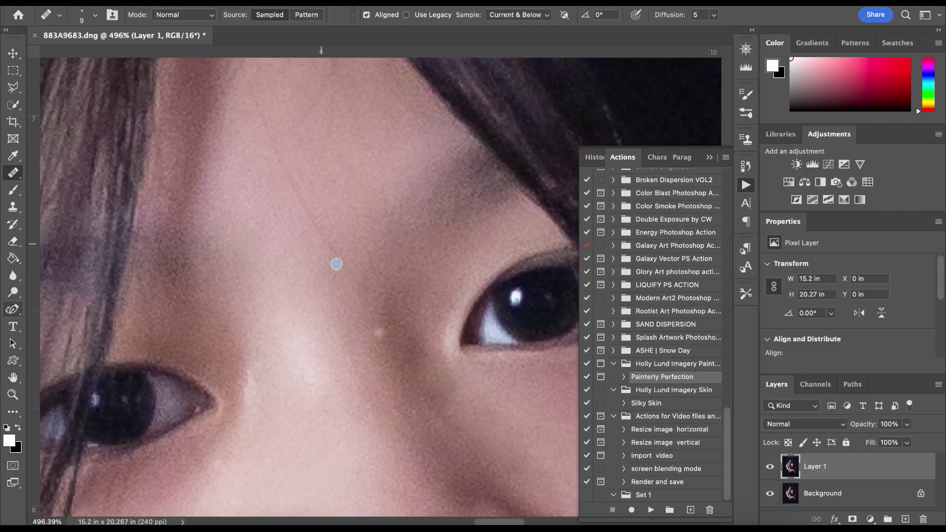
{"action": "scroll", "coordinate": [303, 200], "scroll_direction": "up", "scroll_amount": 6}
{"action": "scroll", "coordinate": [303, 201], "scroll_direction": "left", "scroll_amount": 3}
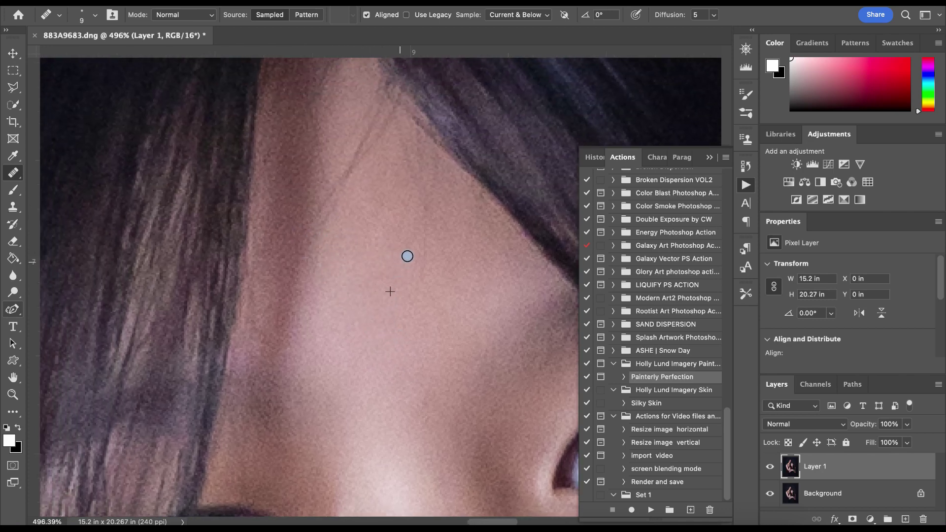
{"action": "left_click_drag", "start_coordinate": [430, 261], "coordinate": [404, 259]}
- Compare the girl's retouched face with the original by hiding and showing Layer 1
{"action": "scroll", "coordinate": [405, 246], "scroll_direction": "down", "scroll_amount": 15}
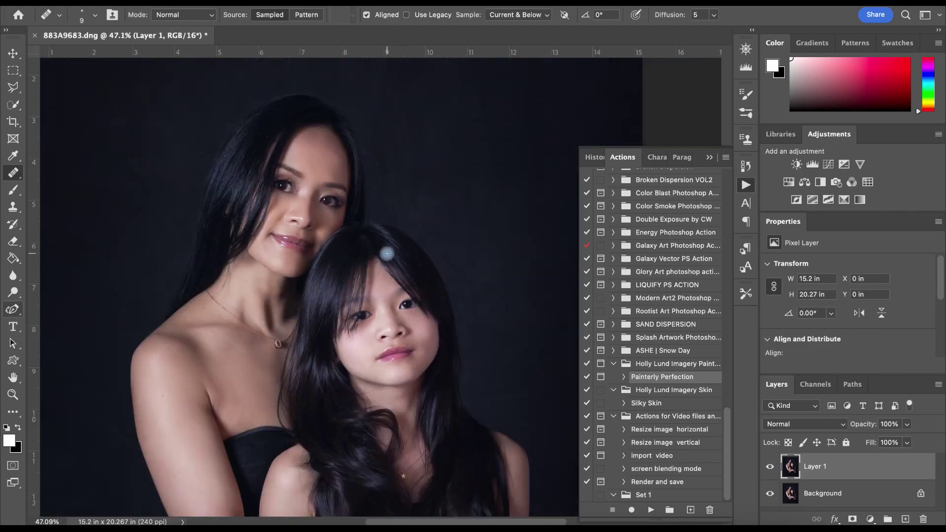
{"action": "scroll", "coordinate": [386, 255], "scroll_direction": "down", "scroll_amount": 2}
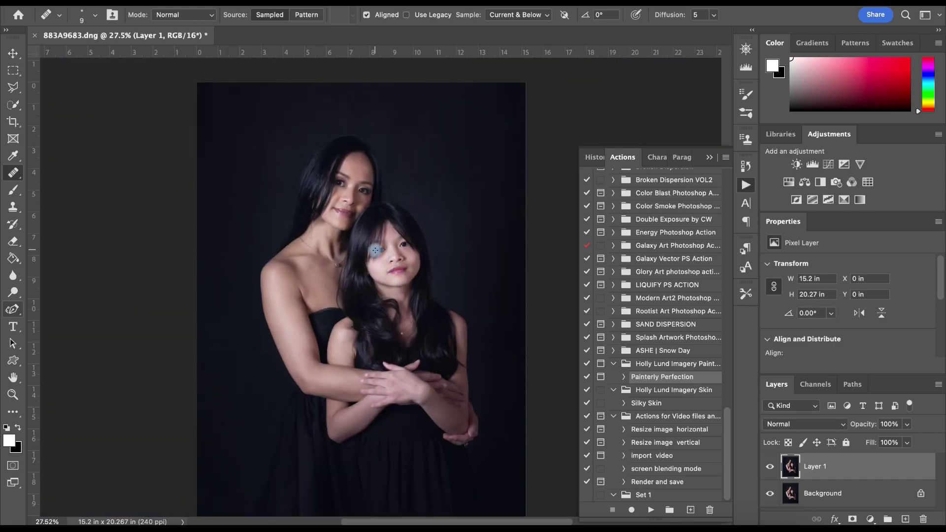
{"action": "scroll", "coordinate": [375, 250], "scroll_direction": "down", "scroll_amount": 1}
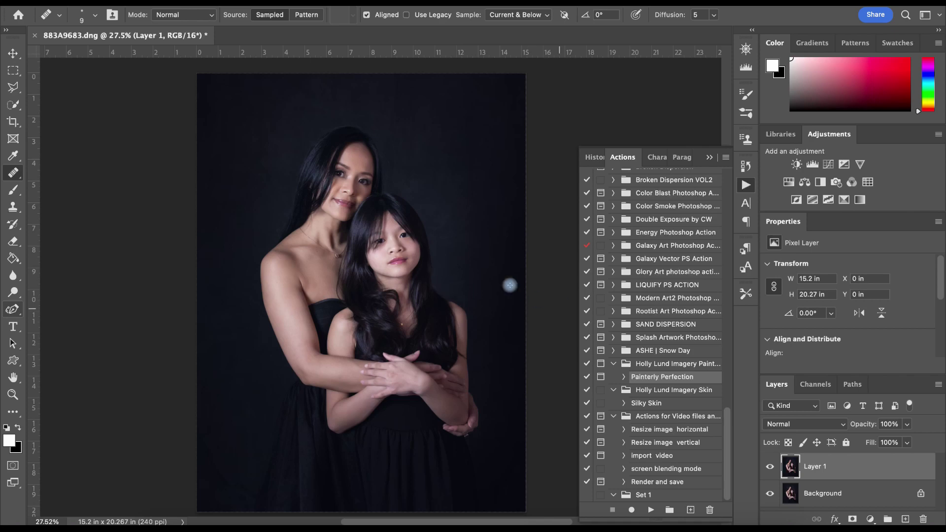
{"action": "scroll", "coordinate": [363, 243], "scroll_direction": "up", "scroll_amount": 3}
{"action": "scroll", "coordinate": [355, 238], "scroll_direction": "up", "scroll_amount": 1}
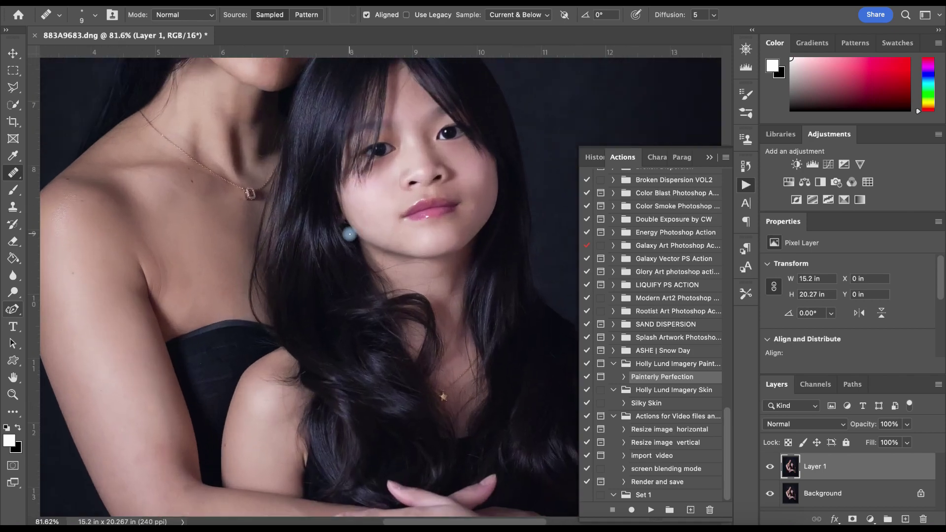
{"action": "left_click", "coordinate": [771, 467]}
{"action": "left_click", "coordinate": [770, 467]}
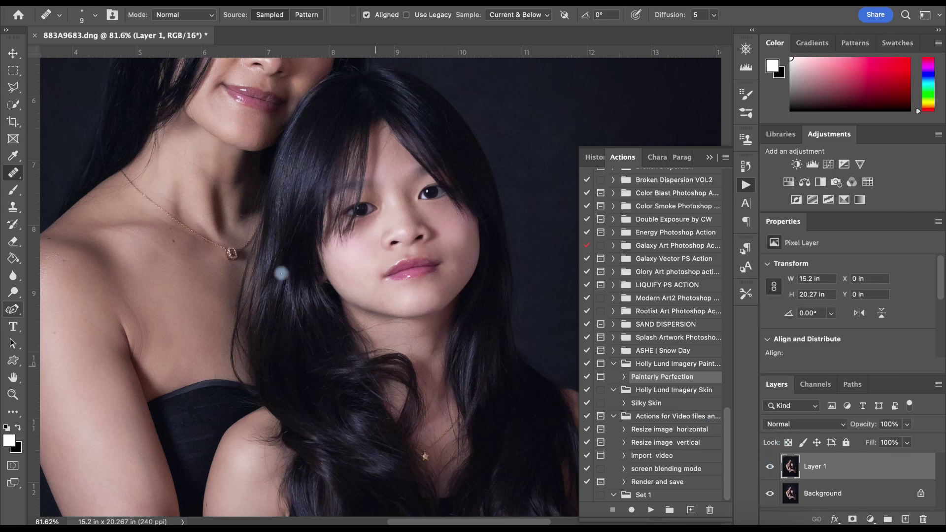
- Inspect the woman's face, neck and arms up close, and view the whole portrait for remaining blemishes
{"action": "scroll", "coordinate": [276, 271], "scroll_direction": "up", "scroll_amount": 4}
{"action": "scroll", "coordinate": [258, 271], "scroll_direction": "up", "scroll_amount": 4}
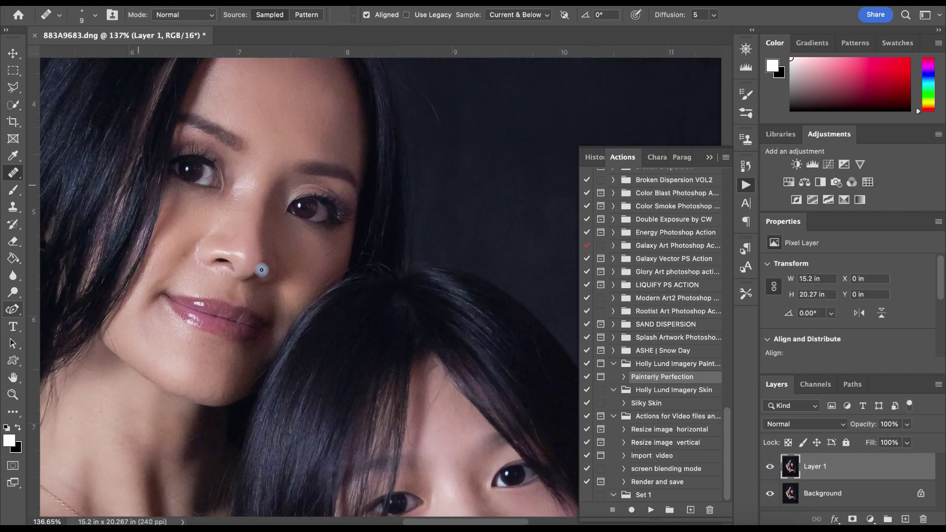
{"action": "scroll", "coordinate": [258, 265], "scroll_direction": "down", "scroll_amount": 10}
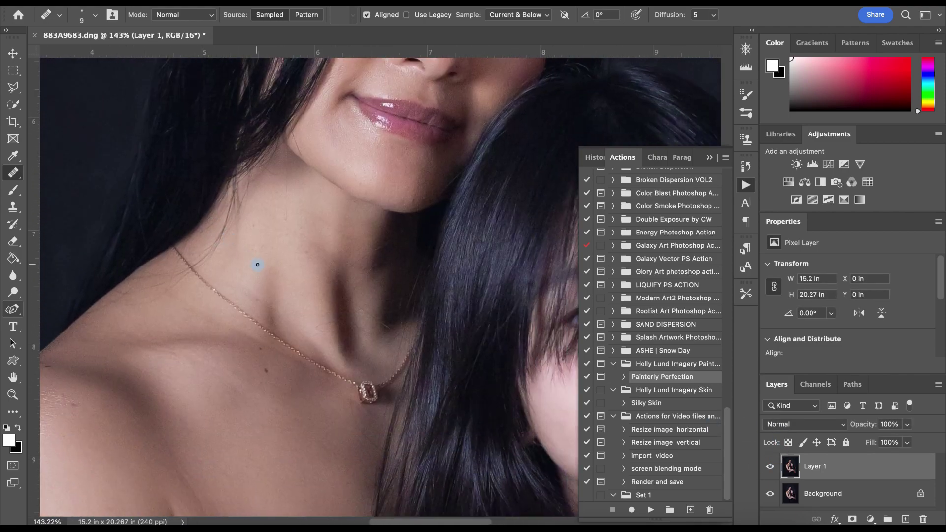
{"action": "scroll", "coordinate": [257, 264], "scroll_direction": "down", "scroll_amount": 15}
{"action": "scroll", "coordinate": [256, 264], "scroll_direction": "right", "scroll_amount": 10}
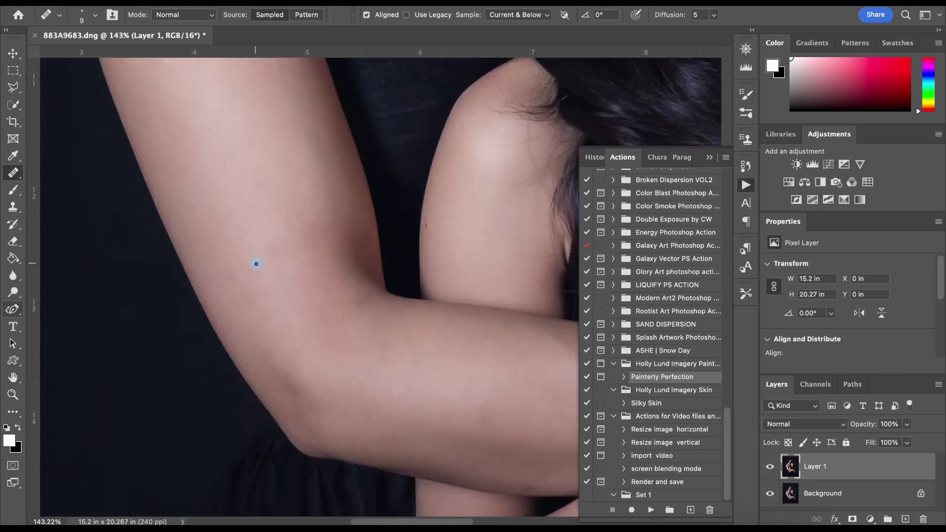
{"action": "scroll", "coordinate": [257, 264], "scroll_direction": "down", "scroll_amount": 6}
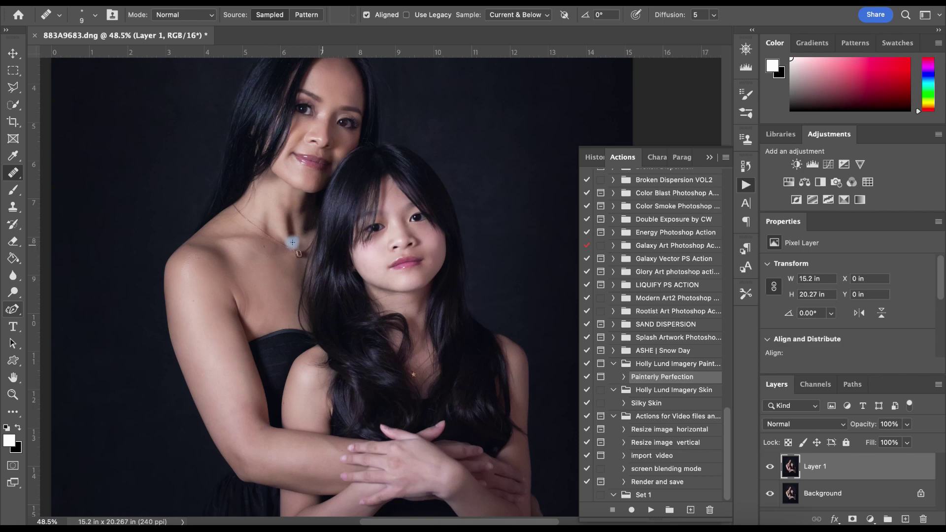
{"action": "scroll", "coordinate": [292, 243], "scroll_direction": "down", "scroll_amount": 3}
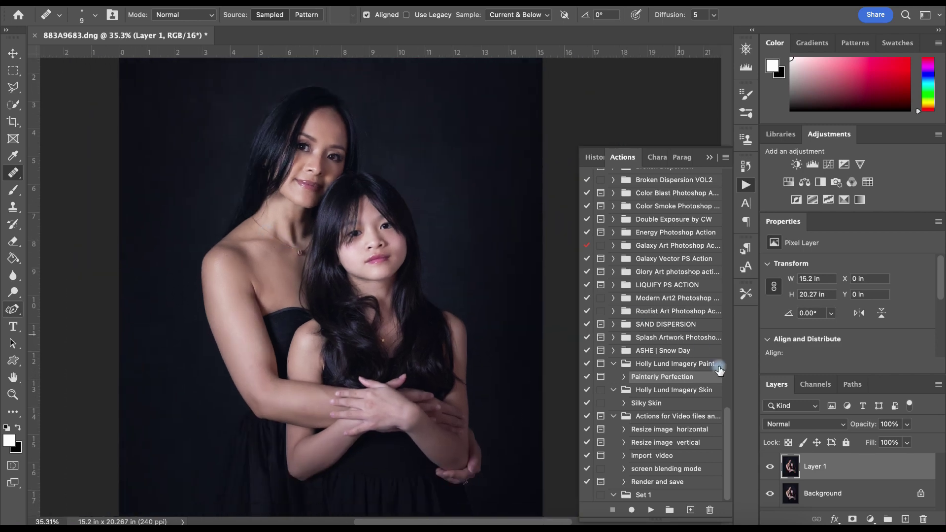
- Find the Skin Frecuency Separation action in the Photo Retouching set, undock the actions list and run the action
{"action": "scroll", "coordinate": [694, 240], "scroll_direction": "up", "scroll_amount": 10}
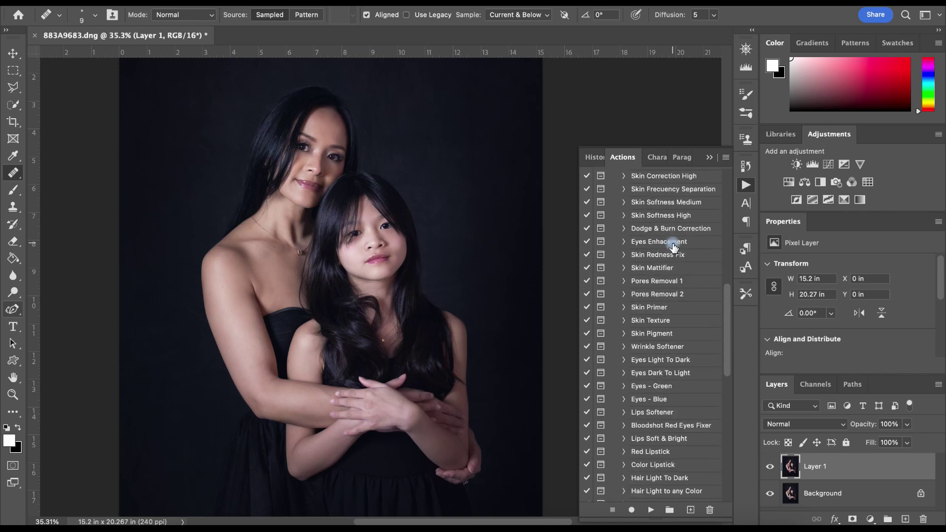
{"action": "scroll", "coordinate": [671, 256], "scroll_direction": "up", "scroll_amount": 5}
{"action": "scroll", "coordinate": [670, 266], "scroll_direction": "down", "scroll_amount": 5}
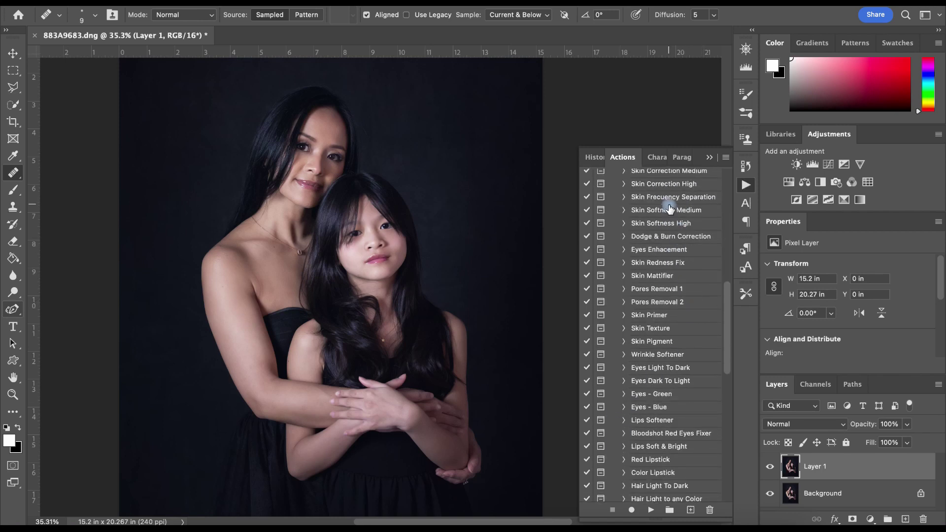
{"action": "scroll", "coordinate": [675, 216], "scroll_direction": "up", "scroll_amount": 1}
{"action": "left_click", "coordinate": [683, 209]}
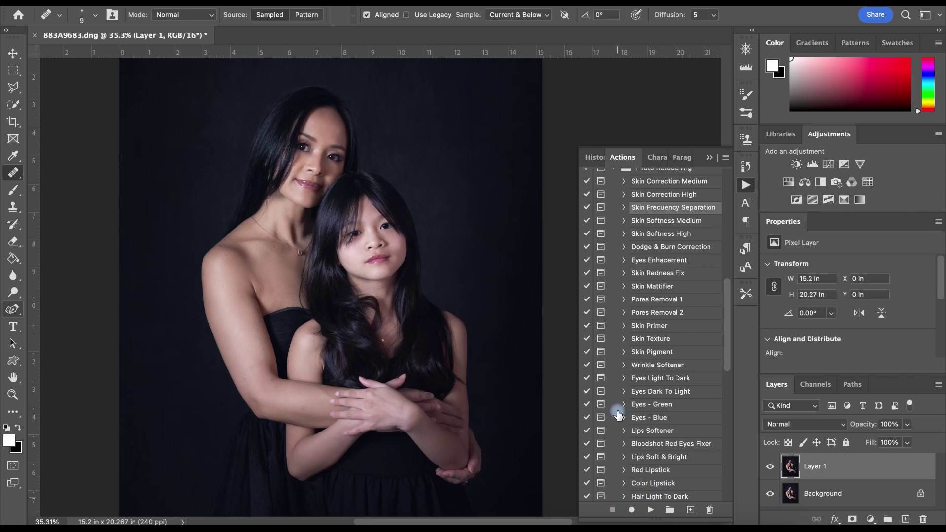
{"action": "left_click", "coordinate": [709, 158]}
{"action": "left_click", "coordinate": [745, 185]}
{"action": "left_click_drag", "start_coordinate": [634, 159], "coordinate": [562, 164]}
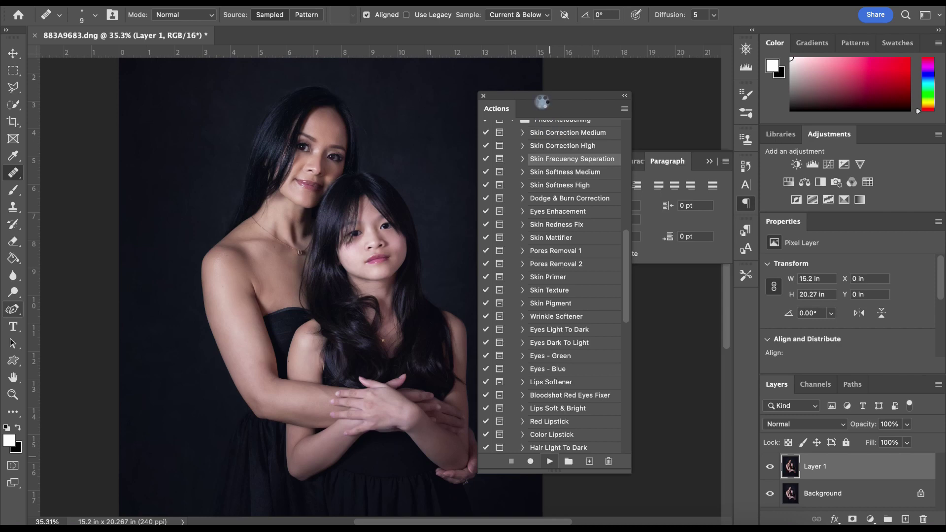
{"action": "left_click", "coordinate": [507, 207]}
- Reduce the white brush to size 90 and paint on the Skin Frequency Separation mask over the girl's chin, forehead and cheeks
{"action": "key", "text": "bracketleft"}
{"action": "key", "text": "bracketleft"}
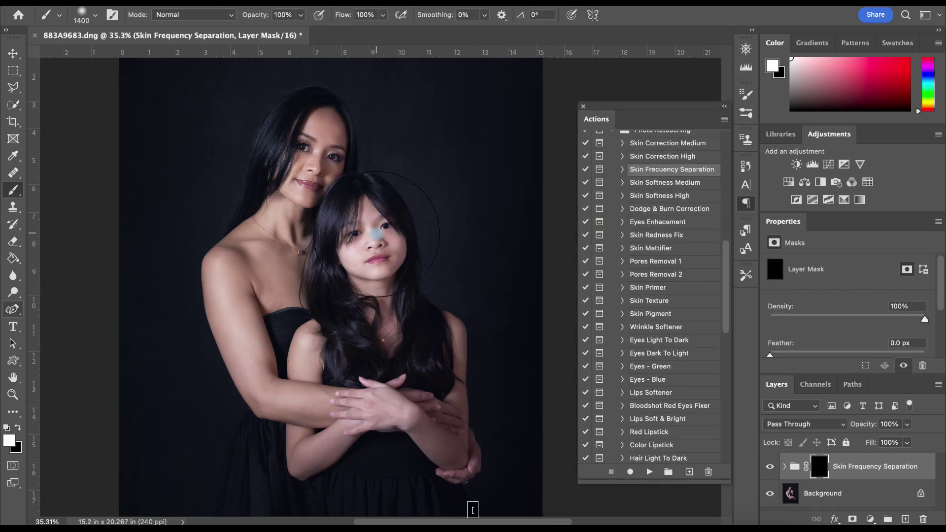
{"action": "key", "text": "bracketleft"}
{"action": "key", "text": "bracketleft"}
{"action": "key", "text": "bracketleft"}
{"action": "key", "text": "bracketleft"}
{"action": "key", "text": "bracketleft"}
{"action": "key", "text": "bracketleft"}
{"action": "key", "text": "bracketleft"}
{"action": "key", "text": "bracketleft"}
{"action": "key", "text": "bracketleft"}
{"action": "scroll", "coordinate": [376, 235], "scroll_direction": "up", "scroll_amount": 8}
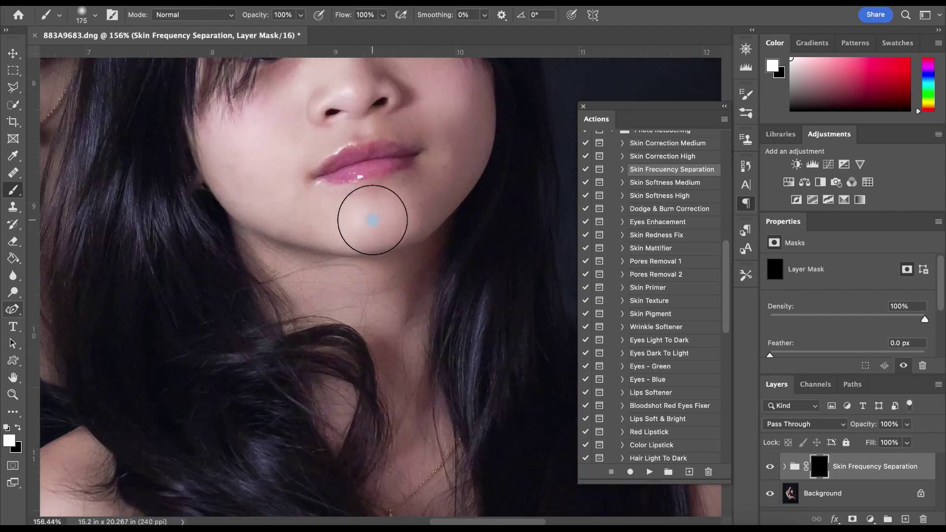
{"action": "scroll", "coordinate": [372, 219], "scroll_direction": "up", "scroll_amount": 5}
{"action": "key", "text": "bracketleft"}
{"action": "key", "text": "bracketleft"}
{"action": "key", "text": "bracketleft"}
{"action": "key", "text": "bracketleft"}
{"action": "mouse_move", "coordinate": [372, 220]}
{"action": "left_mouse_down"}
{"action": "mouse_move", "coordinate": [391, 182]}
{"action": "mouse_move", "coordinate": [376, 148]}
{"action": "mouse_move", "coordinate": [385, 143]}
{"action": "left_mouse_up"}
{"action": "scroll", "coordinate": [380, 136], "scroll_direction": "up", "scroll_amount": 3}
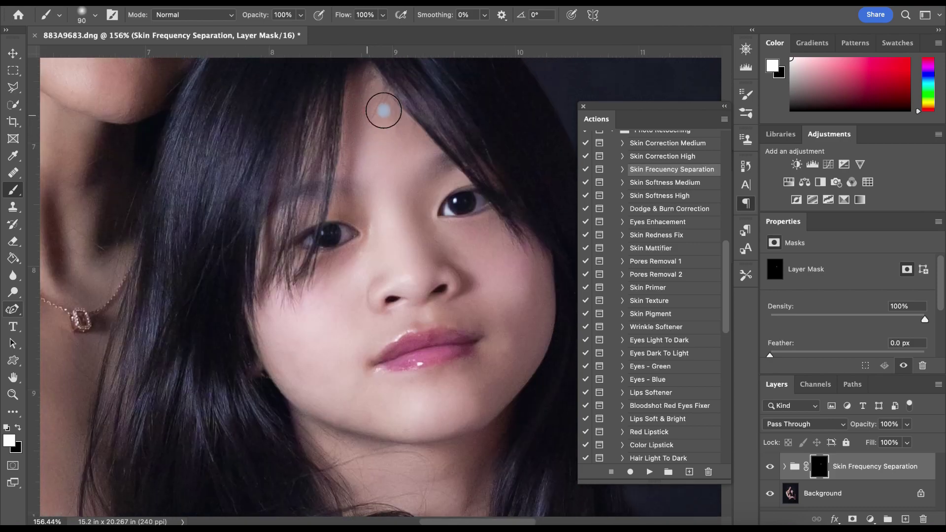
{"action": "mouse_move", "coordinate": [357, 281]}
{"action": "left_mouse_down"}
{"action": "mouse_move", "coordinate": [305, 323]}
{"action": "mouse_move", "coordinate": [318, 363]}
{"action": "mouse_move", "coordinate": [322, 348]}
{"action": "mouse_move", "coordinate": [357, 368]}
{"action": "mouse_move", "coordinate": [360, 343]}
{"action": "mouse_move", "coordinate": [370, 407]}
{"action": "mouse_move", "coordinate": [476, 388]}
{"action": "mouse_move", "coordinate": [527, 312]}
{"action": "mouse_move", "coordinate": [490, 264]}
{"action": "mouse_move", "coordinate": [491, 283]}
{"action": "mouse_move", "coordinate": [485, 237]}
{"action": "mouse_move", "coordinate": [522, 284]}
{"action": "left_mouse_up"}
- Reduce the brush to size 50 and paint the smoothing mask around the girl's nose and above her lips
{"action": "key", "text": "bracketleft"}
{"action": "key", "text": "bracketleft"}
{"action": "key", "text": "bracketleft"}
{"action": "key", "text": "bracketleft"}
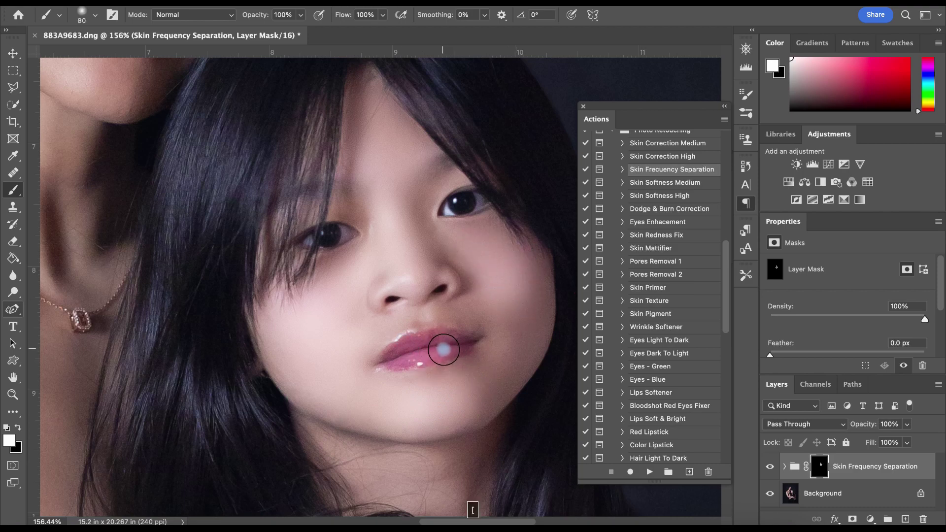
{"action": "mouse_move", "coordinate": [414, 318]}
{"action": "left_mouse_down"}
{"action": "mouse_move", "coordinate": [494, 313]}
{"action": "mouse_move", "coordinate": [423, 300]}
{"action": "mouse_move", "coordinate": [381, 272]}
{"action": "mouse_move", "coordinate": [373, 288]}
{"action": "mouse_move", "coordinate": [459, 271]}
{"action": "mouse_move", "coordinate": [453, 317]}
{"action": "mouse_move", "coordinate": [373, 318]}
{"action": "mouse_move", "coordinate": [405, 289]}
{"action": "mouse_move", "coordinate": [392, 299]}
{"action": "mouse_move", "coordinate": [423, 300]}
{"action": "left_mouse_up"}
{"action": "key", "text": "x"}
{"action": "key", "text": "x"}
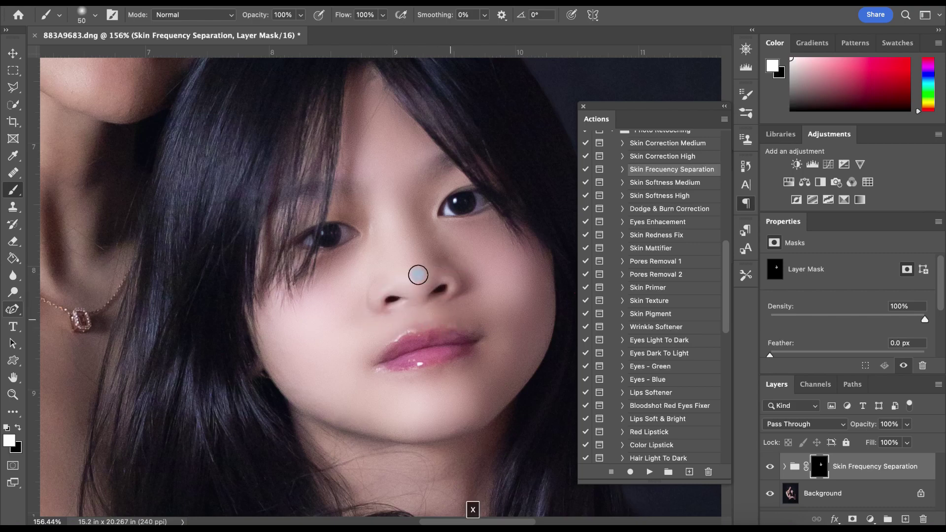
- Enlarge the brush to size 100 and paint the smoothing mask over the girl's neck and chest
{"action": "scroll", "coordinate": [398, 282], "scroll_direction": "down", "scroll_amount": 10}
{"action": "key", "text": "bracketright"}
{"action": "key", "text": "bracketright"}
{"action": "key", "text": "bracketright"}
{"action": "key", "text": "bracketright"}
{"action": "key", "text": "bracketright"}
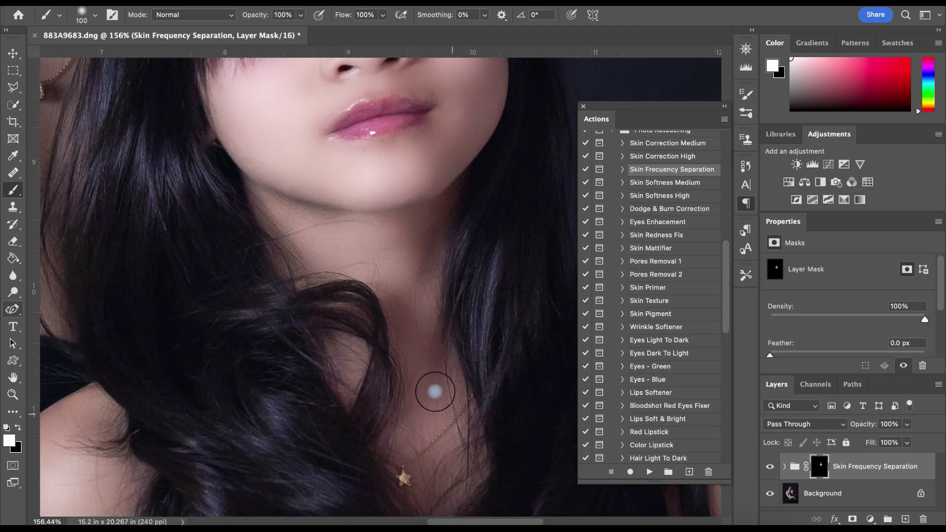
- Paint the smoothing mask over both of the girl's shoulders and upper arms with the size 100 brush
{"action": "scroll", "coordinate": [391, 380], "scroll_direction": "down", "scroll_amount": 5}
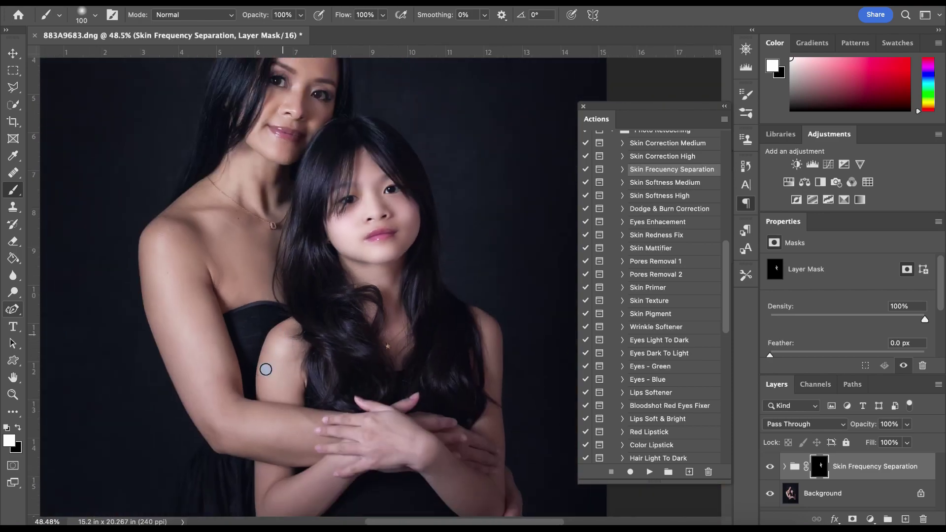
{"action": "mouse_move", "coordinate": [265, 369]}
{"action": "left_mouse_down"}
{"action": "mouse_move", "coordinate": [282, 380]}
{"action": "mouse_move", "coordinate": [290, 347]}
{"action": "left_mouse_up"}
{"action": "left_click_drag", "start_coordinate": [493, 321], "coordinate": [489, 350]}
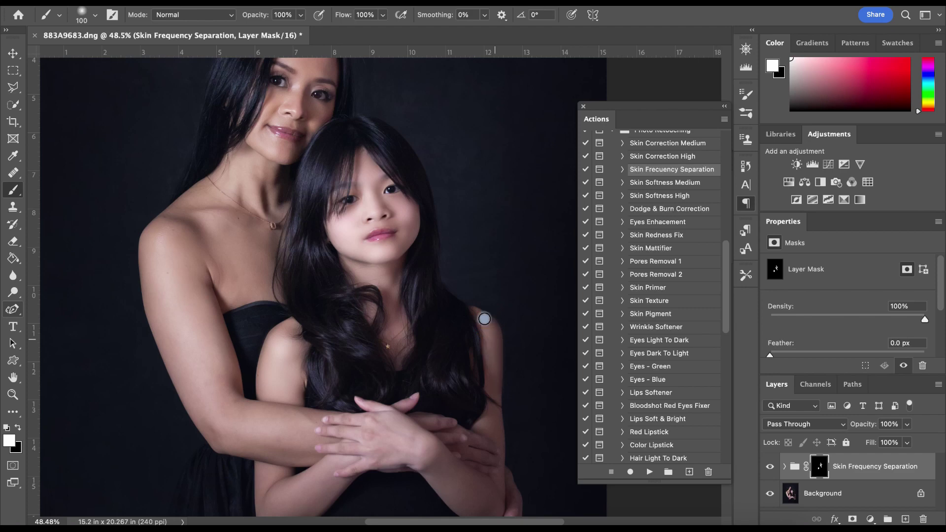
- Enlarge the brush to size 300 and paint the smoothing mask over the woman's shoulder, arm and the clasped hands
{"action": "scroll", "coordinate": [412, 422], "scroll_direction": "down", "scroll_amount": 2}
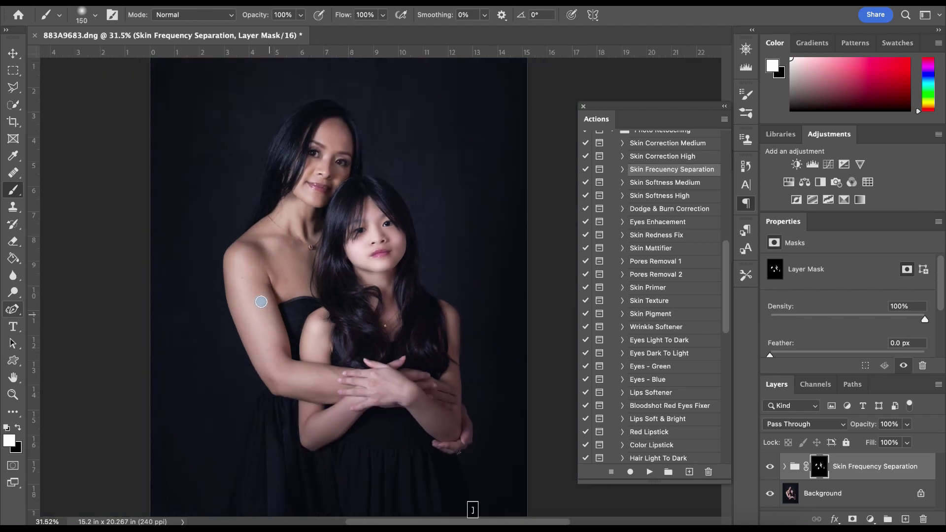
{"action": "left_click_drag", "start_coordinate": [241, 257], "coordinate": [257, 313]}
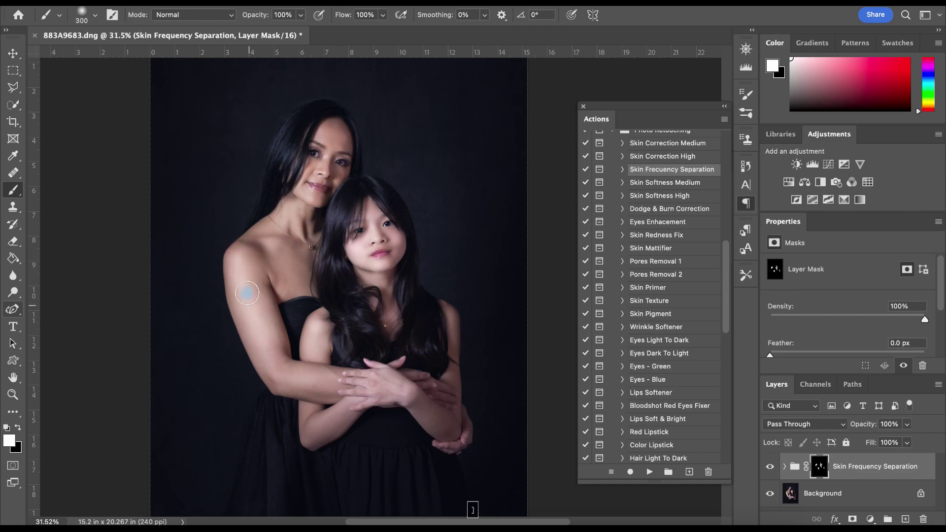
{"action": "mouse_move", "coordinate": [273, 368]}
{"action": "left_mouse_down"}
{"action": "mouse_move", "coordinate": [305, 394]}
{"action": "mouse_move", "coordinate": [323, 375]}
{"action": "mouse_move", "coordinate": [331, 384]}
{"action": "mouse_move", "coordinate": [332, 449]}
{"action": "mouse_move", "coordinate": [333, 422]}
{"action": "mouse_move", "coordinate": [344, 415]}
{"action": "mouse_move", "coordinate": [326, 432]}
{"action": "mouse_move", "coordinate": [311, 424]}
{"action": "mouse_move", "coordinate": [405, 401]}
{"action": "mouse_move", "coordinate": [383, 389]}
{"action": "mouse_move", "coordinate": [392, 384]}
{"action": "mouse_move", "coordinate": [428, 421]}
{"action": "mouse_move", "coordinate": [452, 396]}
{"action": "left_mouse_up"}
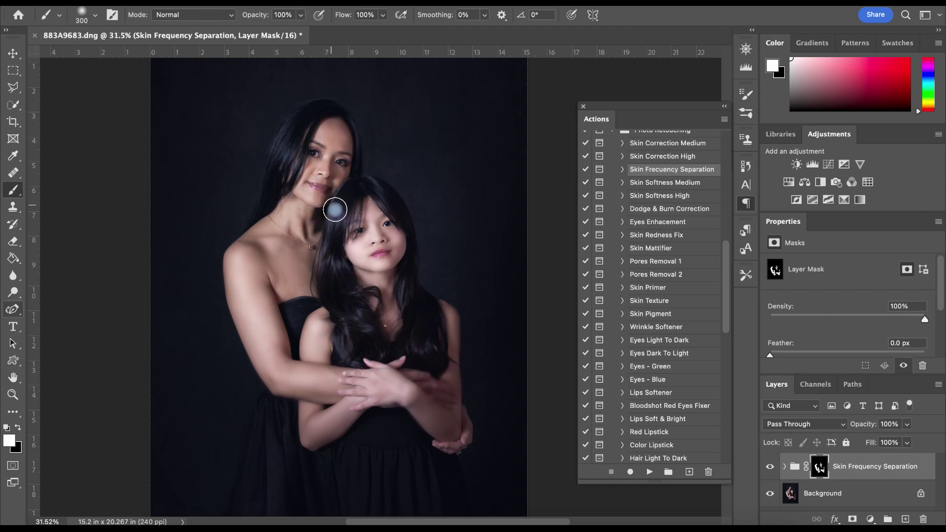
- Reduce the brush to size 70 and paint the smoothing mask over the woman's neck above the necklace
{"action": "key", "text": "super+plus"}
{"action": "scroll", "coordinate": [306, 212], "scroll_direction": "up", "scroll_amount": 5}
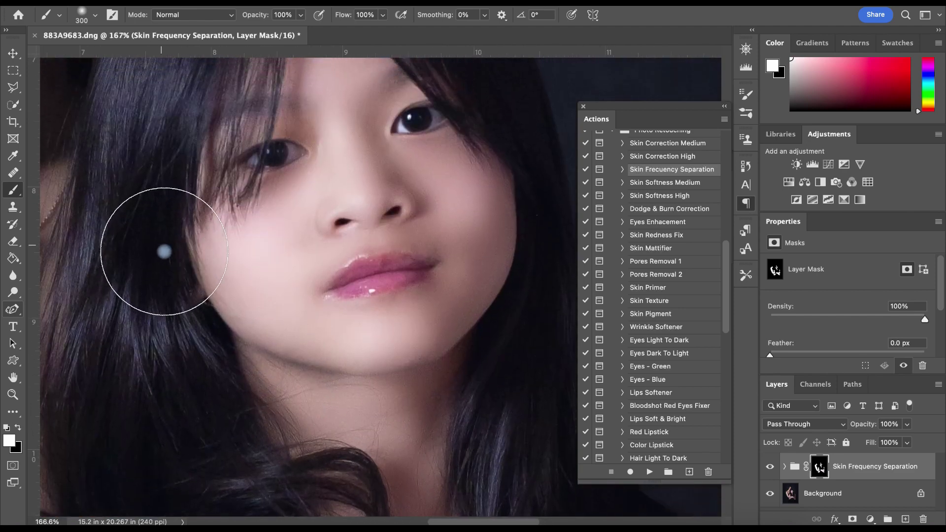
{"action": "scroll", "coordinate": [162, 262], "scroll_direction": "left", "scroll_amount": 3}
{"action": "scroll", "coordinate": [163, 262], "scroll_direction": "up", "scroll_amount": 2}
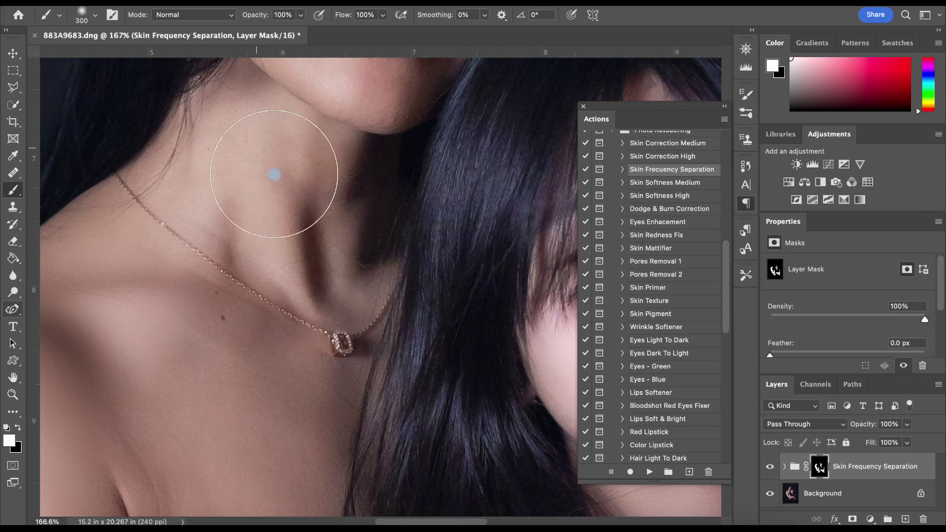
{"action": "key", "text": "bracketleft"}
{"action": "key", "text": "bracketleft"}
{"action": "key", "text": "bracketleft"}
{"action": "key", "text": "bracketleft"}
{"action": "key", "text": "bracketleft"}
{"action": "key", "text": "bracketleft"}
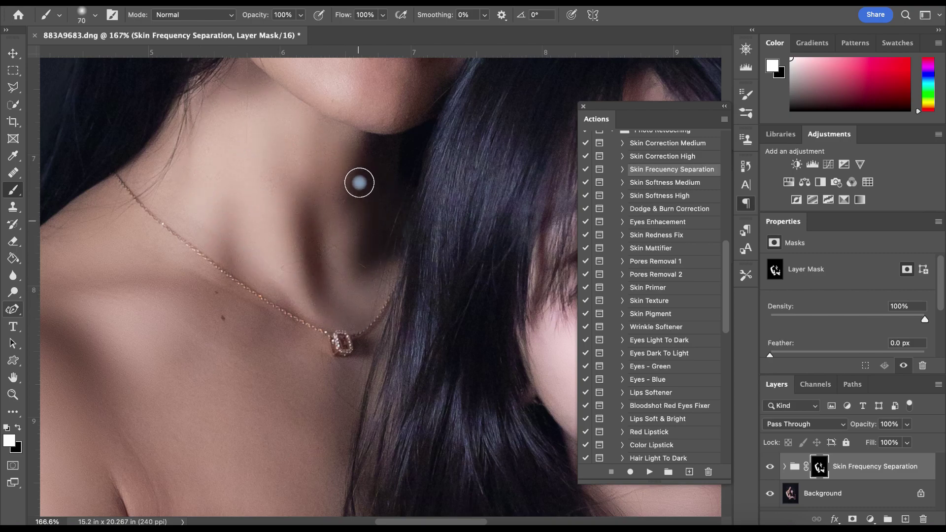
- Paint the smoothing mask over the woman's cheeks, chin and forehead with the size 70 brush
{"action": "scroll", "coordinate": [359, 183], "scroll_direction": "up", "scroll_amount": 10}
{"action": "scroll", "coordinate": [359, 183], "scroll_direction": "right", "scroll_amount": 2}
{"action": "left_click", "coordinate": [377, 342]}
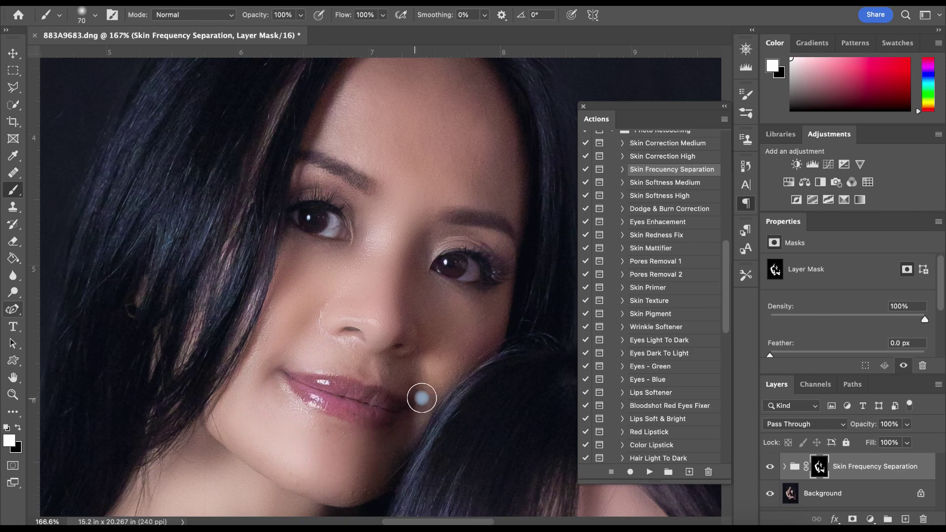
{"action": "scroll", "coordinate": [450, 89], "scroll_direction": "up", "scroll_amount": 2}
{"action": "scroll", "coordinate": [450, 89], "scroll_direction": "right", "scroll_amount": 4}
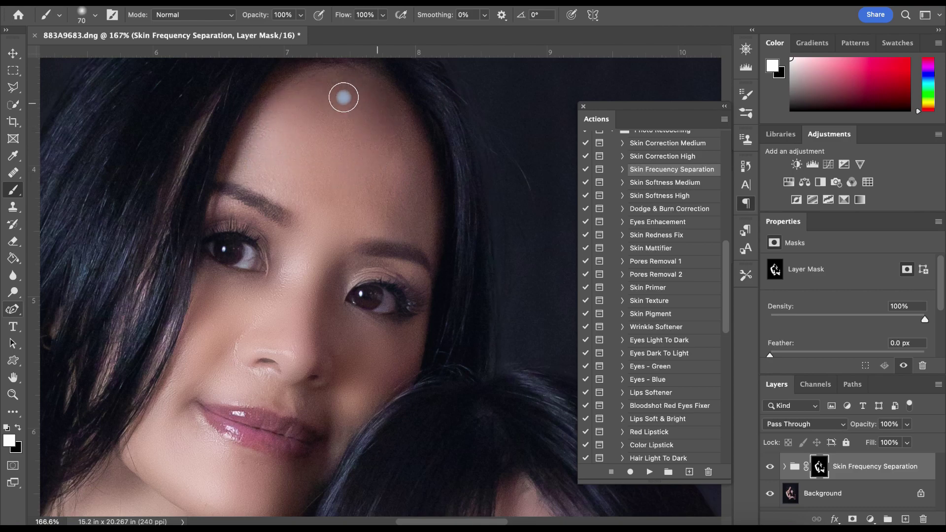
- Set the opacity of the Skin Frequency Separation group to 49% and check its effect on the portrait
{"action": "scroll", "coordinate": [498, 260], "scroll_direction": "down", "scroll_amount": 4}
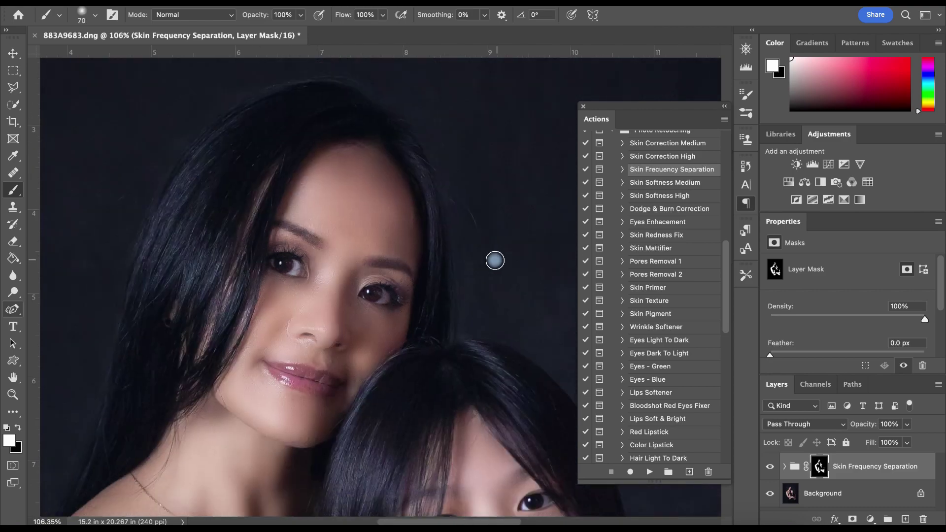
{"action": "scroll", "coordinate": [485, 249], "scroll_direction": "down", "scroll_amount": 2}
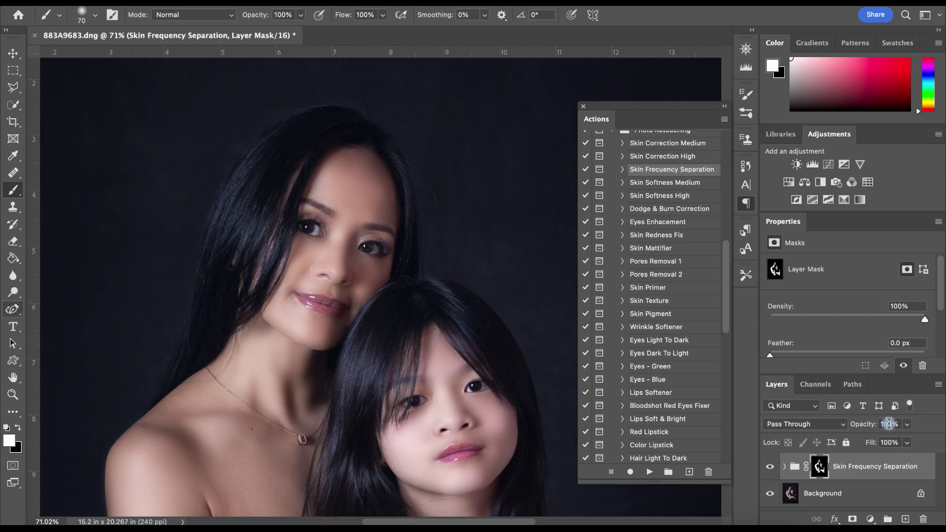
{"action": "left_click", "coordinate": [907, 425]}
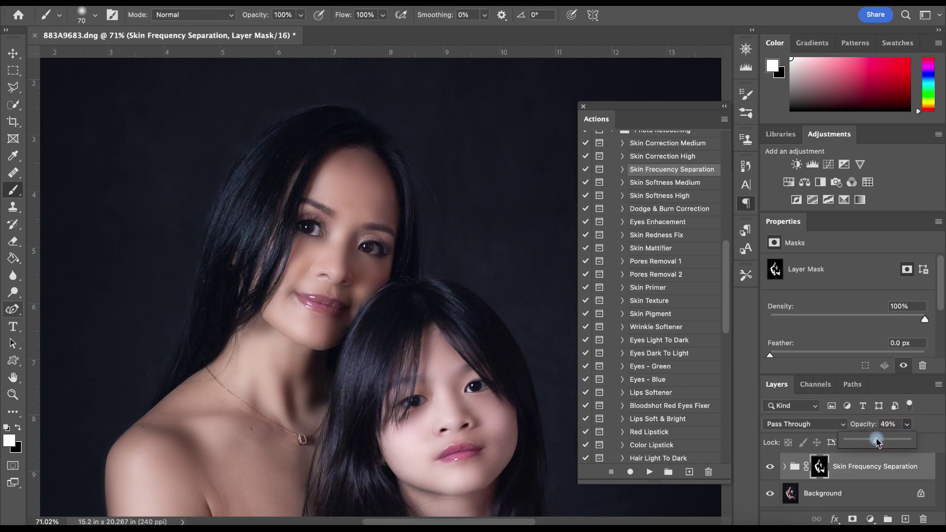
{"action": "left_click", "coordinate": [775, 452]}
{"action": "left_click", "coordinate": [769, 467]}
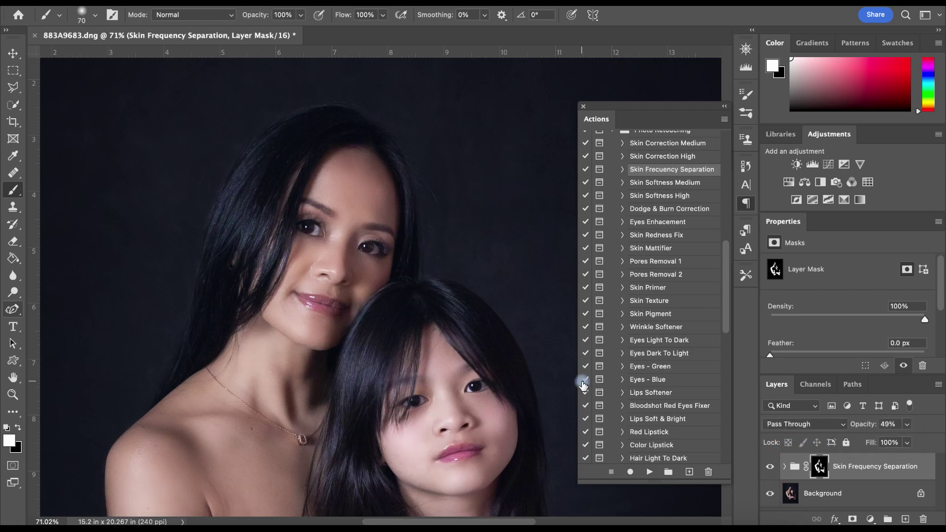
- Collapse the floating list of actions to uncover the portrait
{"action": "scroll", "coordinate": [581, 385], "scroll_direction": "down", "scroll_amount": 2}
{"action": "scroll", "coordinate": [496, 397], "scroll_direction": "down", "scroll_amount": 3}
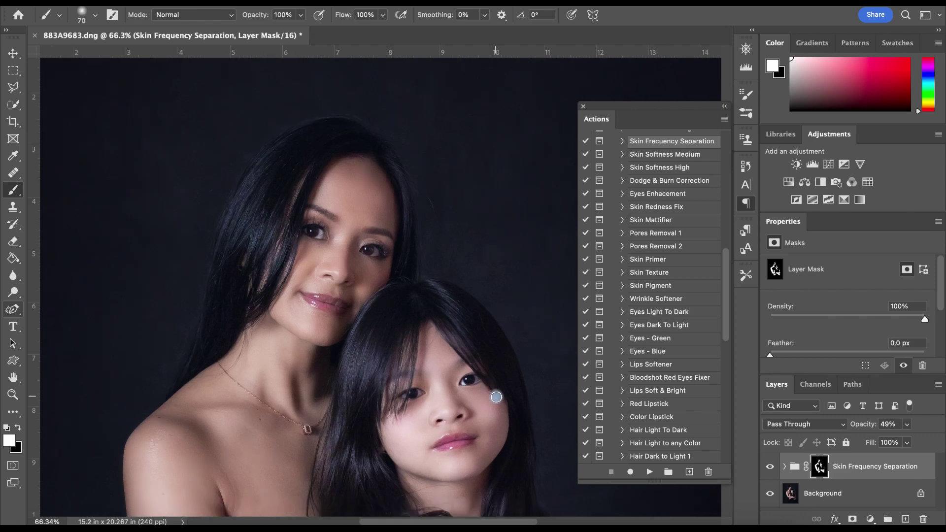
{"action": "left_click", "coordinate": [726, 107]}
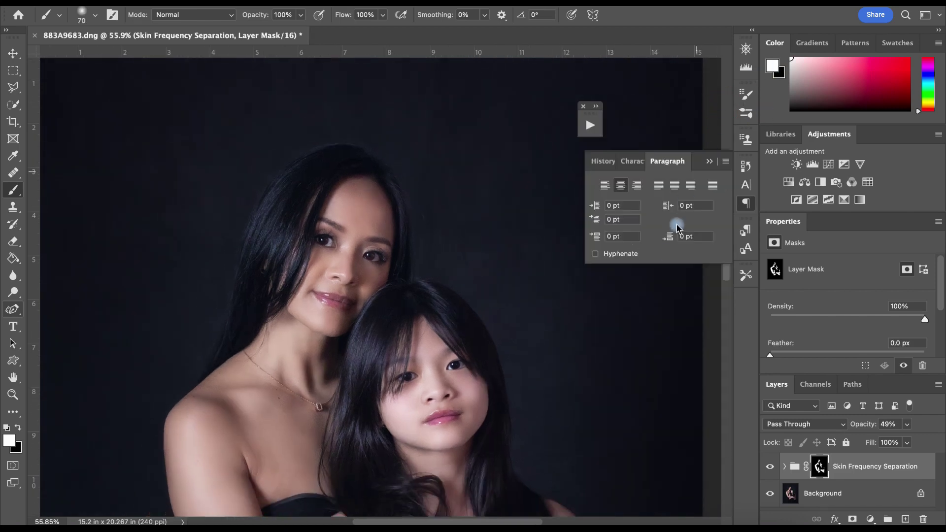
- Compare the skin with and without the Skin Frequency Separation group by toggling its visibility, and review the whole portrait
{"action": "scroll", "coordinate": [521, 414], "scroll_direction": "down", "scroll_amount": 5}
{"action": "left_click", "coordinate": [769, 467]}
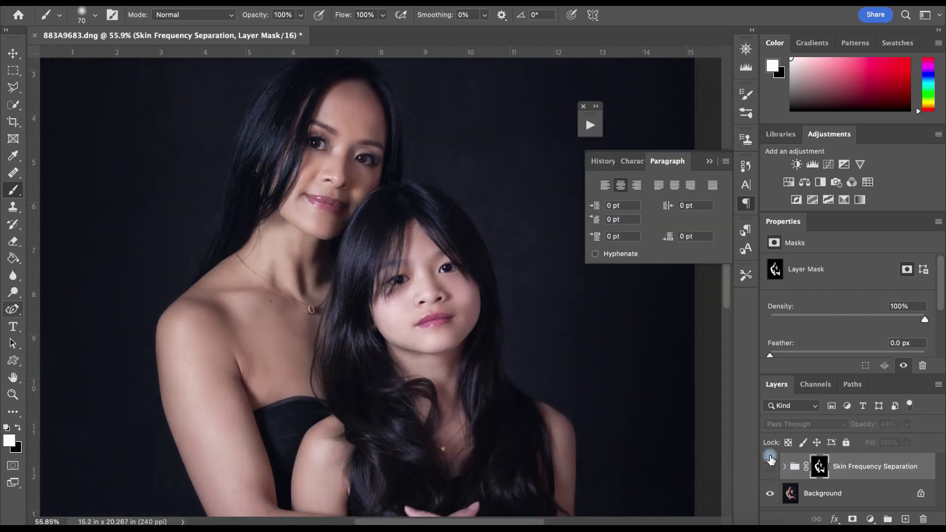
{"action": "left_click", "coordinate": [768, 467]}
{"action": "left_click", "coordinate": [769, 467]}
{"action": "left_click", "coordinate": [770, 466]}
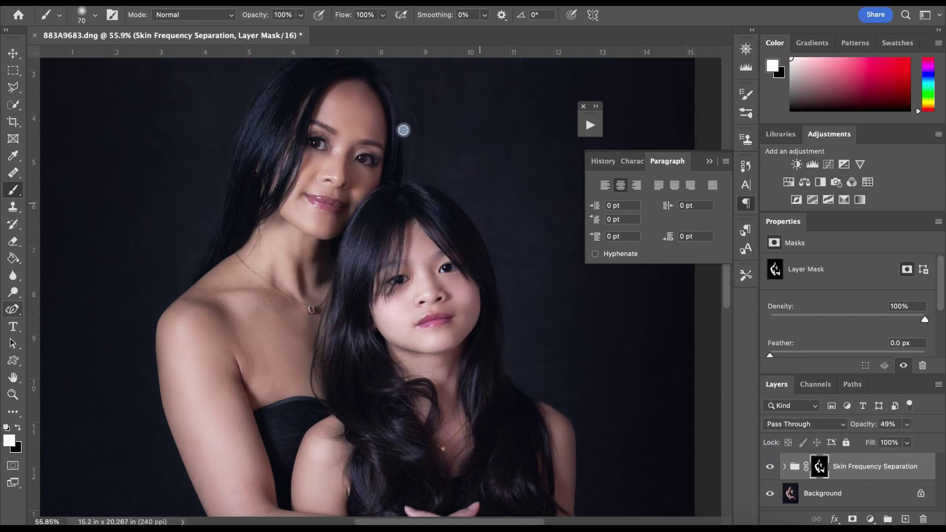
{"action": "scroll", "coordinate": [403, 130], "scroll_direction": "down", "scroll_amount": 5}
{"action": "scroll", "coordinate": [404, 131], "scroll_direction": "up", "scroll_amount": 5}
{"action": "scroll", "coordinate": [406, 131], "scroll_direction": "down", "scroll_amount": 5}
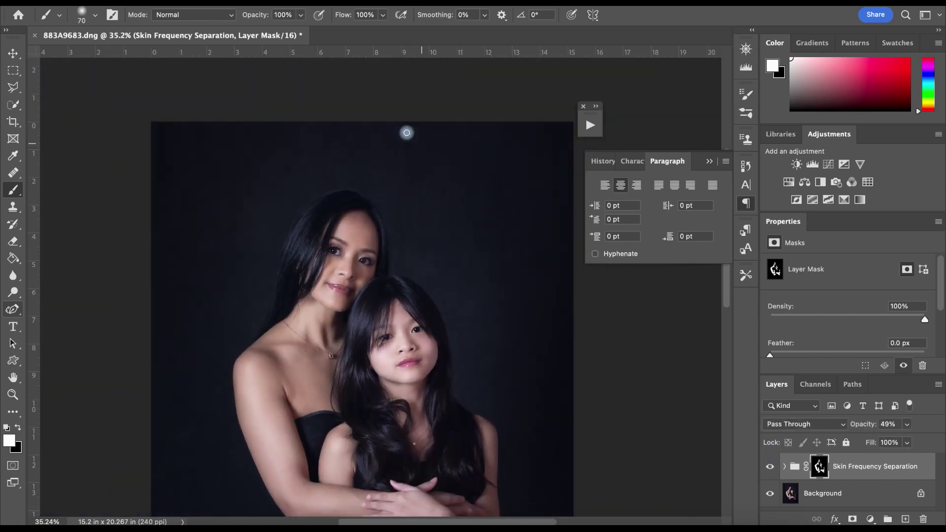
{"action": "scroll", "coordinate": [405, 131], "scroll_direction": "down", "scroll_amount": 5}
{"action": "scroll", "coordinate": [401, 131], "scroll_direction": "up", "scroll_amount": 1}
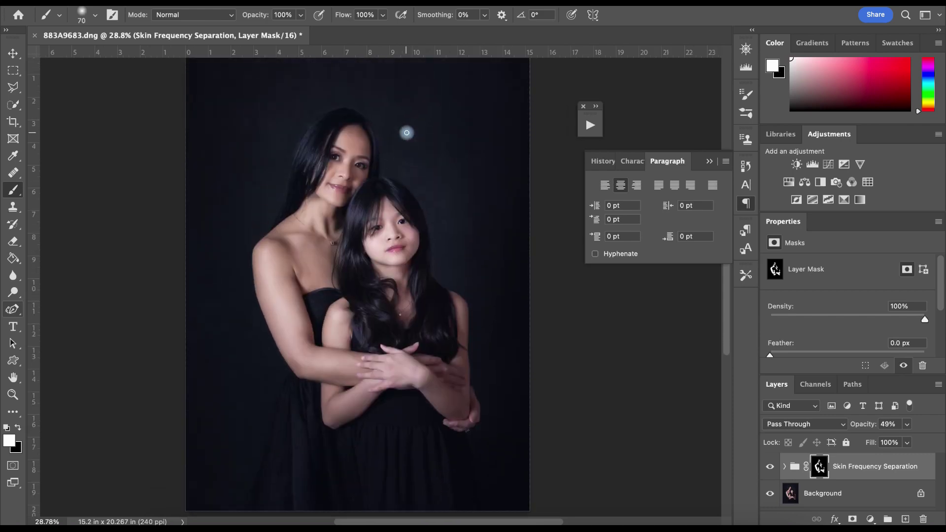
- Examine the smoothed skin on both subjects' arms, hands, necks and chests up close, and review the portrait as a whole
{"action": "scroll", "coordinate": [402, 131], "scroll_direction": "up", "scroll_amount": 3}
{"action": "scroll", "coordinate": [558, 440], "scroll_direction": "up", "scroll_amount": 6}
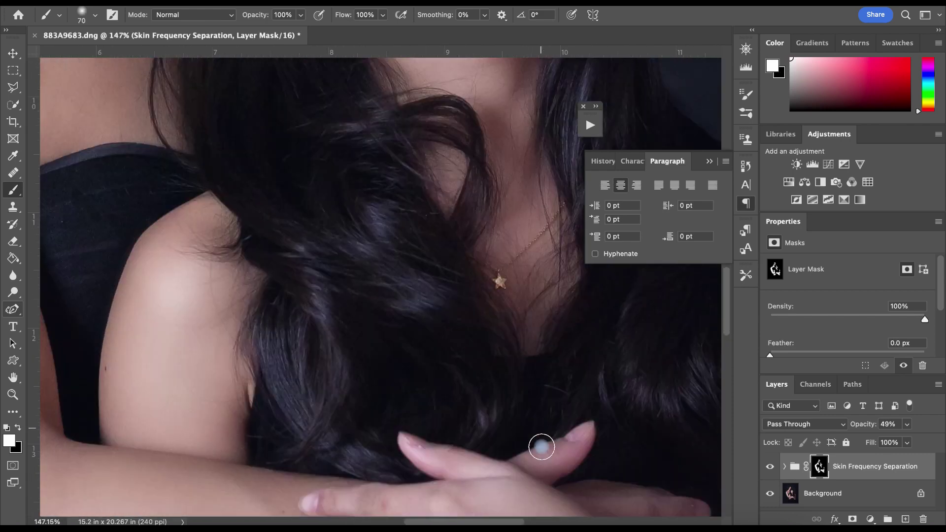
{"action": "scroll", "coordinate": [534, 440], "scroll_direction": "down", "scroll_amount": 3}
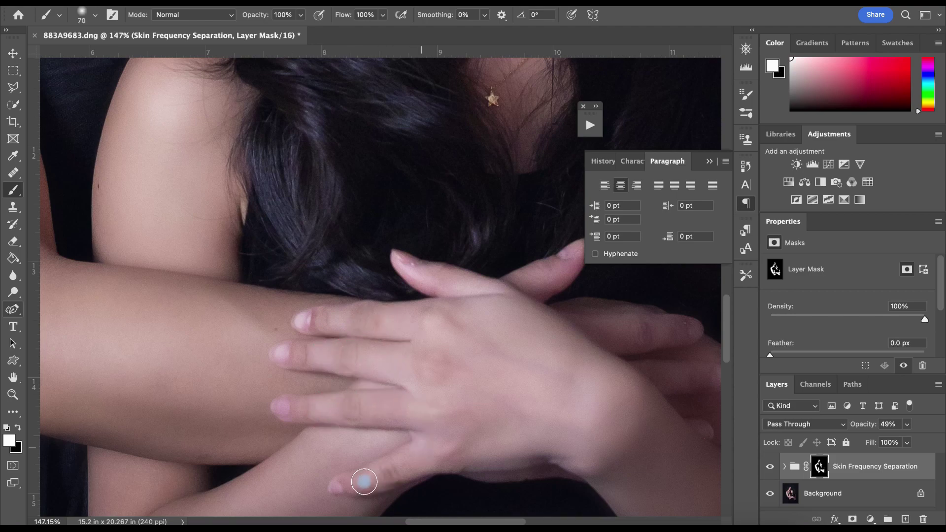
{"action": "scroll", "coordinate": [471, 325], "scroll_direction": "right", "scroll_amount": 10}
{"action": "scroll", "coordinate": [471, 326], "scroll_direction": "right", "scroll_amount": 8}
{"action": "scroll", "coordinate": [319, 320], "scroll_direction": "down", "scroll_amount": 9}
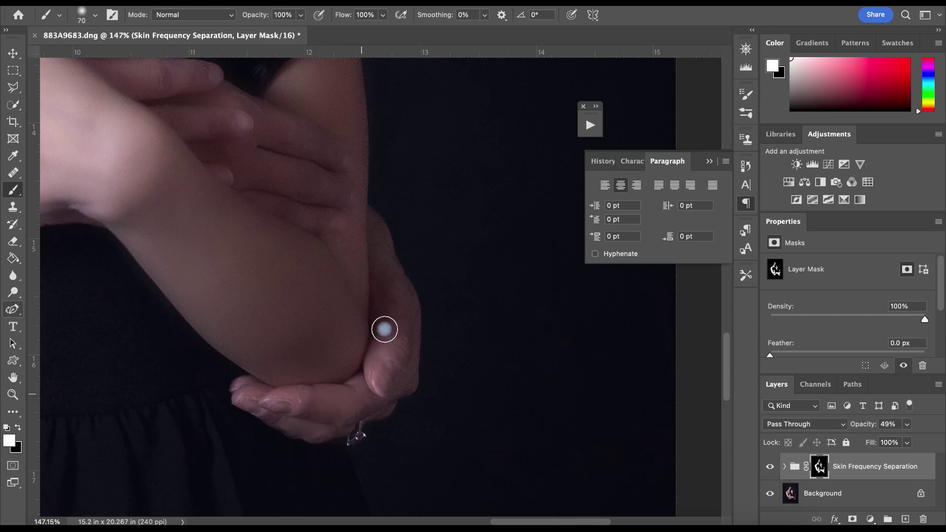
{"action": "scroll", "coordinate": [335, 222], "scroll_direction": "up", "scroll_amount": 1}
{"action": "scroll", "coordinate": [328, 238], "scroll_direction": "up", "scroll_amount": 10}
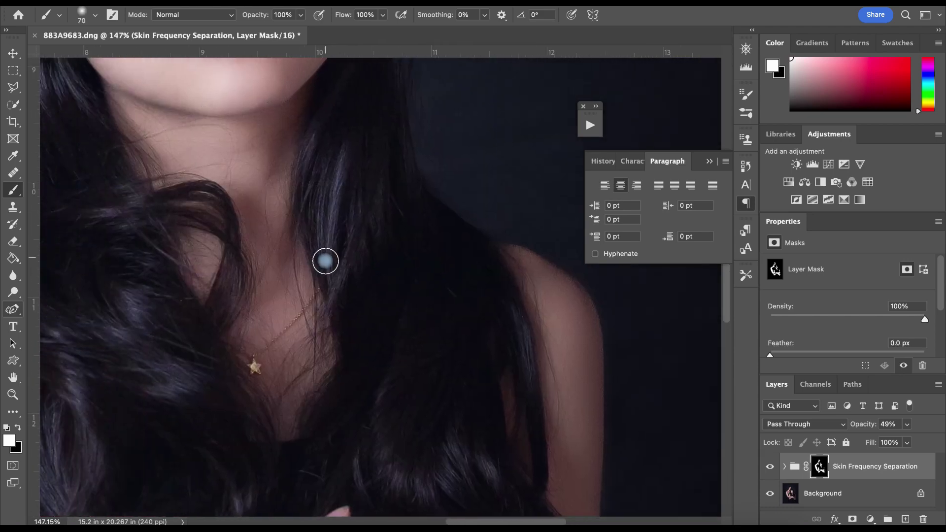
{"action": "scroll", "coordinate": [357, 297], "scroll_direction": "down", "scroll_amount": 2}
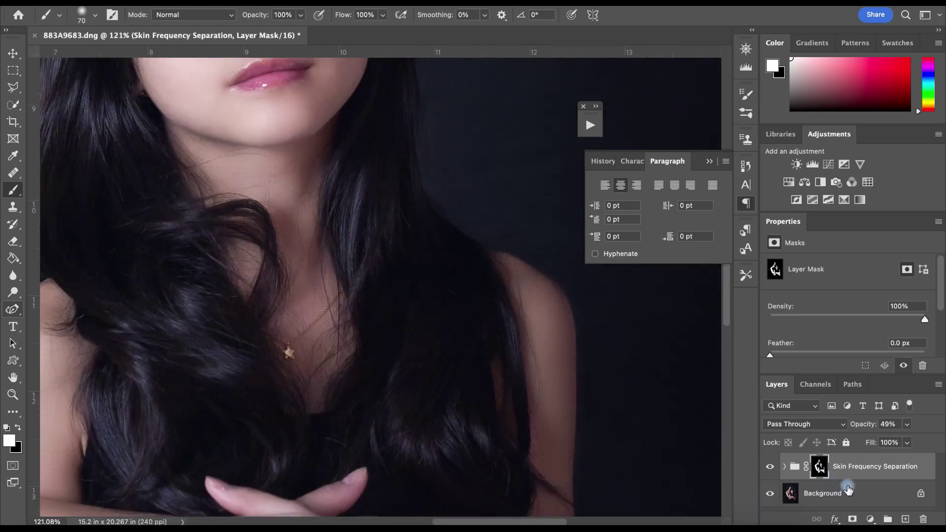
{"action": "scroll", "coordinate": [600, 335], "scroll_direction": "down", "scroll_amount": 5}
{"action": "scroll", "coordinate": [481, 264], "scroll_direction": "down", "scroll_amount": 4}
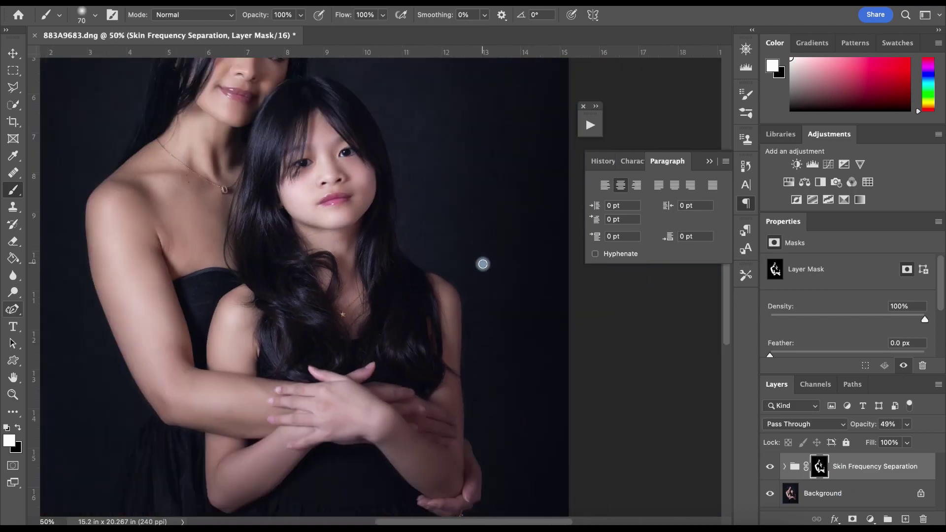
{"action": "scroll", "coordinate": [483, 277], "scroll_direction": "left", "scroll_amount": 3}
- Merge the Skin Frequency Separation group with the Background layer and duplicate the merged layer
{"action": "left_click", "coordinate": [819, 480], "text": "super"}
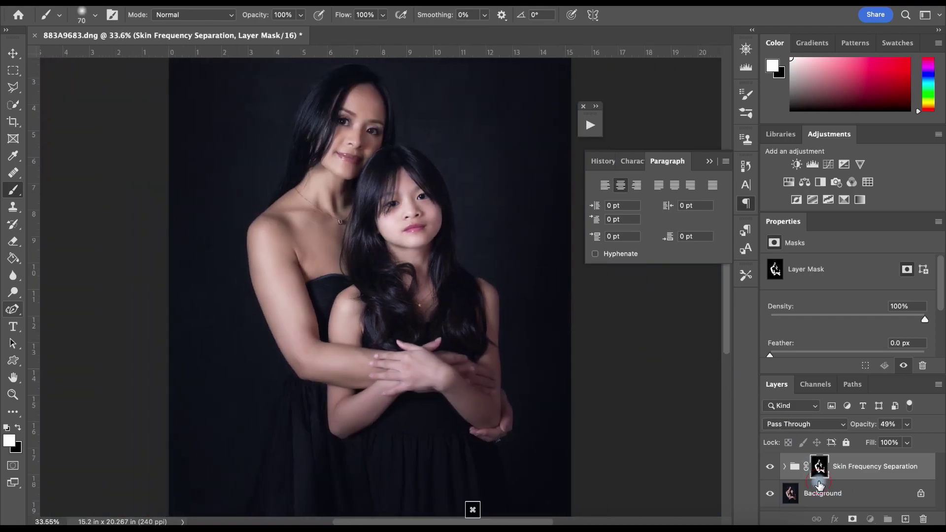
{"action": "left_click", "coordinate": [825, 490], "text": "super"}
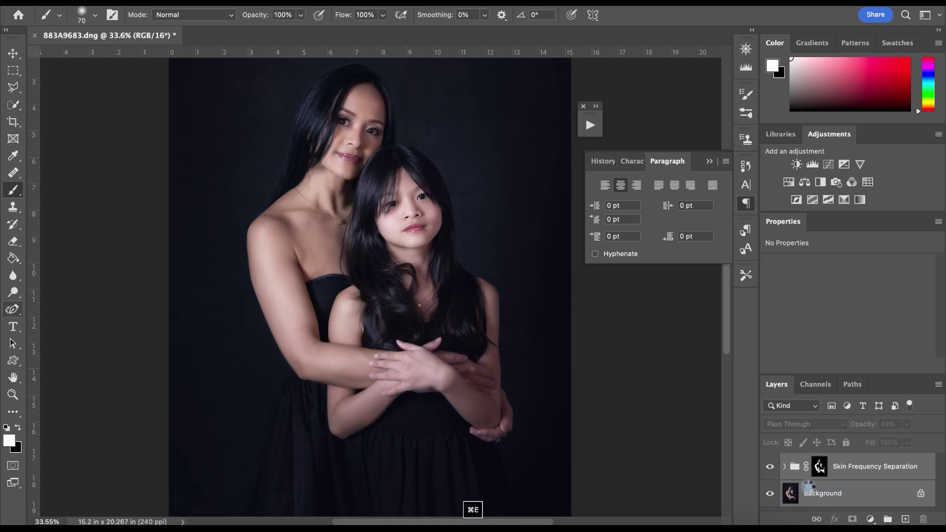
{"action": "key", "text": "super+e"}
{"action": "key", "text": "super+j"}
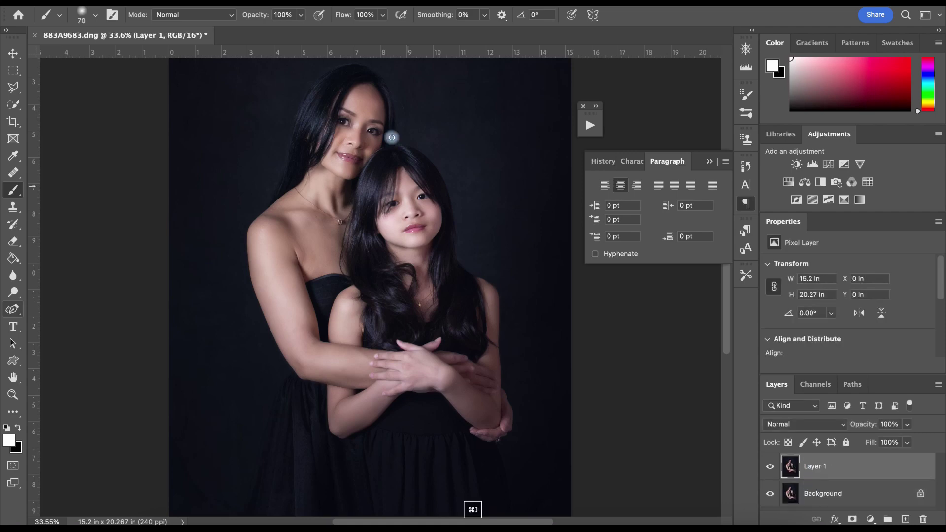
- Try a brightening Curves adjustment over the whole portrait with its mask inverted, and delete the adjustment layer
{"action": "scroll", "coordinate": [327, 114], "scroll_direction": "up", "scroll_amount": 5}
{"action": "scroll", "coordinate": [328, 115], "scroll_direction": "left", "scroll_amount": 3}
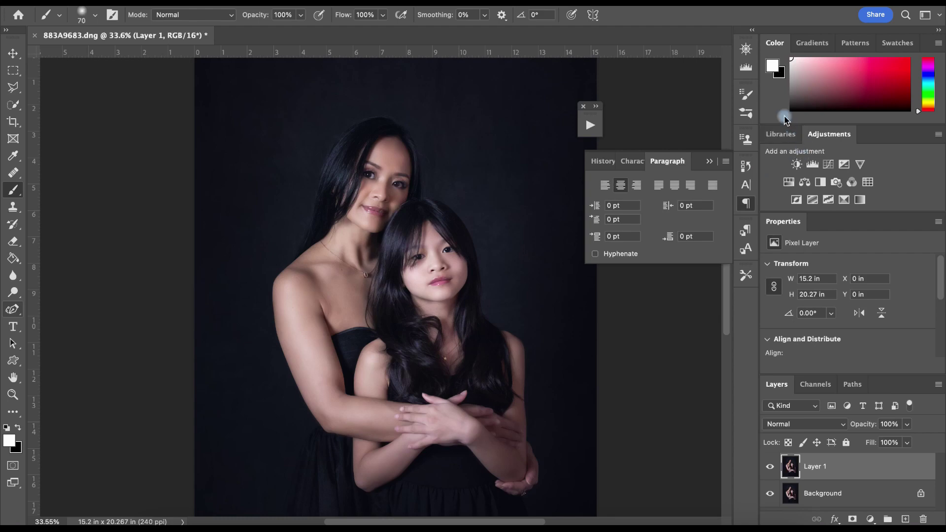
{"action": "left_click", "coordinate": [830, 164]}
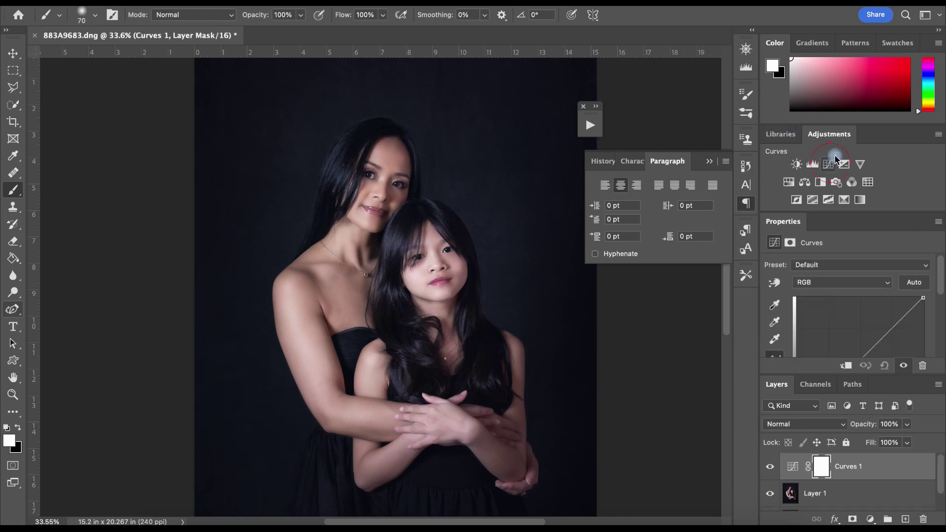
{"action": "scroll", "coordinate": [840, 320], "scroll_direction": "down", "scroll_amount": 3}
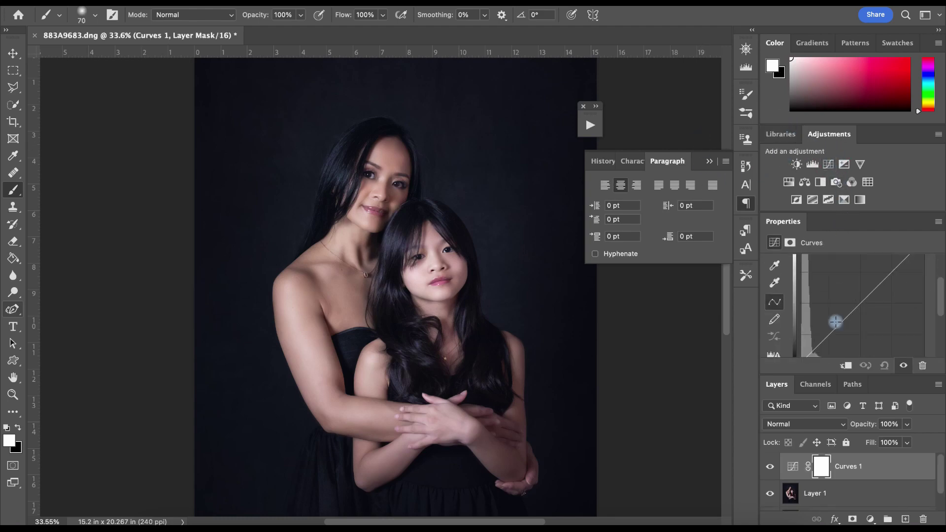
{"action": "left_click_drag", "start_coordinate": [861, 294], "coordinate": [858, 269]}
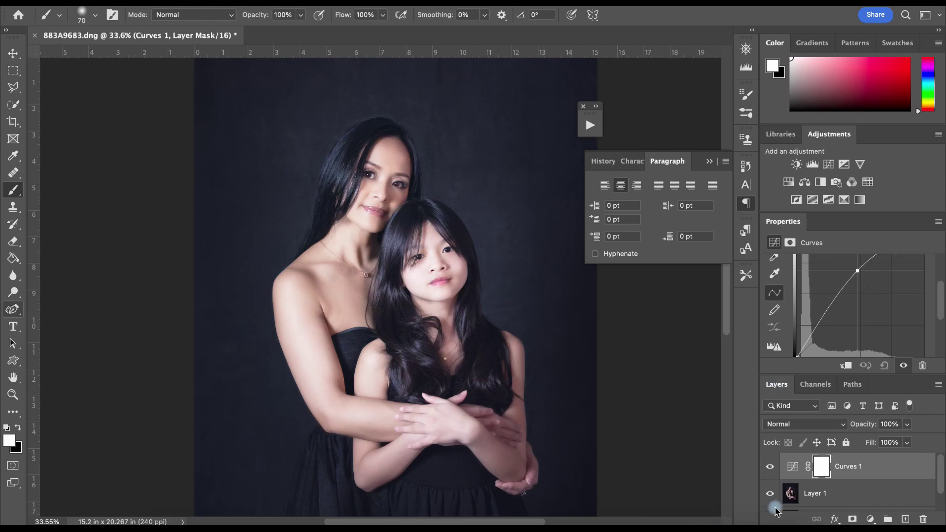
{"action": "key", "text": "super+i"}
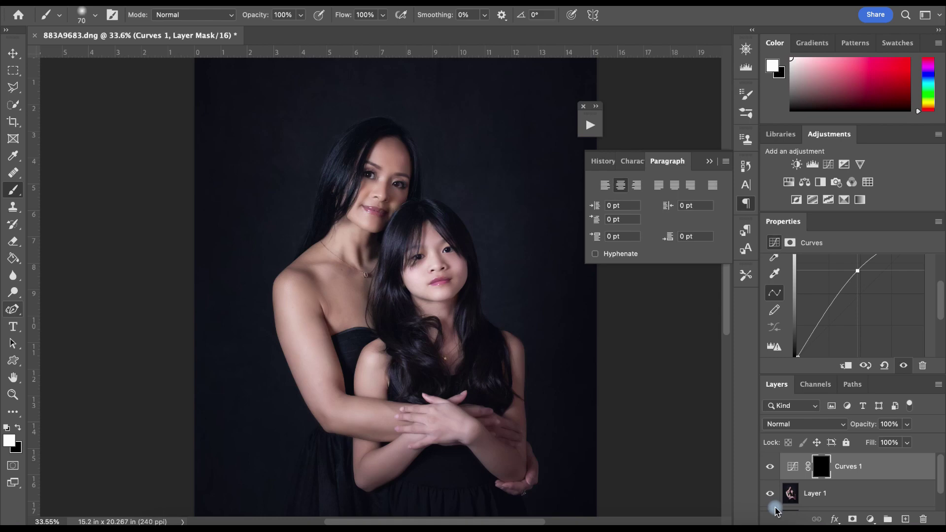
{"action": "key", "text": "BackSpace"}
{"action": "key", "text": "BackSpace"}
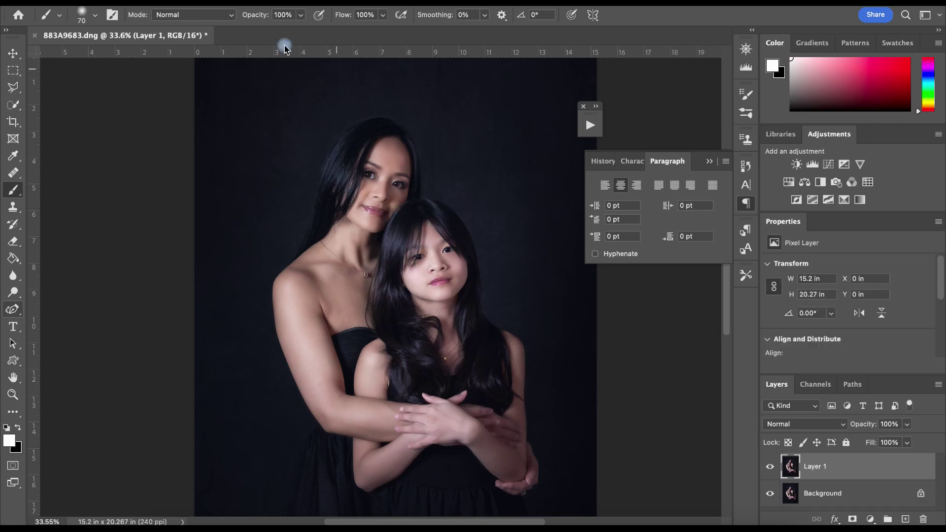
- Select the portrait's highlights with Color Range, using a fuzziness of 33% and a range of 232
{"action": "left_click", "coordinate": [276, 3]}
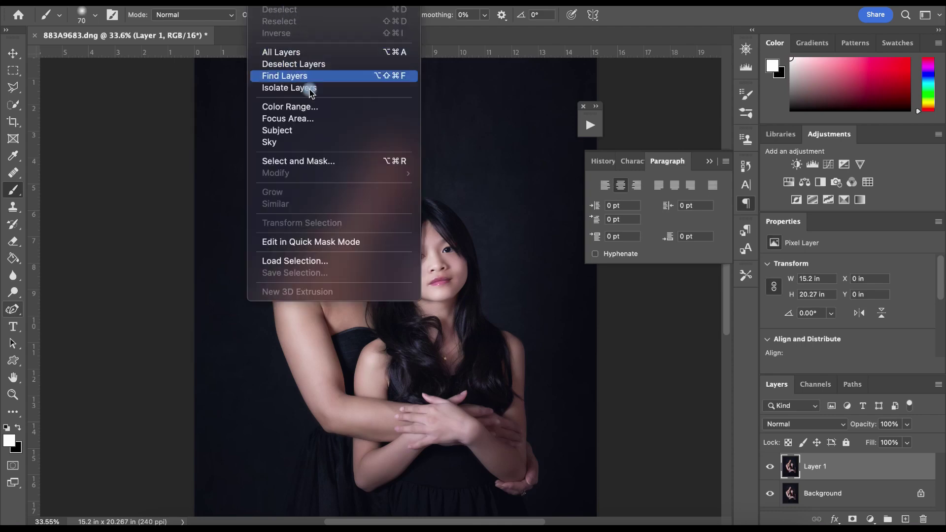
{"action": "left_click", "coordinate": [312, 106]}
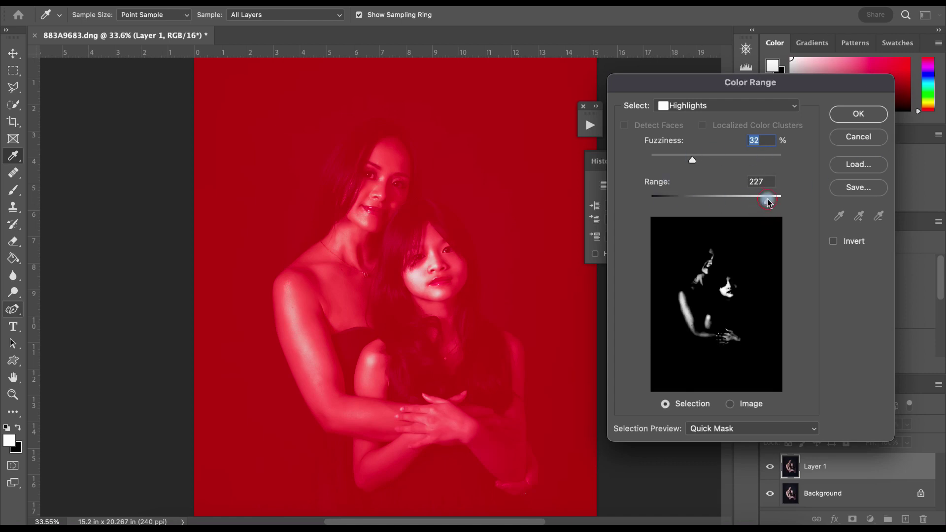
{"action": "left_click_drag", "start_coordinate": [752, 202], "coordinate": [749, 199]}
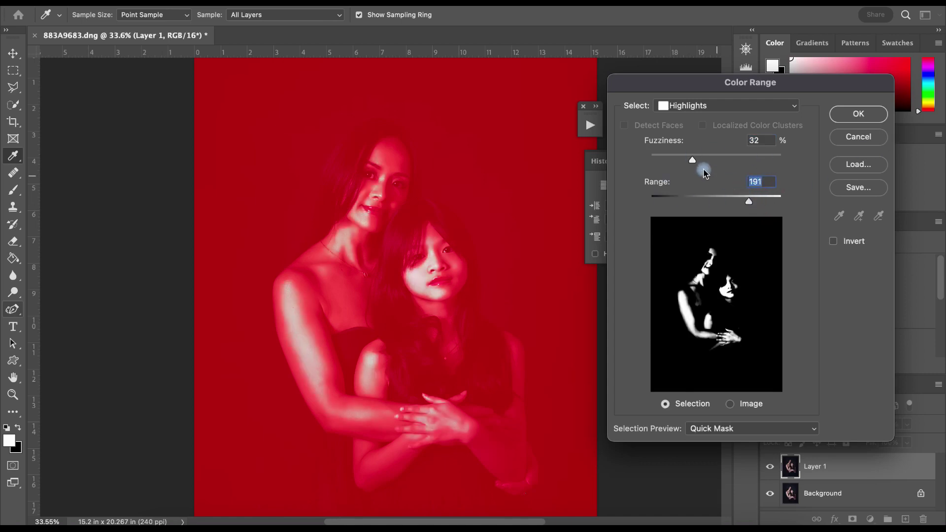
{"action": "mouse_move", "coordinate": [702, 165]}
{"action": "left_mouse_down"}
{"action": "mouse_move", "coordinate": [725, 164]}
{"action": "mouse_move", "coordinate": [693, 158]}
{"action": "left_mouse_up"}
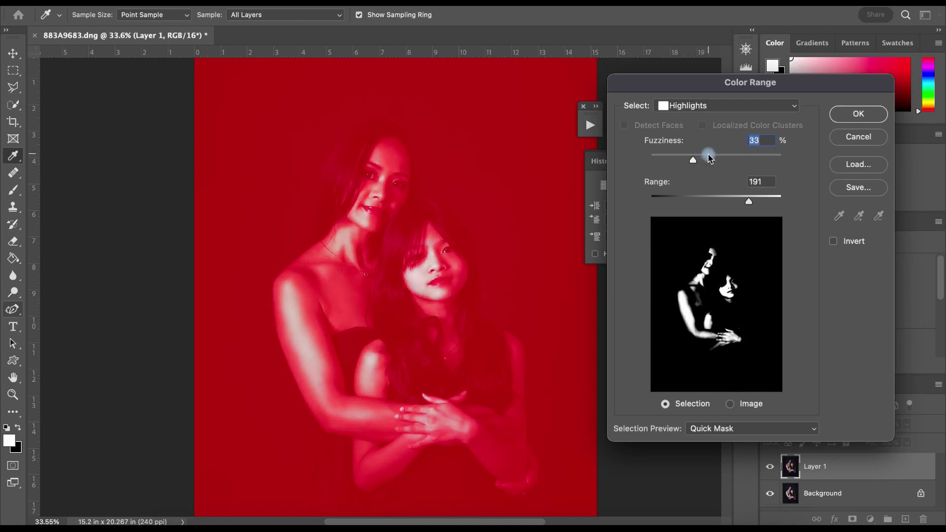
{"action": "left_click_drag", "start_coordinate": [741, 203], "coordinate": [766, 201]}
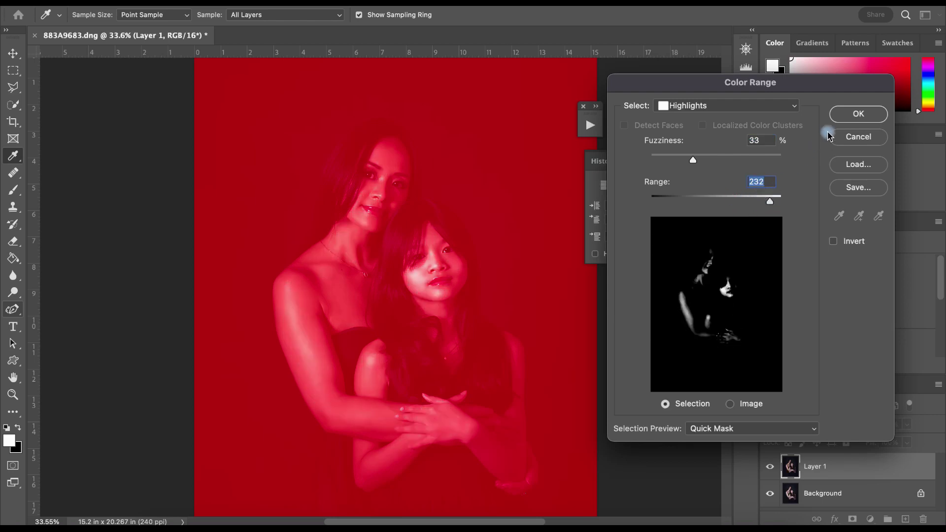
{"action": "left_click", "coordinate": [848, 119]}
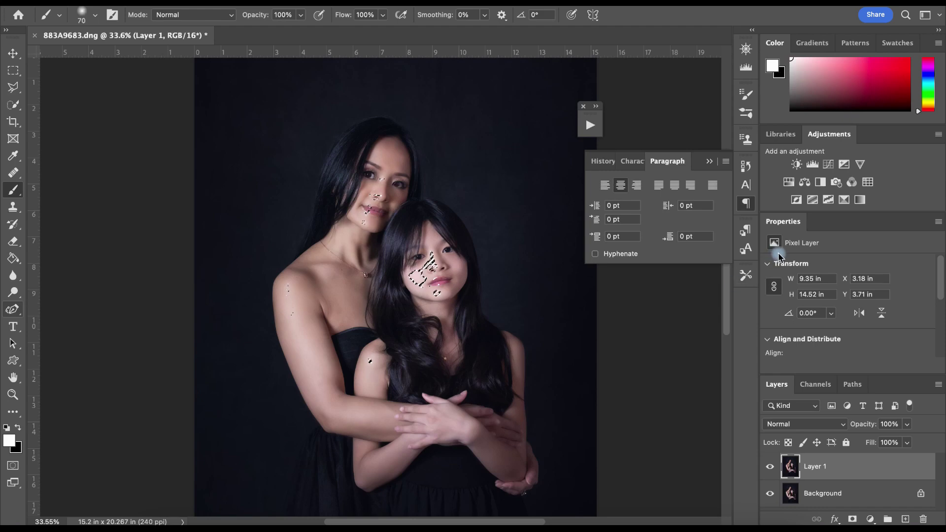
- Add a Curves adjustment limited to the selected highlights, adjust its curve to brighten them, and make its layer mask active
{"action": "left_click", "coordinate": [831, 165]}
{"action": "left_click", "coordinate": [857, 353]}
{"action": "mouse_move", "coordinate": [856, 340]}
{"action": "left_mouse_down"}
{"action": "mouse_move", "coordinate": [852, 299]}
{"action": "mouse_move", "coordinate": [861, 338]}
{"action": "mouse_move", "coordinate": [853, 317]}
{"action": "mouse_move", "coordinate": [853, 331]}
{"action": "mouse_move", "coordinate": [863, 342]}
{"action": "left_mouse_up"}
{"action": "left_click", "coordinate": [820, 470]}
- Paint the Curves mask over the woman's arm and chest with a size 250 brush at 63% opacity
{"action": "key", "text": "b"}
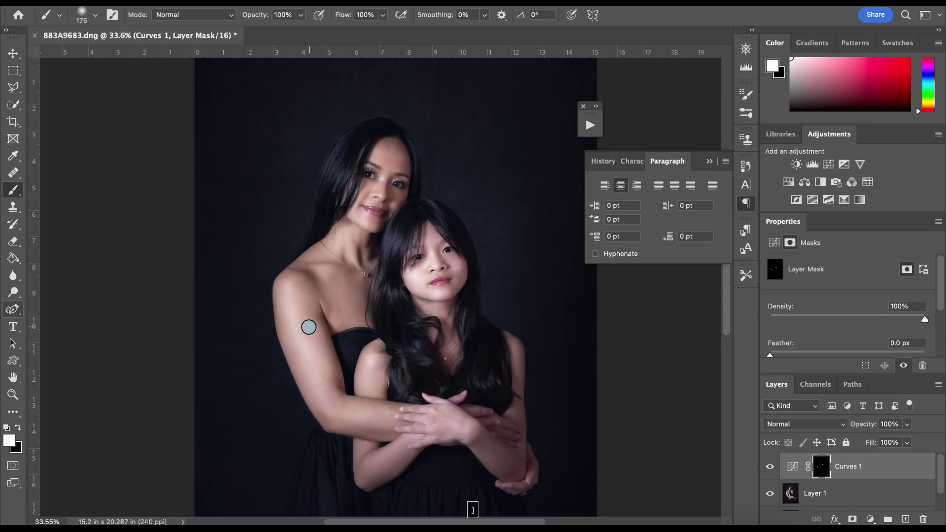
{"action": "key", "text": "bracketright"}
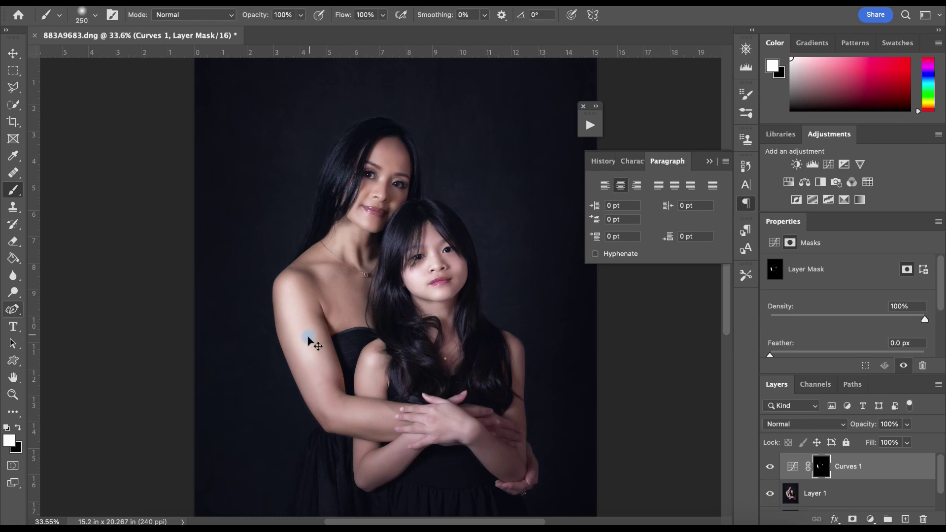
{"action": "left_click", "coordinate": [300, 16]}
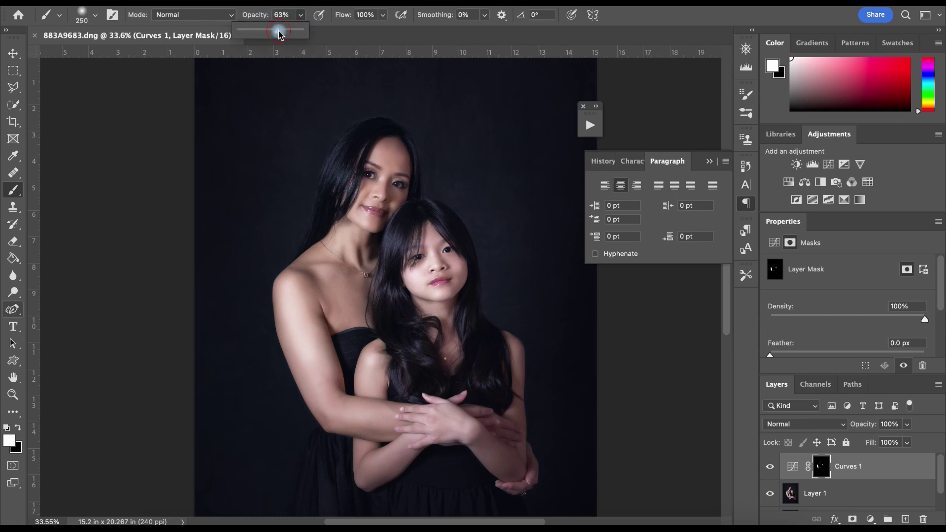
{"action": "mouse_move", "coordinate": [290, 288]}
{"action": "left_mouse_down"}
{"action": "mouse_move", "coordinate": [320, 387]}
{"action": "mouse_move", "coordinate": [312, 362]}
{"action": "mouse_move", "coordinate": [348, 416]}
{"action": "left_mouse_up"}
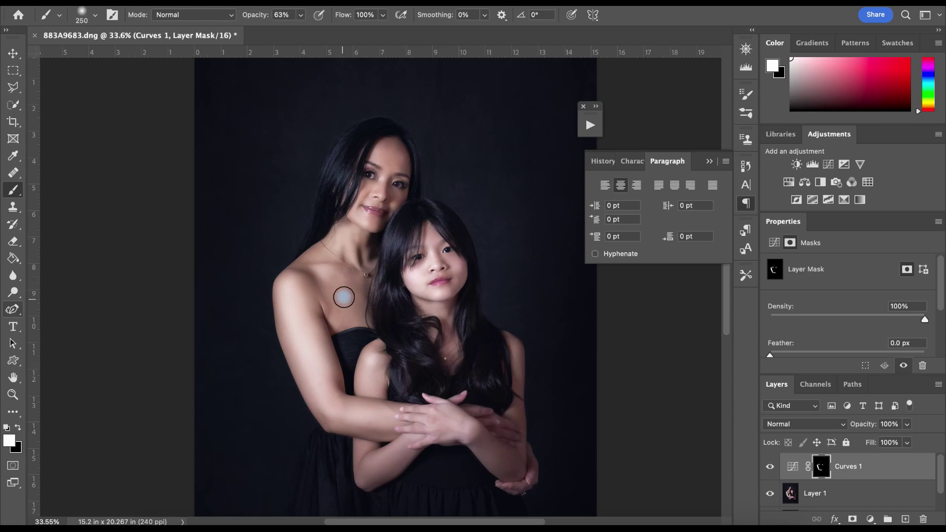
{"action": "left_click_drag", "start_coordinate": [348, 315], "coordinate": [364, 316]}
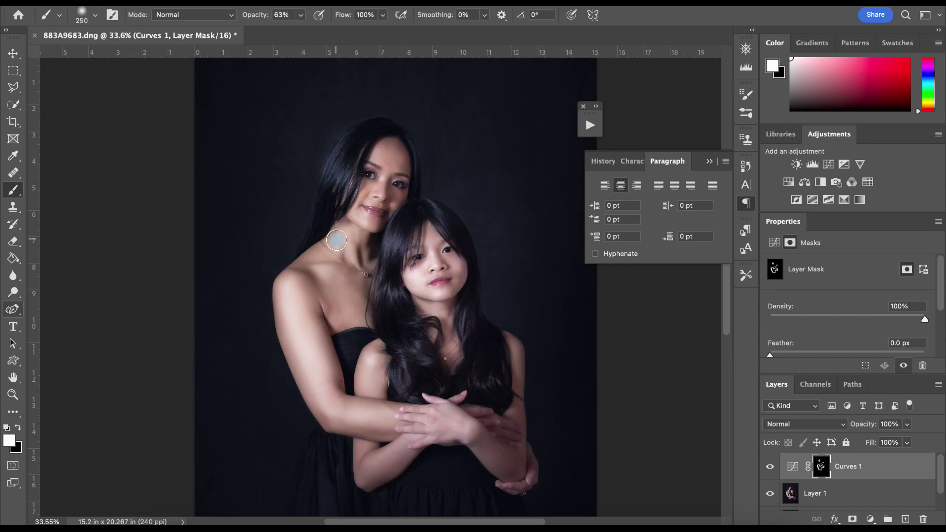
- Reduce the brush size to 50 for detailed mask painting on the woman's face
{"action": "scroll", "coordinate": [416, 208], "scroll_direction": "up", "scroll_amount": 10}
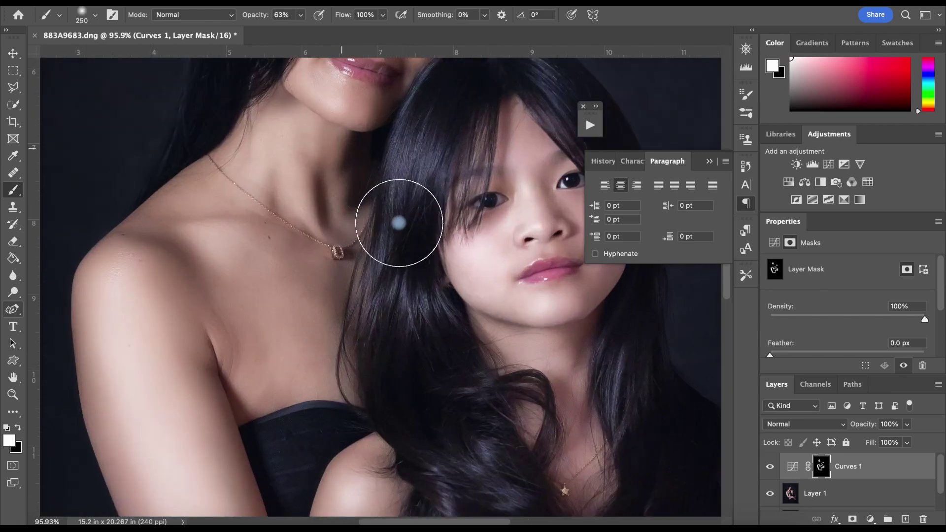
{"action": "key", "text": "bracketleft"}
{"action": "key", "text": "bracketleft"}
{"action": "key", "text": "bracketleft"}
{"action": "key", "text": "bracketleft"}
{"action": "key", "text": "bracketleft"}
{"action": "key", "text": "bracketleft"}
{"action": "key", "text": "bracketleft"}
{"action": "key", "text": "bracketleft"}
{"action": "key", "text": "bracketleft"}
{"action": "key", "text": "bracketleft"}
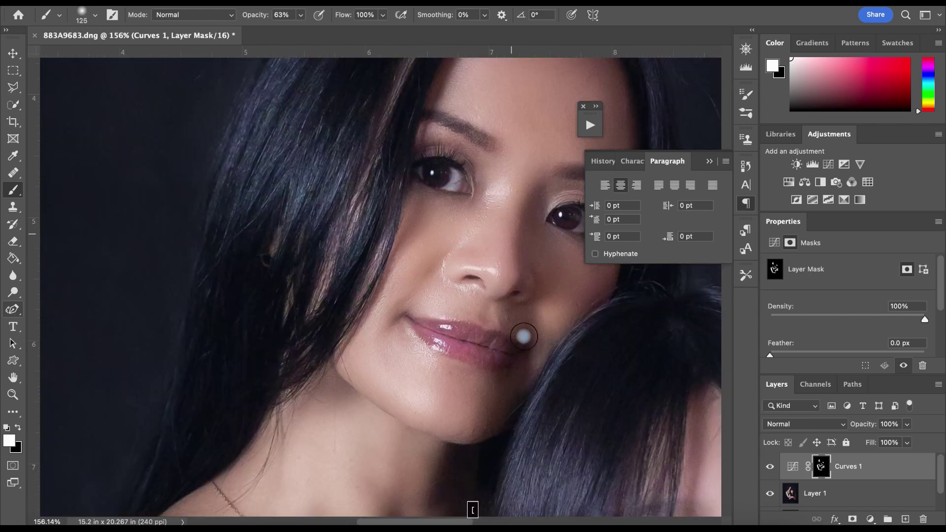
{"action": "scroll", "coordinate": [517, 296], "scroll_direction": "right", "scroll_amount": 3}
{"action": "scroll", "coordinate": [490, 269], "scroll_direction": "right", "scroll_amount": 6}
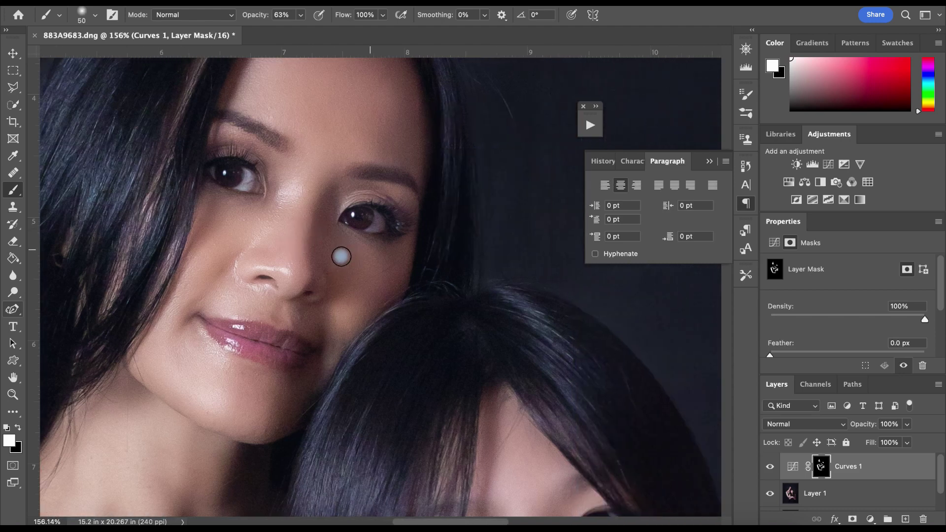
{"action": "scroll", "coordinate": [274, 274], "scroll_direction": "left", "scroll_amount": 3}
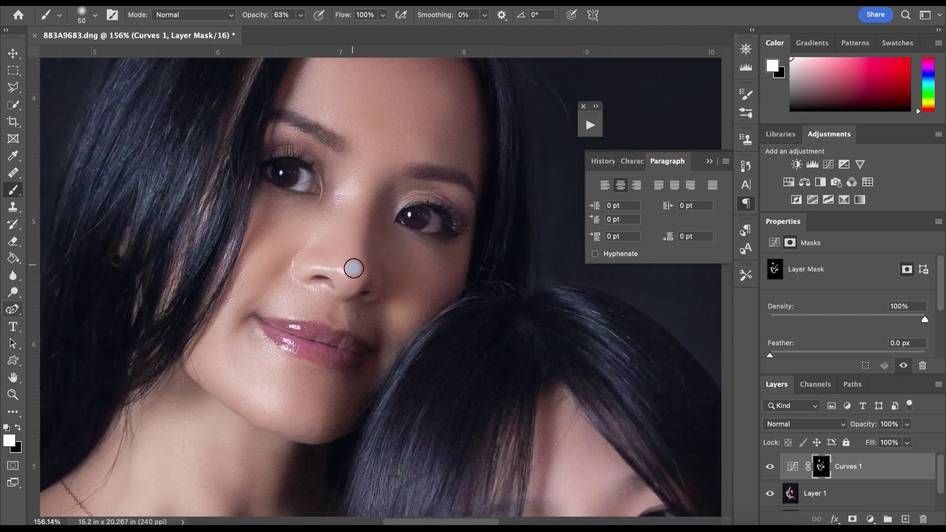
- Try painting the Curves mask from the woman's nose up to her forehead at 63% brush opacity, and undo the stroke
{"action": "mouse_move", "coordinate": [345, 283]}
{"action": "left_mouse_down"}
{"action": "mouse_move", "coordinate": [351, 196]}
{"action": "mouse_move", "coordinate": [375, 145]}
{"action": "left_mouse_up"}
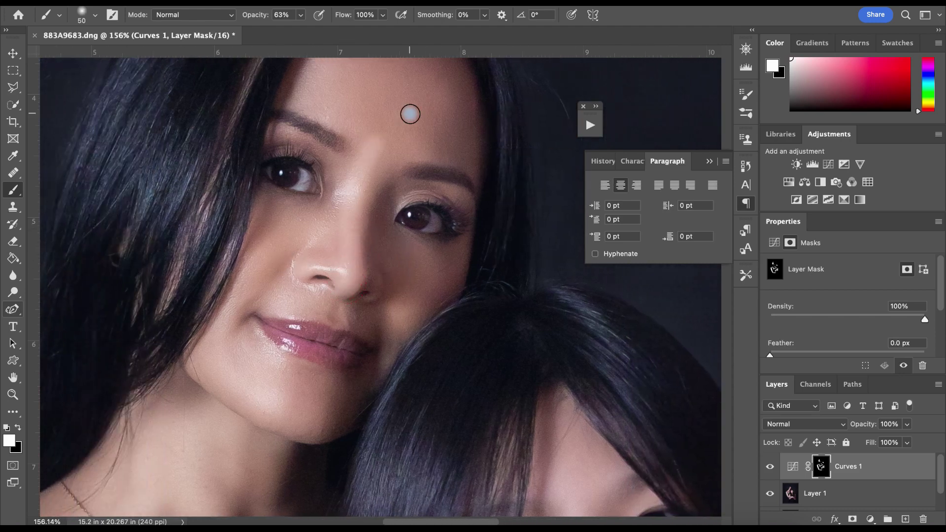
{"action": "key", "text": "ctrl+z"}
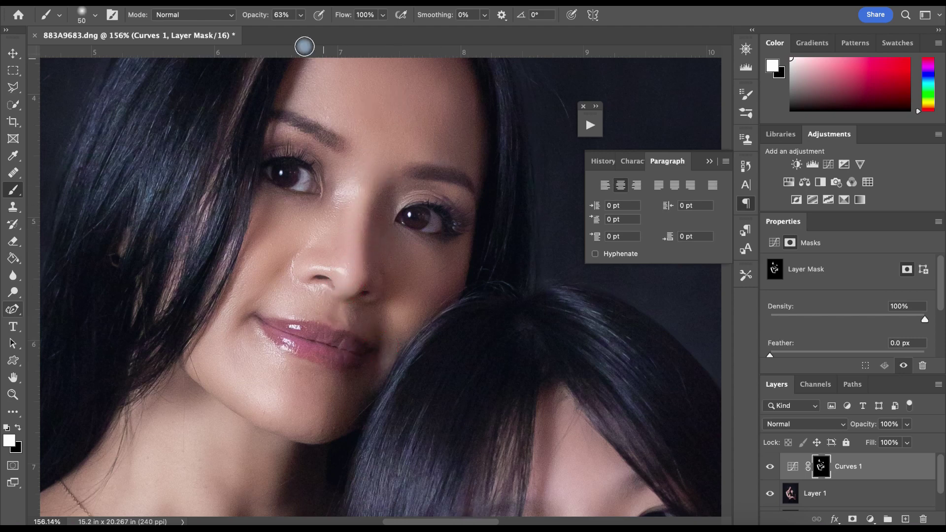
- Paint the Curves mask along the bridge of the woman's nose at 38% brush opacity, and enlarge the brush to 150
{"action": "left_click", "coordinate": [299, 17]}
{"action": "left_click", "coordinate": [349, 163]}
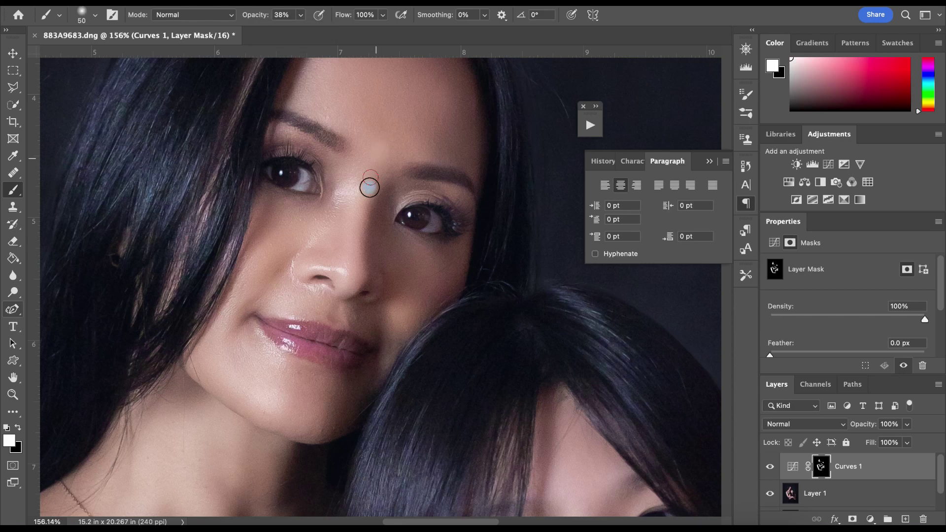
{"action": "key", "text": "bracketright"}
{"action": "key", "text": "bracketright"}
{"action": "key", "text": "bracketright"}
{"action": "key", "text": "bracketright"}
{"action": "key", "text": "bracketright"}
{"action": "key", "text": "bracketright"}
{"action": "key", "text": "bracketright"}
{"action": "scroll", "coordinate": [397, 152], "scroll_direction": "up", "scroll_amount": 2}
{"action": "scroll", "coordinate": [397, 152], "scroll_direction": "right", "scroll_amount": 2}
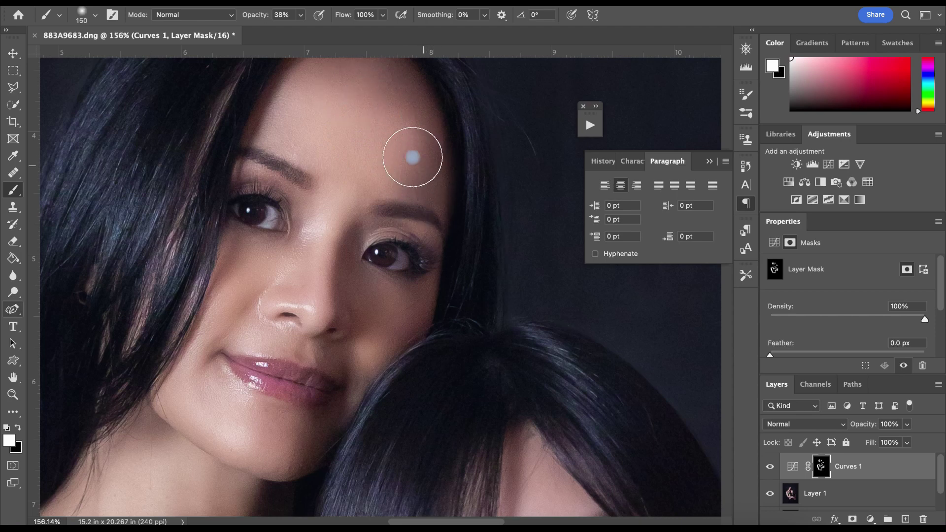
- Paint the Curves mask over the woman's eyes at 38% opacity, with the brush reduced to size 40 and below
{"action": "key", "text": "bracketleft"}
{"action": "key", "text": "bracketleft"}
{"action": "key", "text": "bracketleft"}
{"action": "key", "text": "bracketleft"}
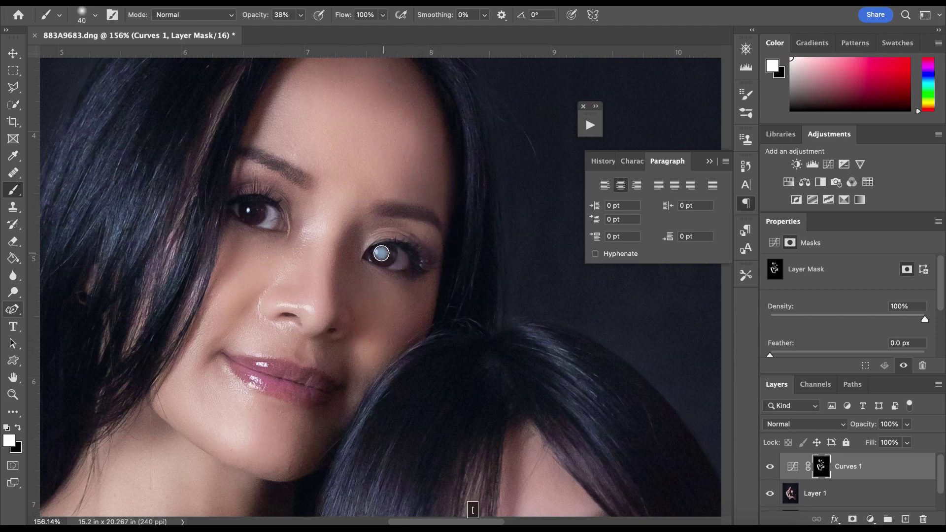
{"action": "left_click_drag", "start_coordinate": [398, 260], "coordinate": [402, 259]}
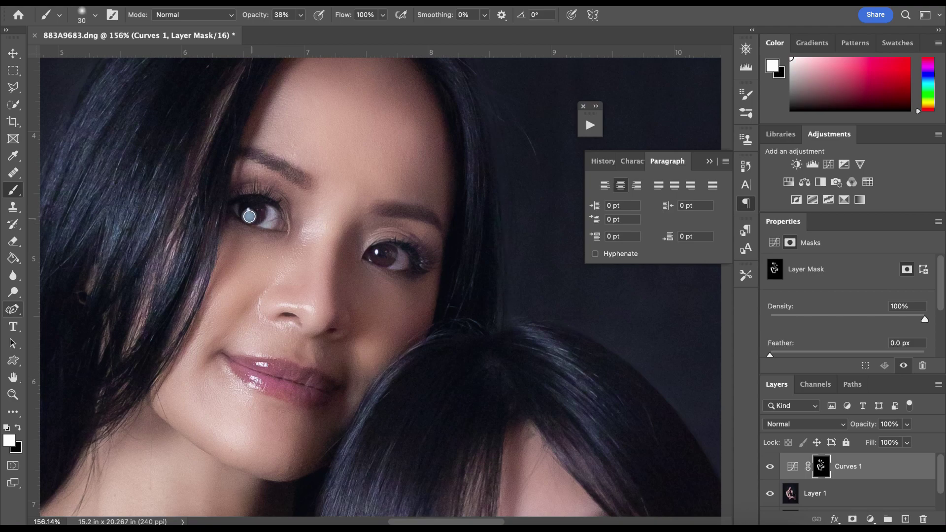
- Paint the Curves mask from the girl's nose bridge up to her forehead at 38% opacity, enlarging the brush to 90
{"action": "scroll", "coordinate": [262, 218], "scroll_direction": "down", "scroll_amount": 10}
{"action": "scroll", "coordinate": [403, 334], "scroll_direction": "right", "scroll_amount": 4}
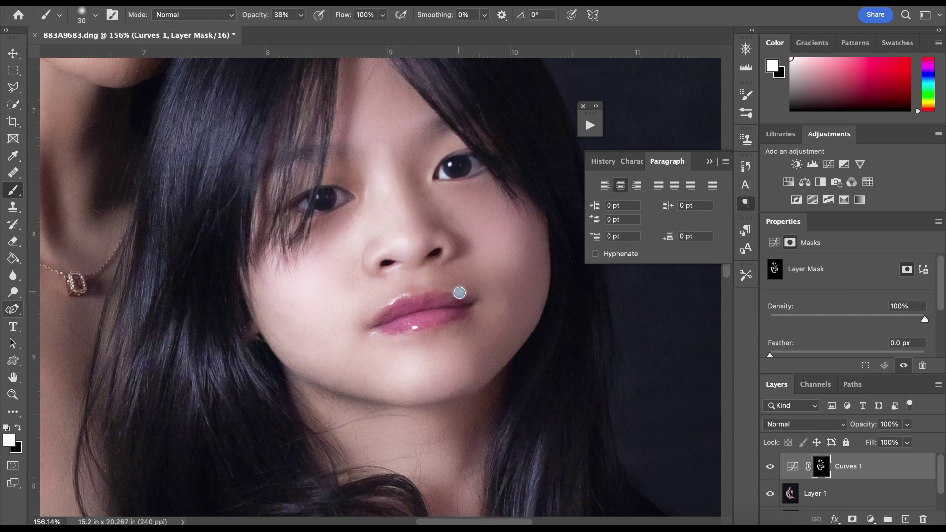
{"action": "key", "text": "bracketright"}
{"action": "key", "text": "bracketright"}
{"action": "key", "text": "bracketright"}
{"action": "key", "text": "bracketright"}
{"action": "mouse_move", "coordinate": [392, 153]}
{"action": "left_mouse_down"}
{"action": "mouse_move", "coordinate": [392, 118]}
{"action": "mouse_move", "coordinate": [372, 106]}
{"action": "left_mouse_up"}
- Compare the whole portrait with and without the Curves 1 adjustment, leaving the layer visible
{"action": "scroll", "coordinate": [473, 375], "scroll_direction": "down", "scroll_amount": 6}
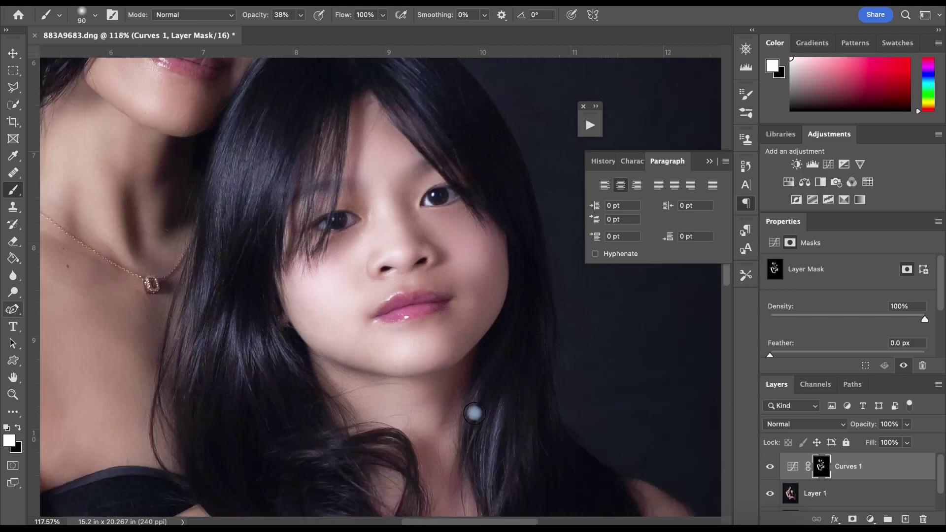
{"action": "scroll", "coordinate": [456, 373], "scroll_direction": "down", "scroll_amount": 3}
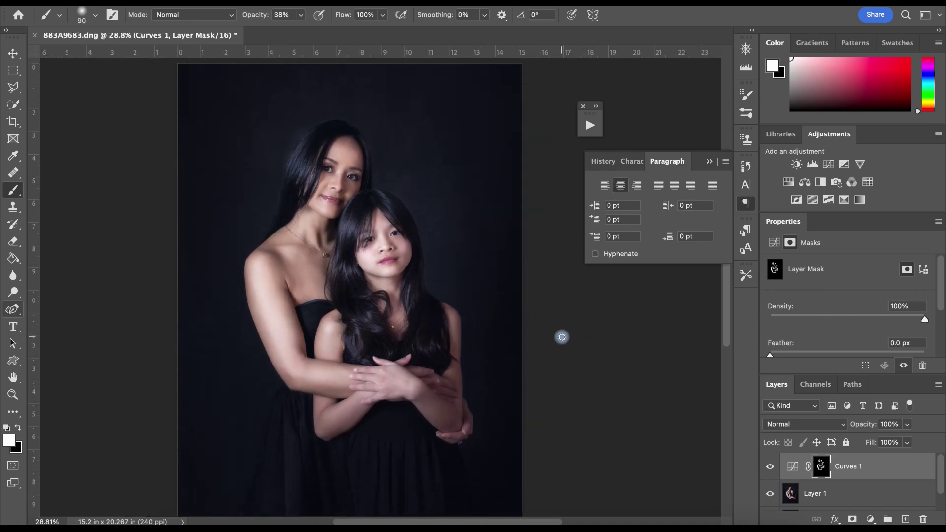
{"action": "scroll", "coordinate": [562, 333], "scroll_direction": "down", "scroll_amount": 1}
{"action": "left_click", "coordinate": [772, 465]}
{"action": "left_click", "coordinate": [773, 465]}
{"action": "left_click", "coordinate": [772, 463]}
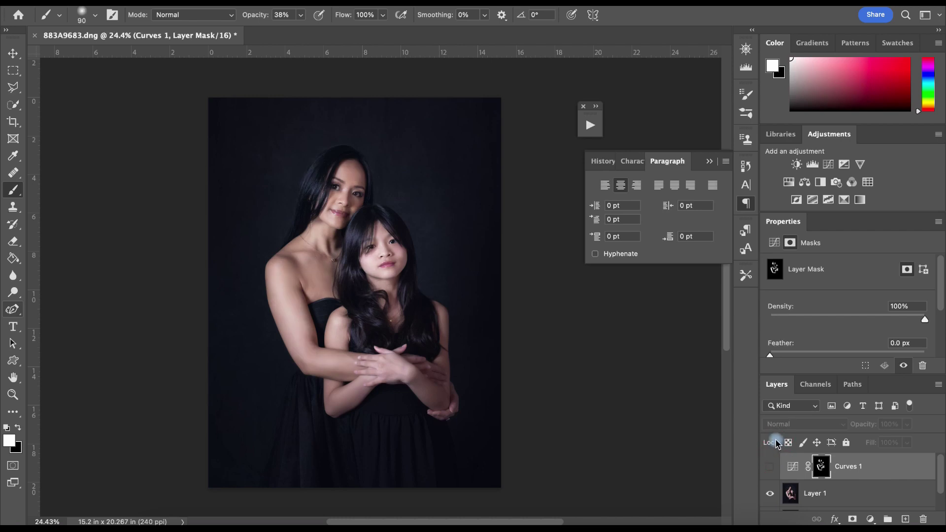
{"action": "left_click", "coordinate": [768, 466]}
{"action": "left_click", "coordinate": [772, 466]}
{"action": "left_click", "coordinate": [772, 466]}
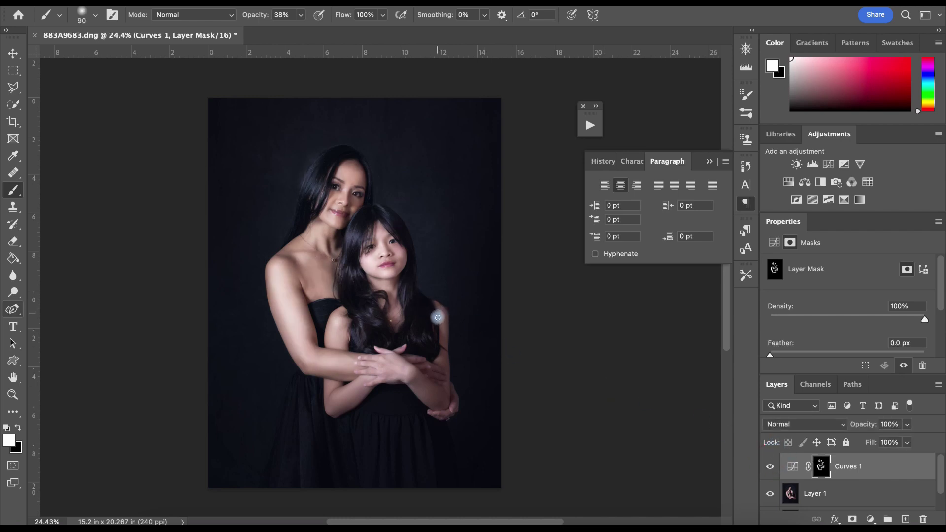
- Paint the Curves mask down the girl's forearm with a size 125 brush at 38% opacity
{"action": "key", "text": "bracketright"}
{"action": "key", "text": "bracketright"}
{"action": "left_click_drag", "start_coordinate": [441, 360], "coordinate": [434, 403]}
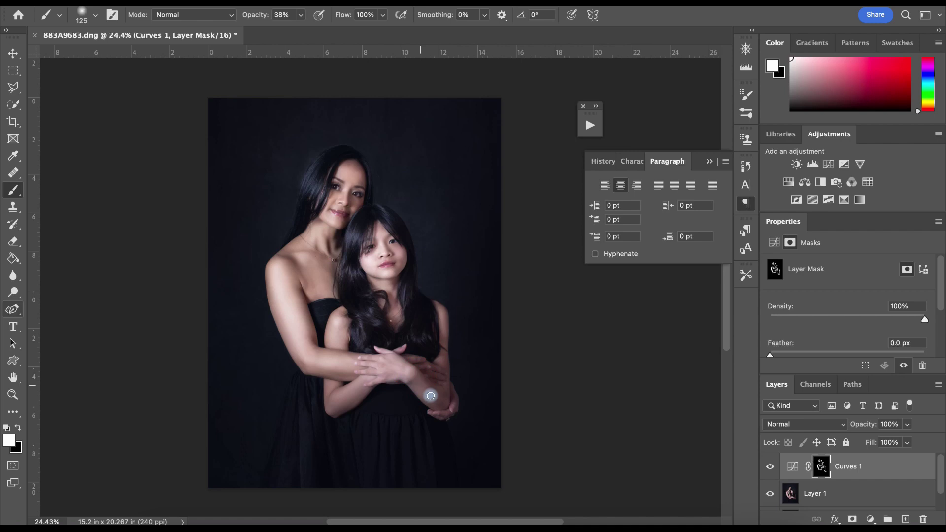
- Paint the Curves mask over the black dresses with a size 200 brush at 38% opacity, undoing an unwanted stroke
{"action": "key", "text": "bracketright"}
{"action": "key", "text": "bracketright"}
{"action": "key", "text": "bracketright"}
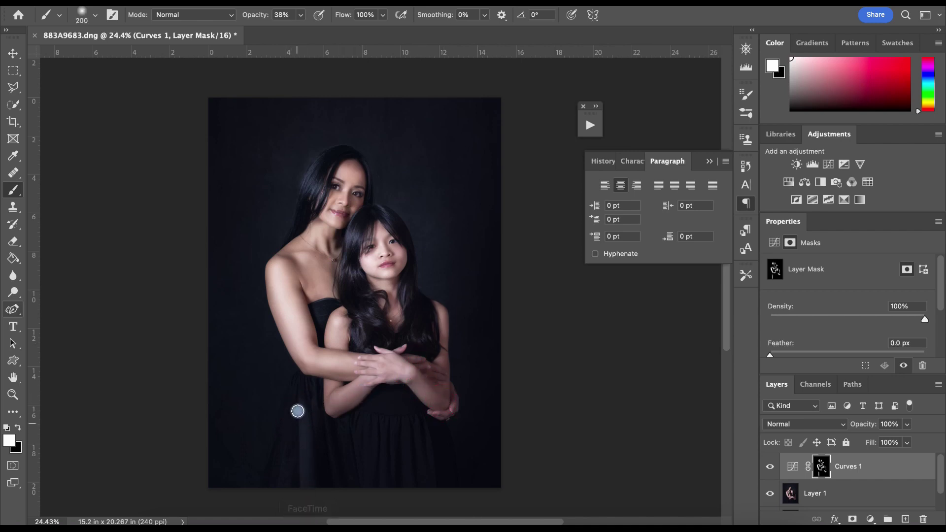
{"action": "key", "text": "super+z"}
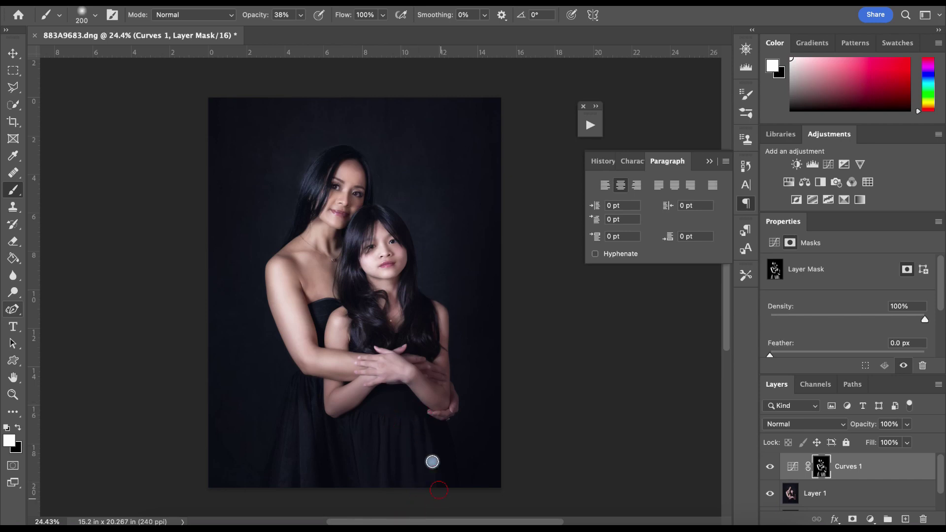
- Check the brightened arms and dresses by hiding and showing the Curves 1 layer
{"action": "left_click", "coordinate": [772, 465]}
{"action": "left_click", "coordinate": [772, 465]}
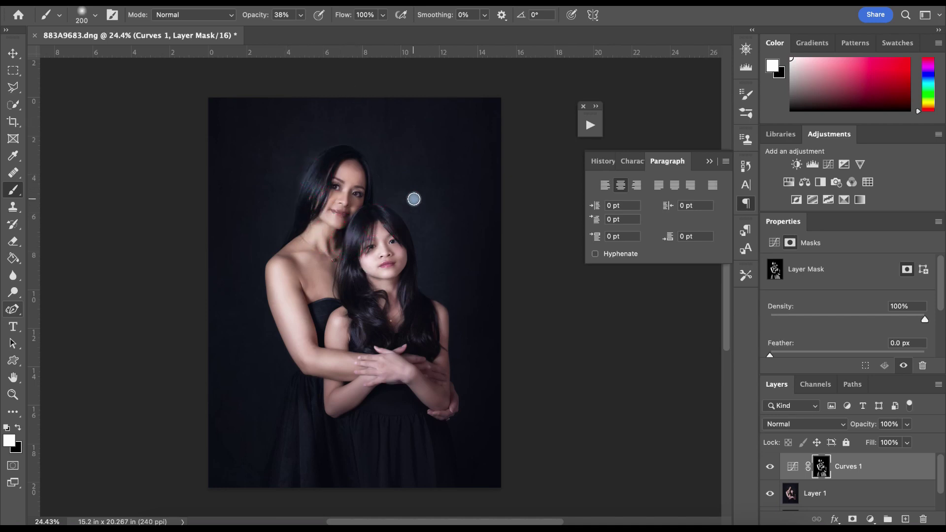
{"action": "left_click", "coordinate": [770, 466]}
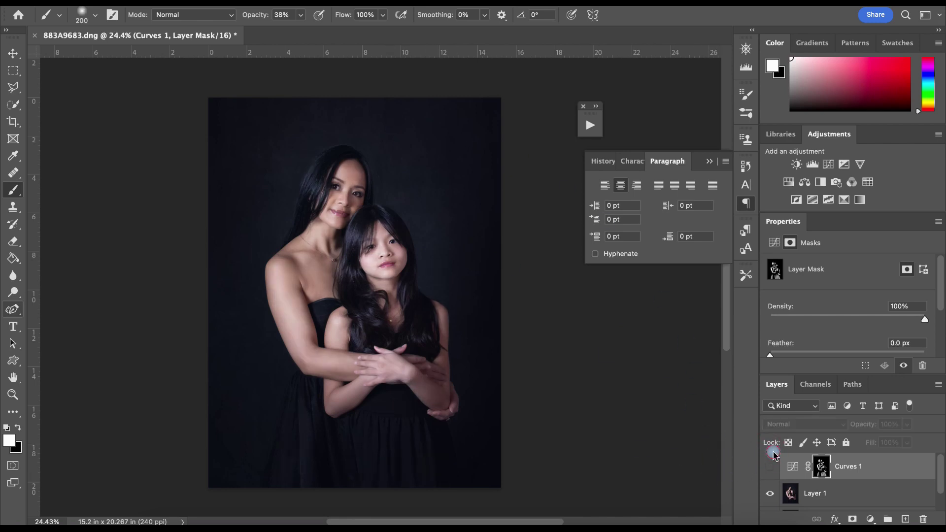
{"action": "left_click", "coordinate": [770, 466]}
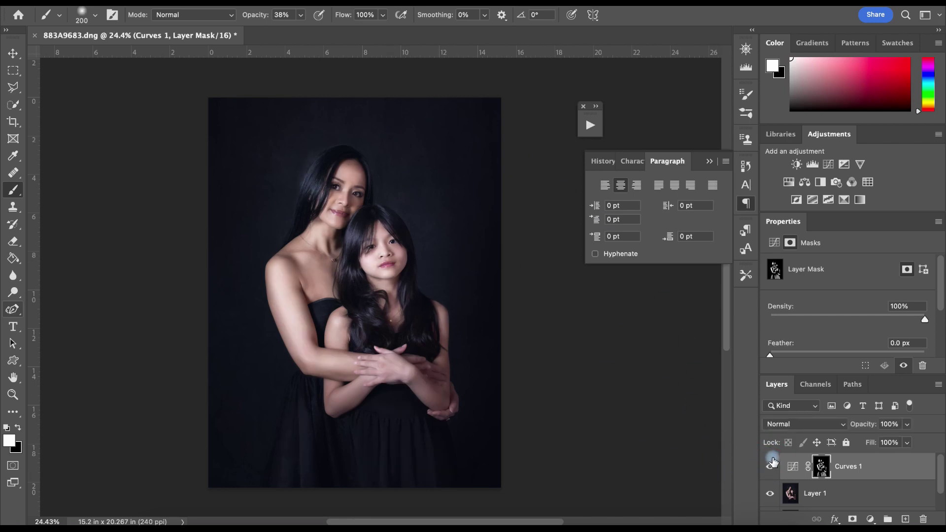
- Set the brush opacity to 100% and paint black on the Curves mask just above the woman's head
{"action": "left_click", "coordinate": [300, 15]}
{"action": "left_click_drag", "start_coordinate": [299, 30], "coordinate": [347, 28]}
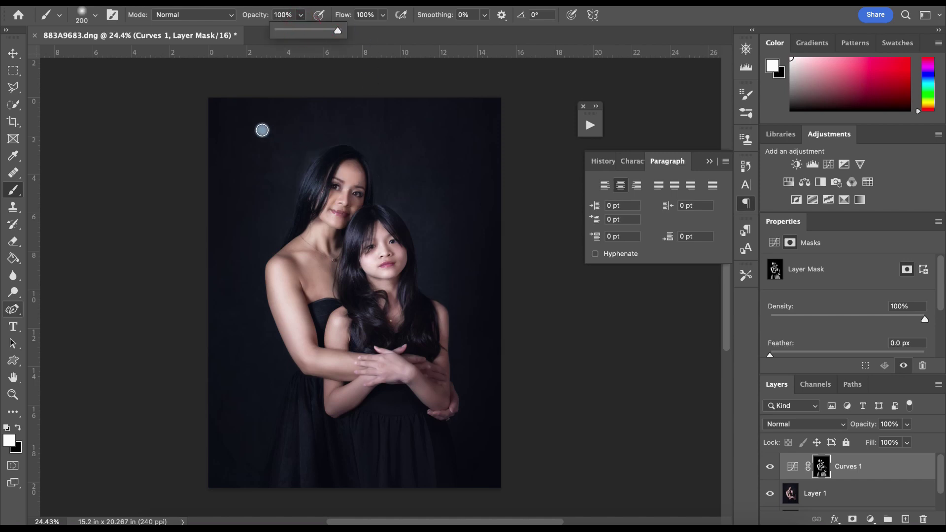
{"action": "key", "text": "x"}
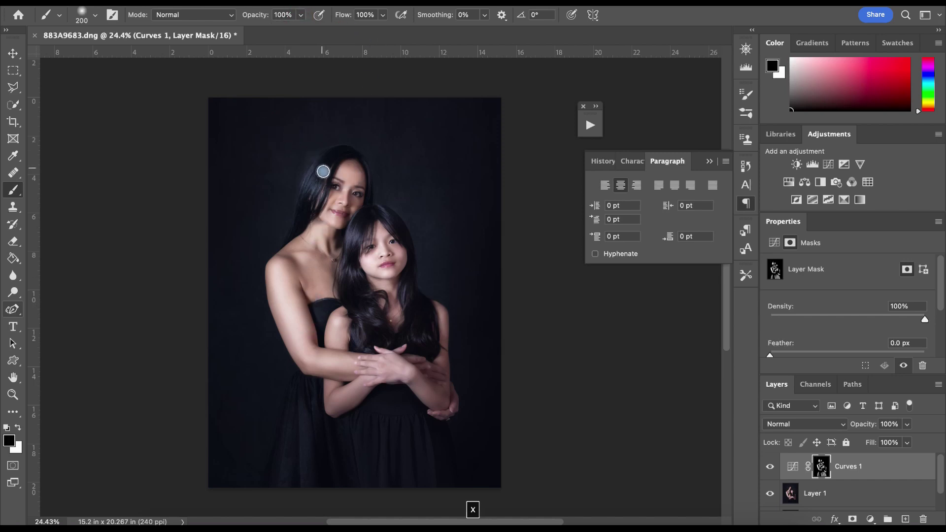
{"action": "left_click", "coordinate": [347, 132]}
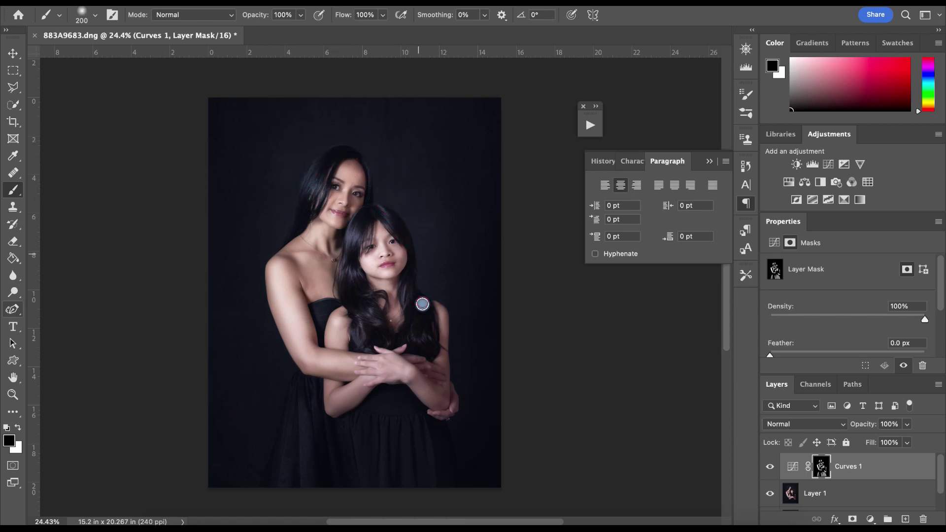
- Review the finished Curves mask by switching the Curves 1 layer off and on
{"action": "left_click", "coordinate": [771, 465]}
{"action": "left_click", "coordinate": [772, 465]}
{"action": "left_click", "coordinate": [771, 465]}
{"action": "left_click", "coordinate": [772, 465]}
- Merge Layer 1 and Curves 1 into one layer and compare it with the original background
{"action": "left_click", "coordinate": [862, 491]}
{"action": "left_click", "coordinate": [861, 479], "text": "super"}
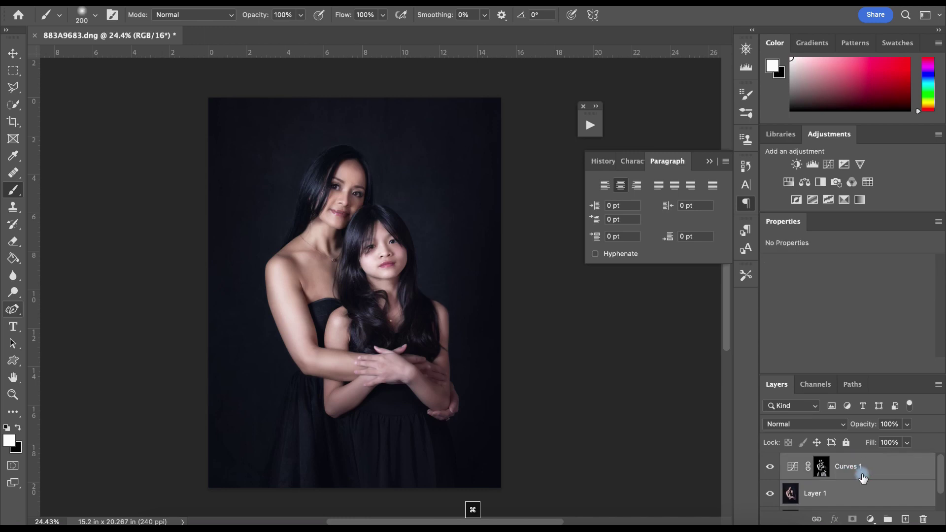
{"action": "key", "text": "super+e"}
{"action": "left_click", "coordinate": [770, 467]}
{"action": "left_click", "coordinate": [769, 466]}
- Switch to Finder and open the MANYCHAT EXCLUSIVES folder of backdrop textures
{"action": "left_click", "coordinate": [153, 523]}
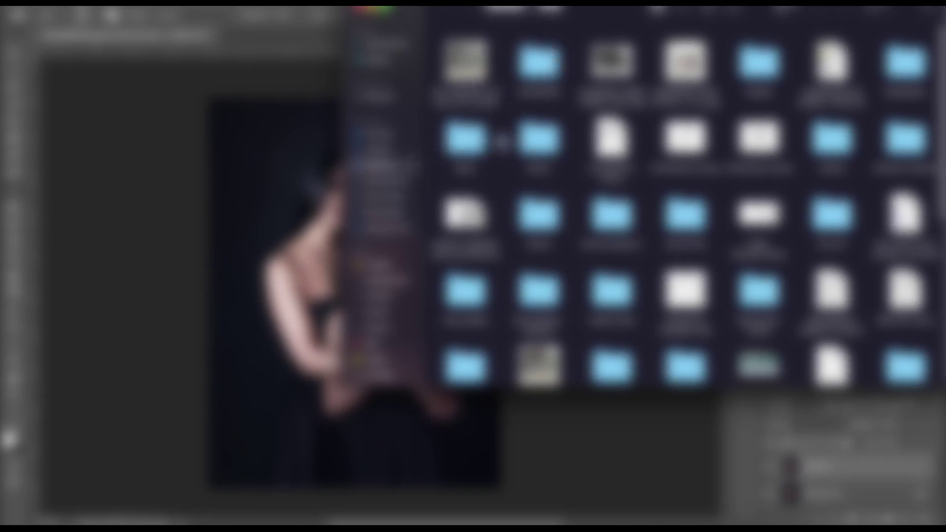
{"action": "scroll", "coordinate": [507, 133], "scroll_direction": "down", "scroll_amount": 5}
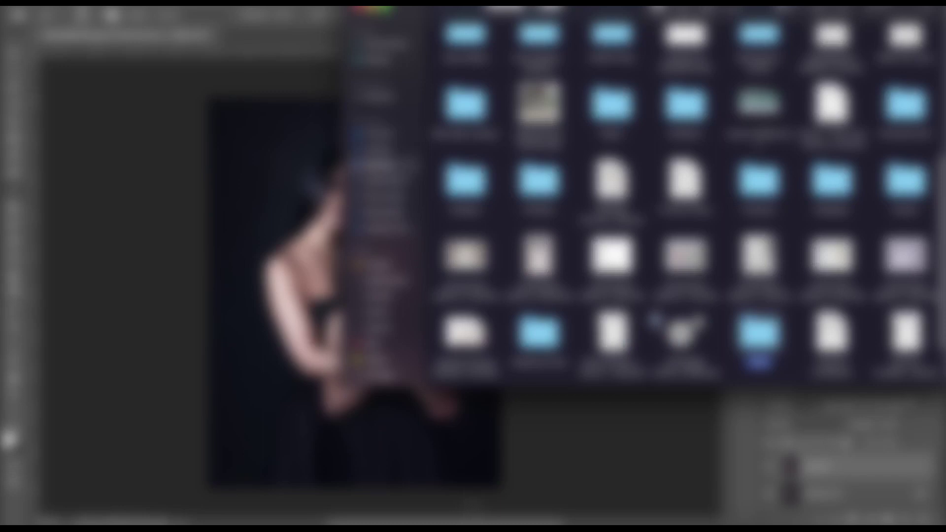
{"action": "scroll", "coordinate": [648, 322], "scroll_direction": "down", "scroll_amount": 2}
{"action": "double_click", "coordinate": [473, 342]}
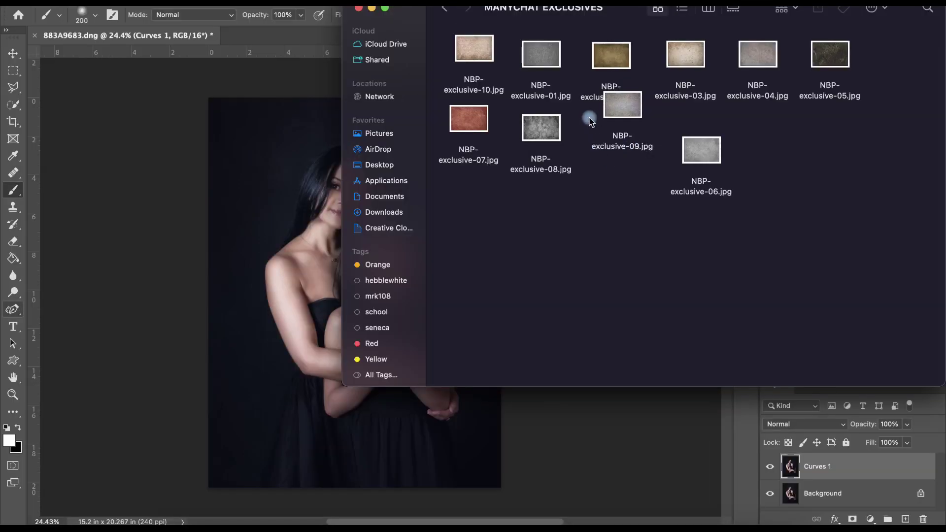
- Place NBP-exclusive-06.jpg into the portrait, rotated 90° and scaled to 122.14% so it covers the canvas
{"action": "left_click_drag", "start_coordinate": [705, 155], "coordinate": [325, 217]}
{"action": "left_click_drag", "start_coordinate": [715, 143], "coordinate": [243, 211]}
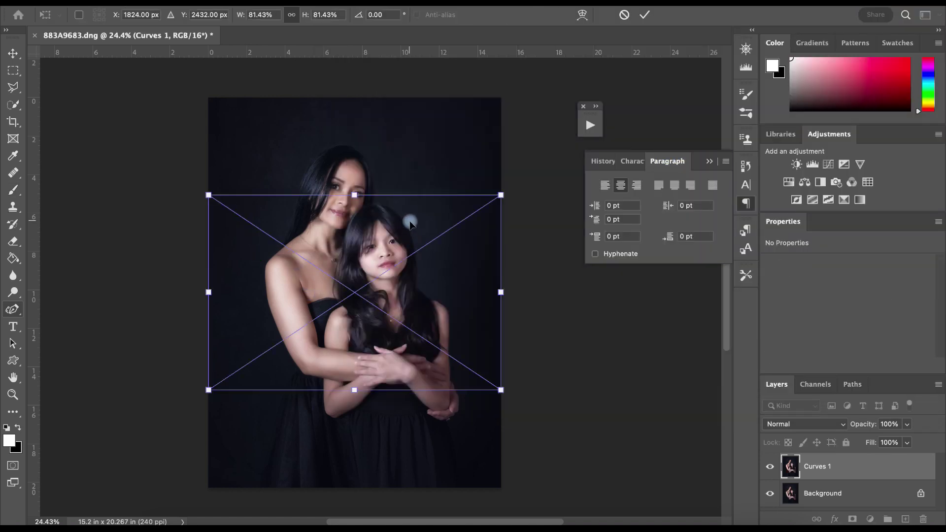
{"action": "left_click_drag", "start_coordinate": [368, 162], "coordinate": [500, 291]}
{"action": "left_click_drag", "start_coordinate": [257, 293], "coordinate": [206, 295]}
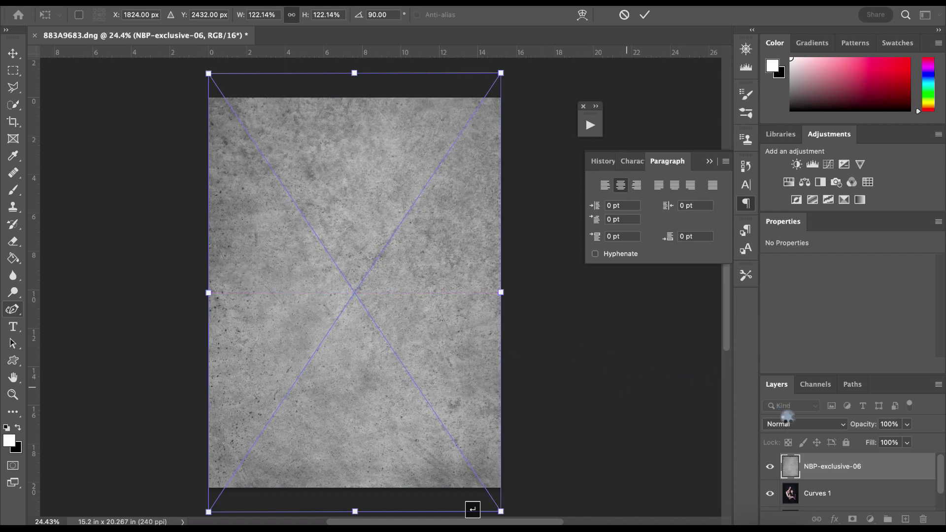
- Set the NBP-exclusive-06 texture layer's blend mode to Soft Light
{"action": "left_click", "coordinate": [789, 424]}
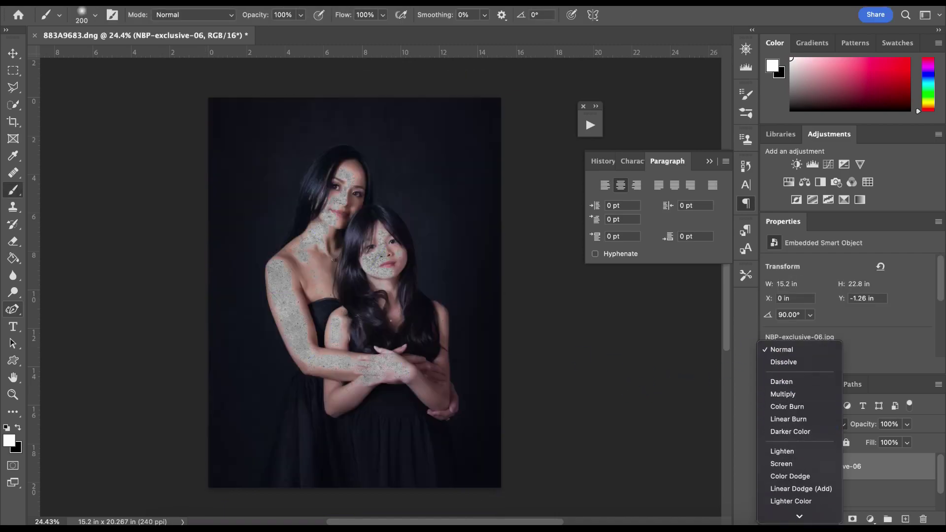
{"action": "scroll", "coordinate": [788, 444], "scroll_direction": "down", "scroll_amount": 5}
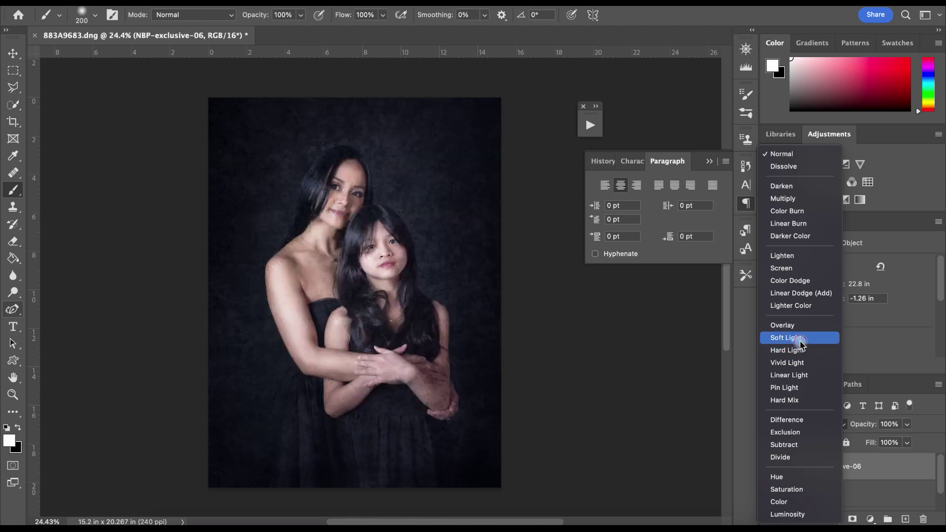
{"action": "left_click", "coordinate": [800, 344]}
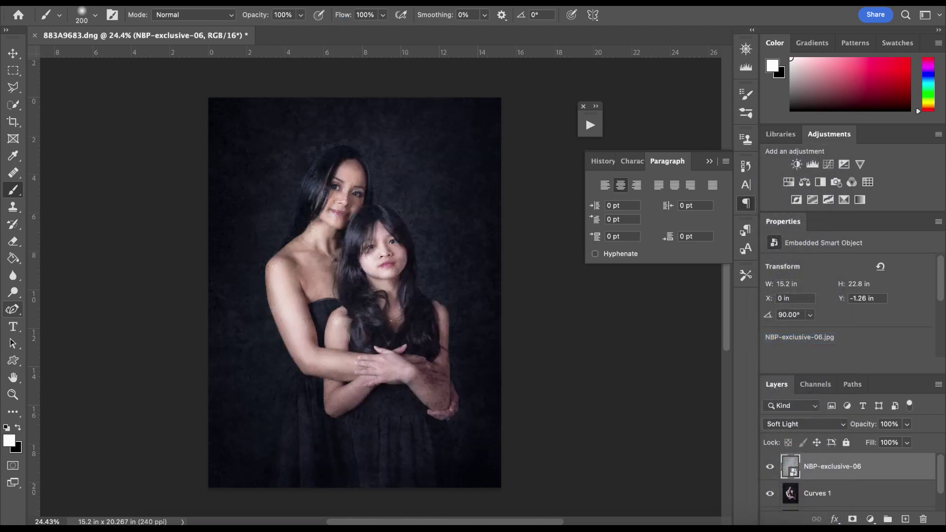
- Apply a Gaussian Blur of 17.6 pixels to the texture layer and compare the portrait with and without it
{"action": "left_click", "coordinate": [302, 1]}
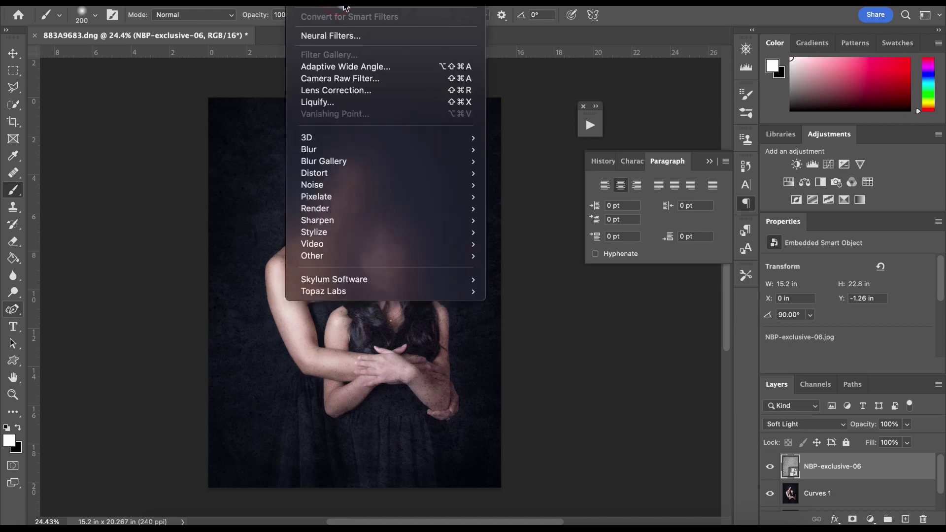
{"action": "left_click", "coordinate": [345, 6]}
{"action": "left_click_drag", "start_coordinate": [637, 289], "coordinate": [631, 291]}
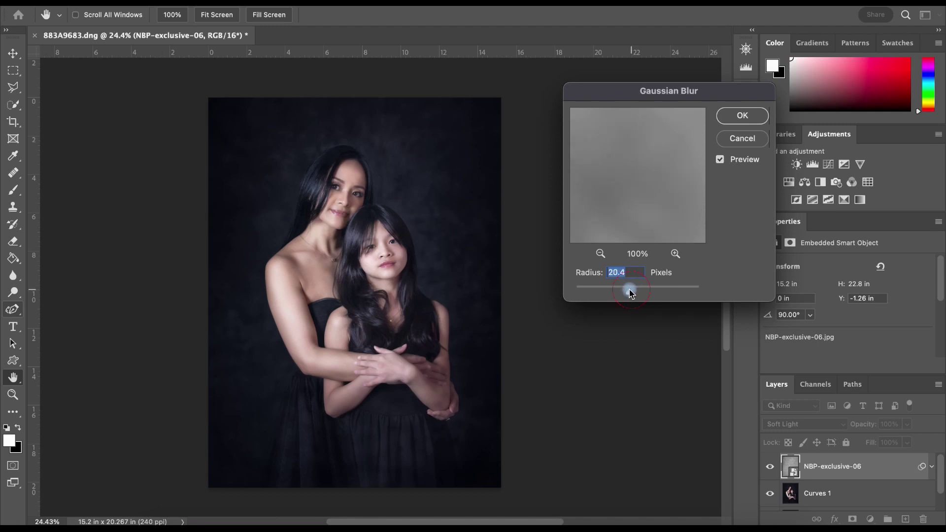
{"action": "left_click", "coordinate": [742, 116]}
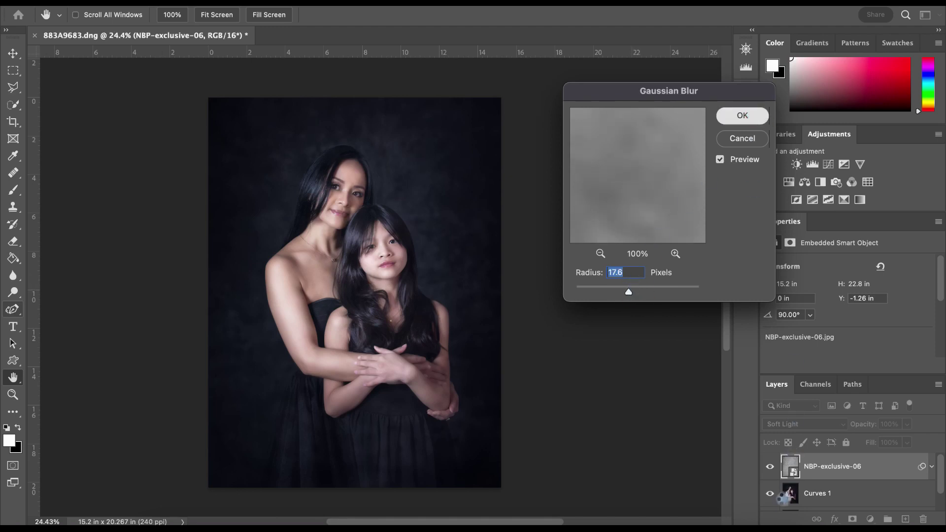
{"action": "left_click", "coordinate": [772, 459]}
{"action": "left_click", "coordinate": [773, 468]}
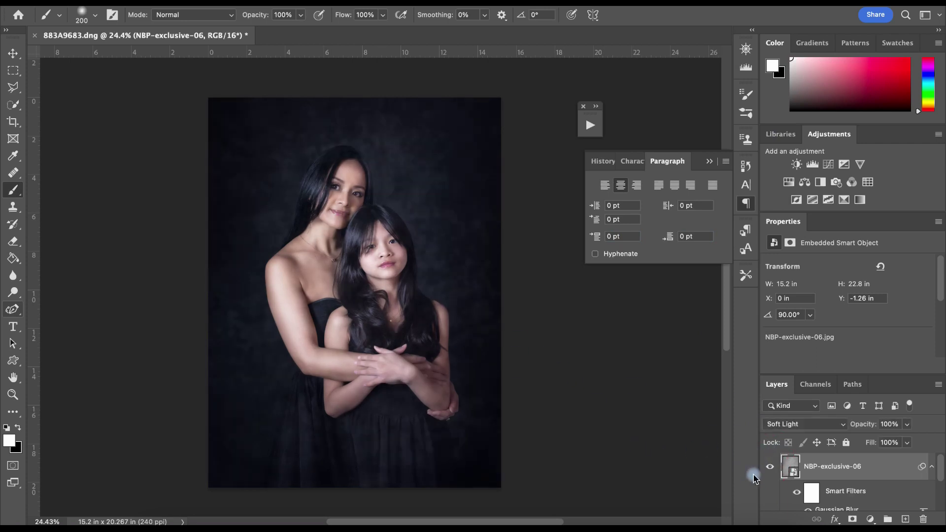
- Select the woman and girl automatically on the Curves 1 layer with Select Subject
{"action": "scroll", "coordinate": [816, 457], "scroll_direction": "down", "scroll_amount": 3}
{"action": "left_click", "coordinate": [809, 468]}
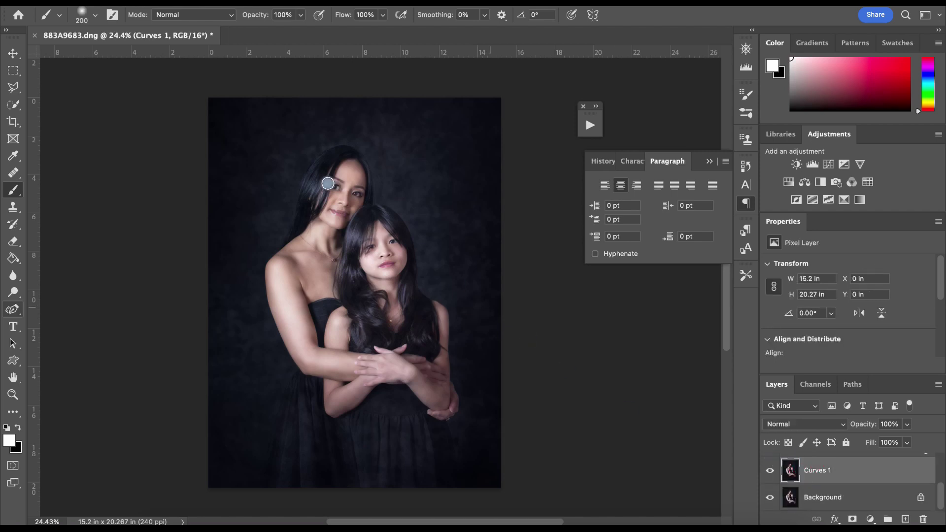
{"action": "left_click", "coordinate": [14, 104]}
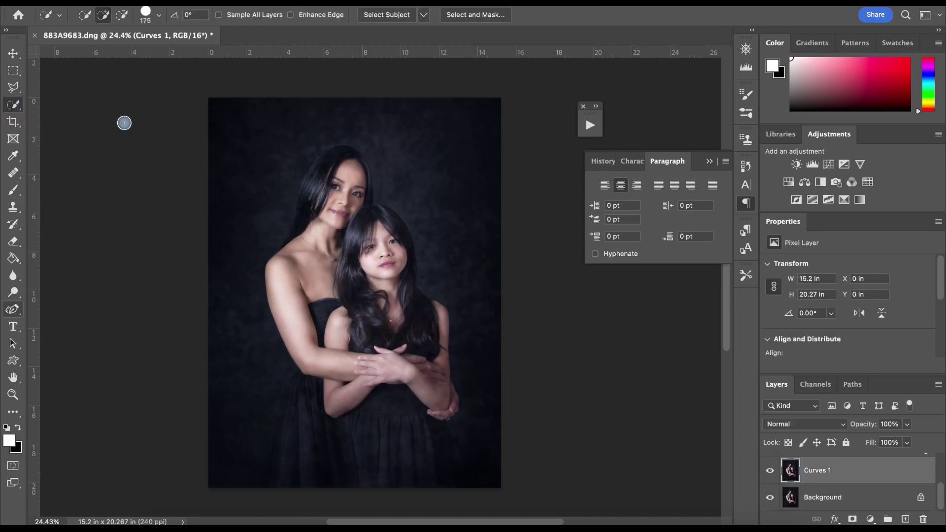
{"action": "left_click", "coordinate": [402, 16]}
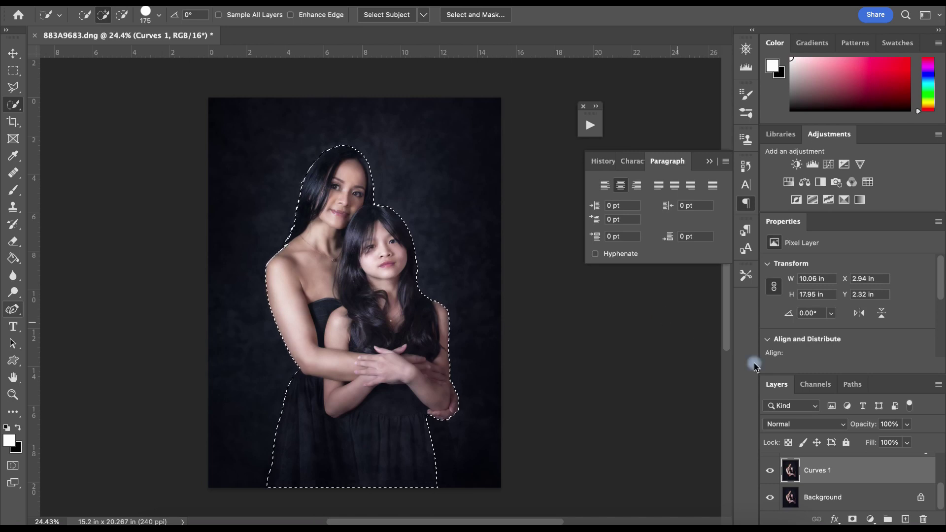
- Try to delete the selected subject area from the NBP-exclusive-06 texture layer, and dismiss the alert
{"action": "scroll", "coordinate": [818, 472], "scroll_direction": "up", "scroll_amount": 5}
{"action": "left_click", "coordinate": [818, 472]}
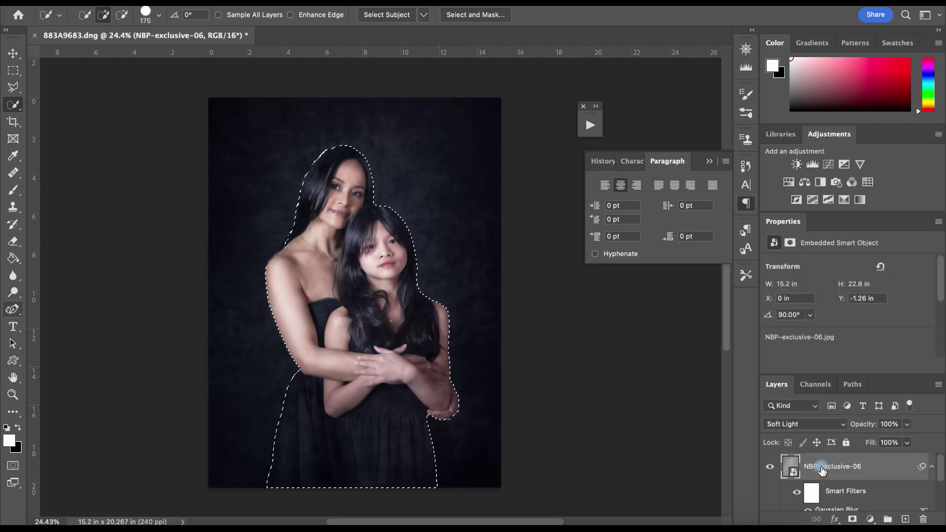
{"action": "key", "text": "BackSpace"}
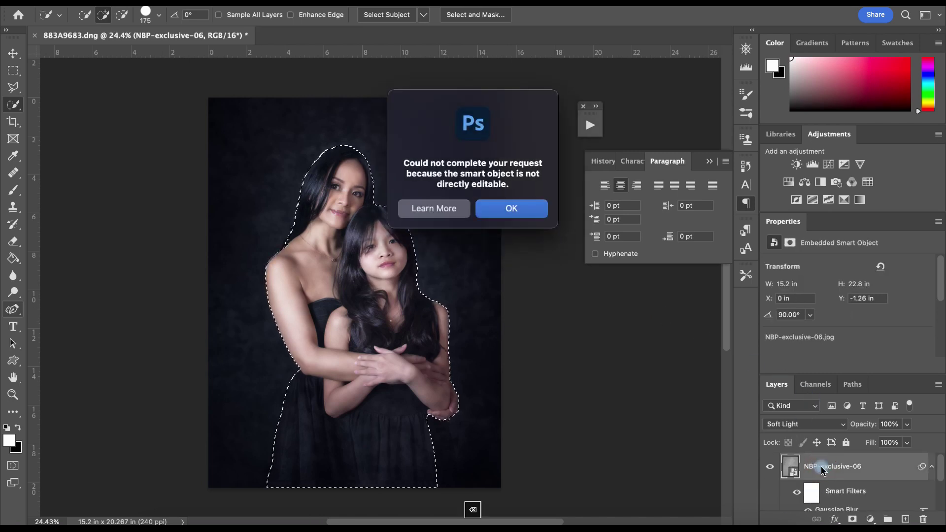
{"action": "left_click", "coordinate": [513, 208]}
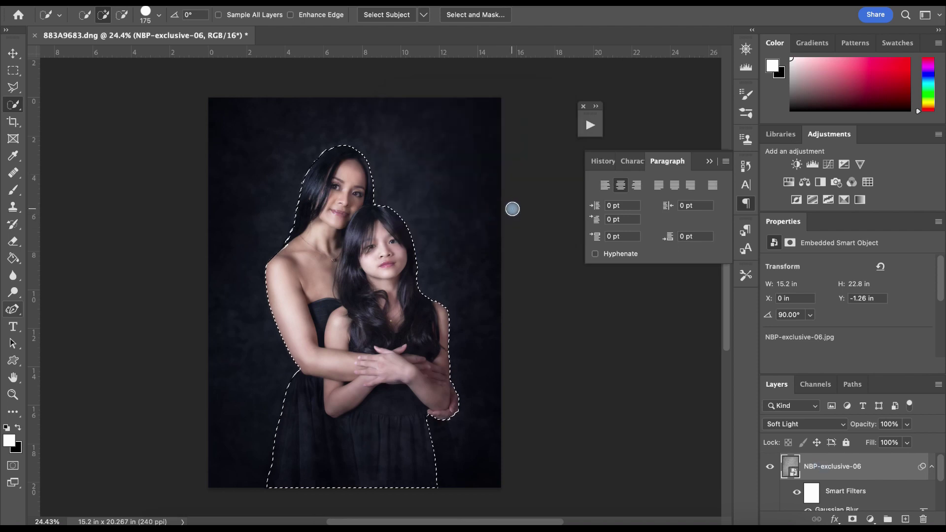
- Rasterize the NBP-exclusive-06 smart object layer, erase the selected woman and girl from it, and deselect
{"action": "key", "text": "BackSpace"}
{"action": "left_click", "coordinate": [544, 207]}
{"action": "key", "text": "e"}
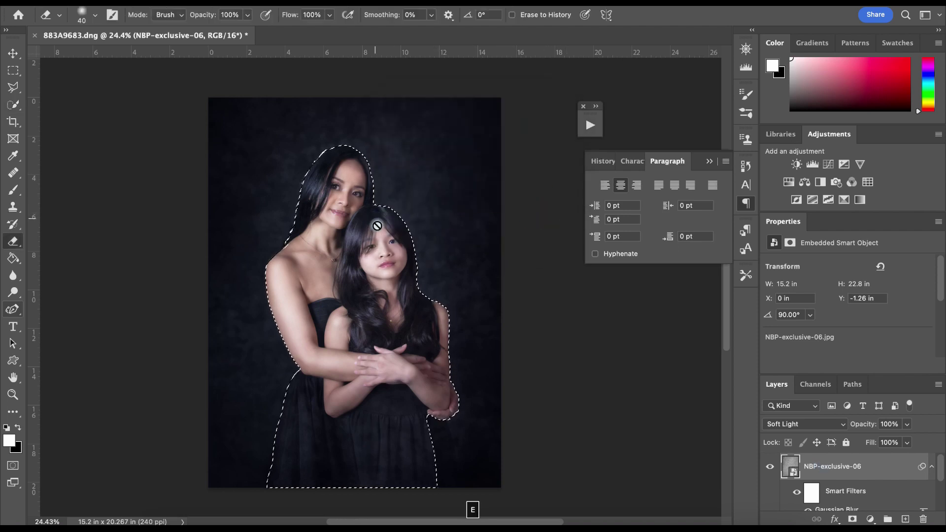
{"action": "left_click", "coordinate": [379, 219]}
{"action": "key", "text": "Return"}
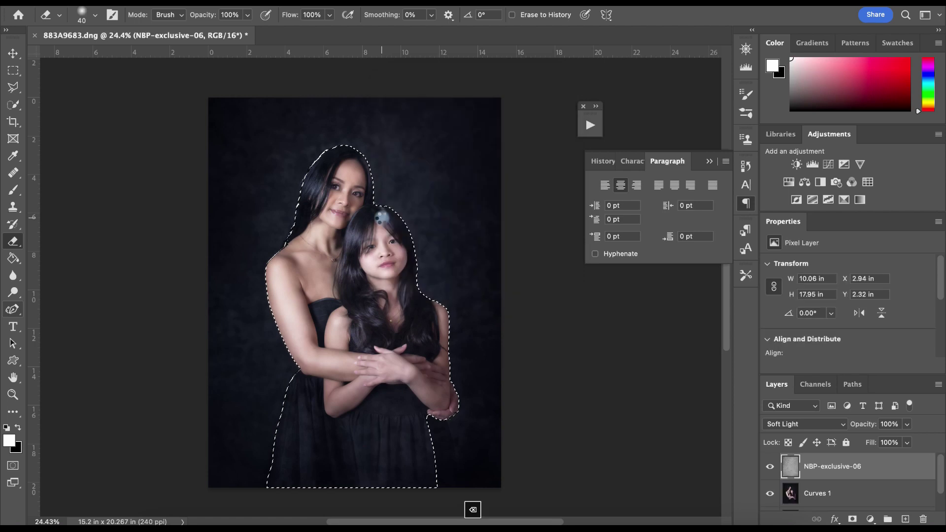
{"action": "key", "text": "super+d"}
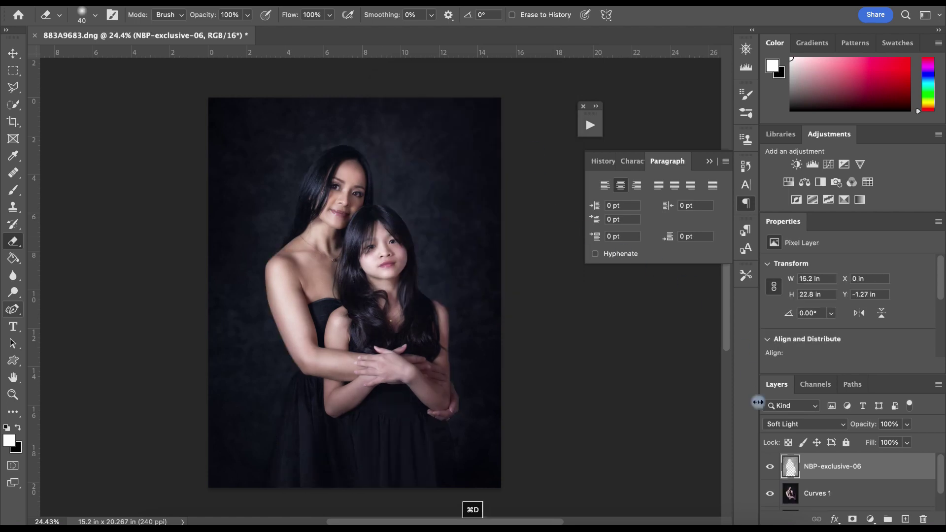
- Reduce the NBP-exclusive-06 texture layer's opacity to 73%, comparing the portrait with and without the texture
{"action": "left_click", "coordinate": [769, 466]}
{"action": "left_click", "coordinate": [769, 467]}
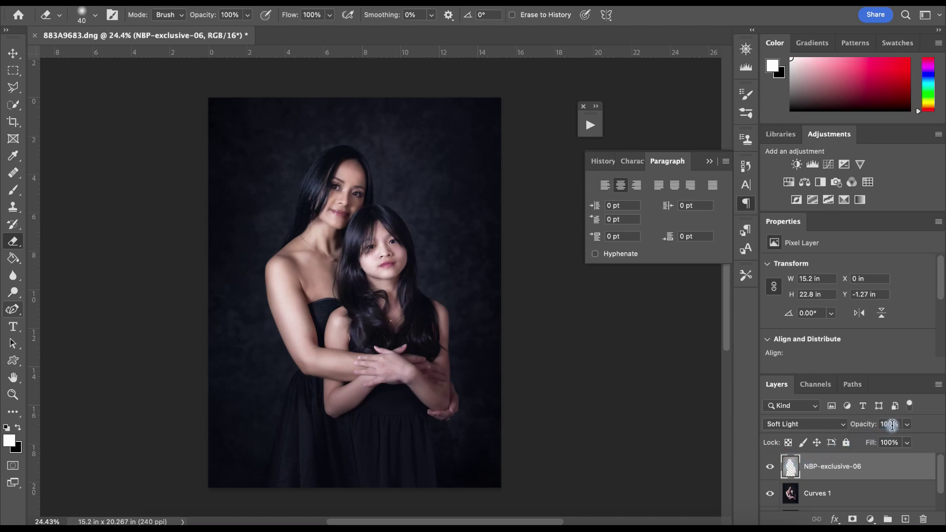
{"action": "left_click", "coordinate": [908, 426]}
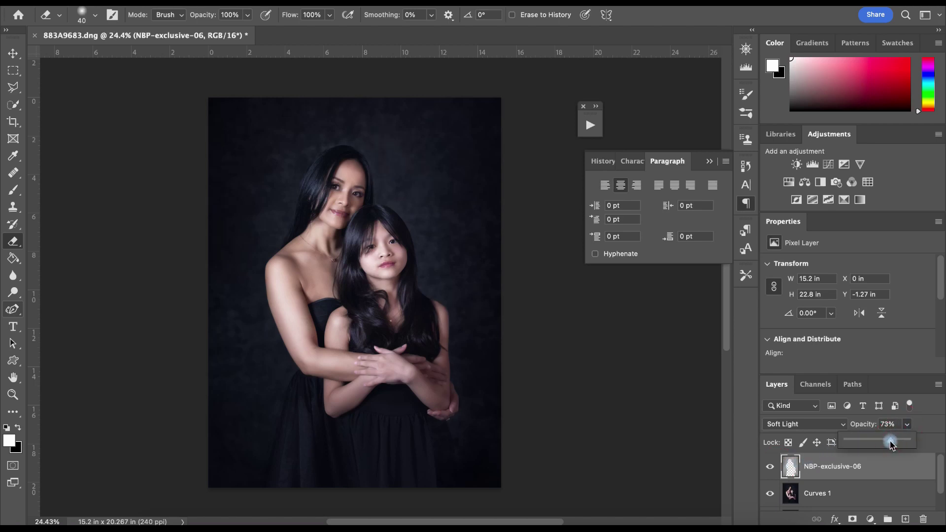
{"action": "left_click", "coordinate": [769, 465]}
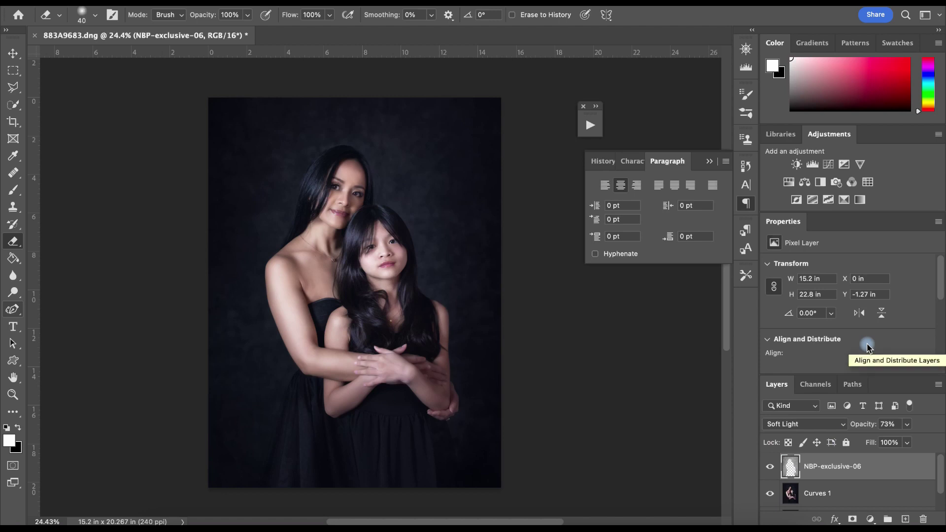
- Save the retouched portrait, check Lightroom Classic, and return to Photoshop
{"action": "key", "text": "super+s"}
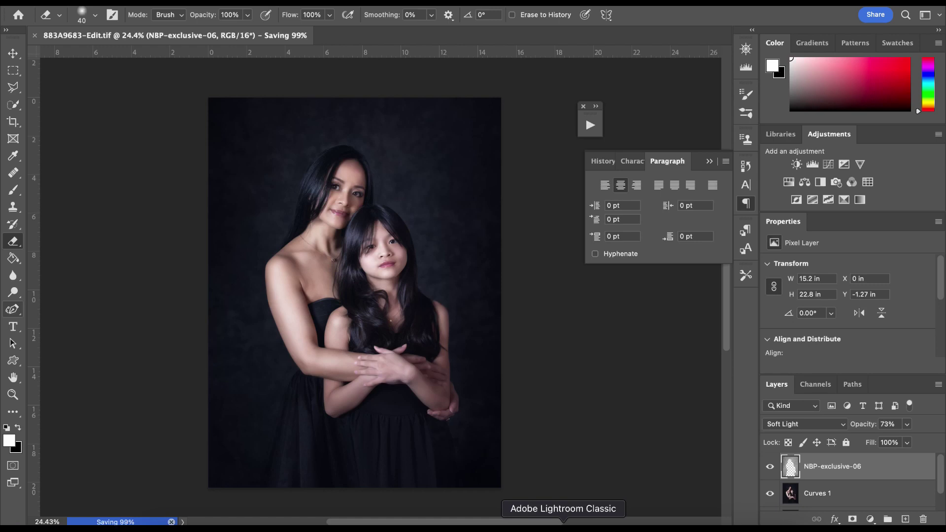
{"action": "left_click", "coordinate": [563, 527]}
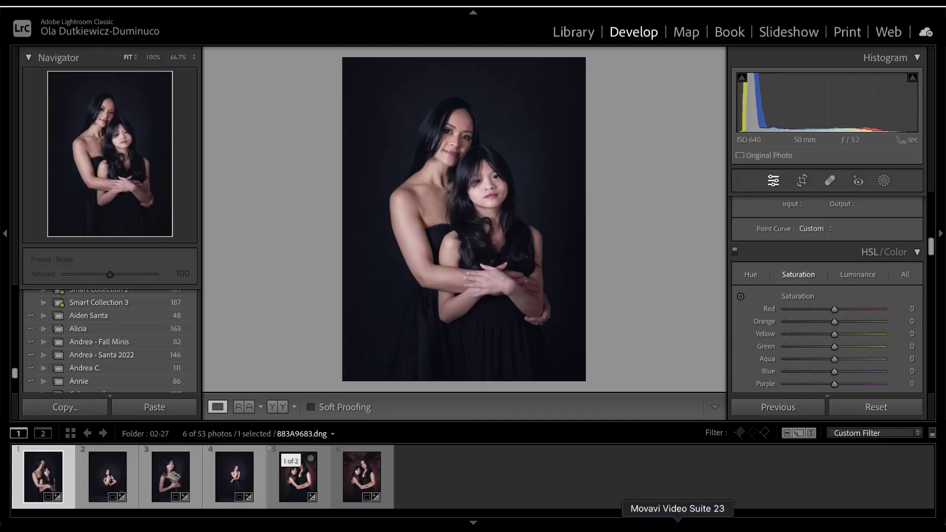
{"action": "left_click", "coordinate": [653, 527]}
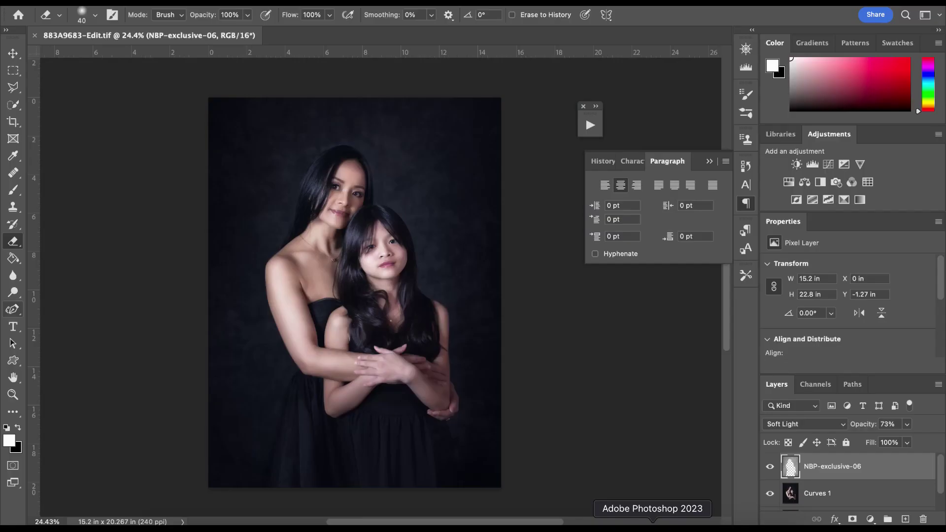
- Expand the collapsed Actions list and play the Painterly Perfection action on the portrait
{"action": "left_click", "coordinate": [596, 108]}
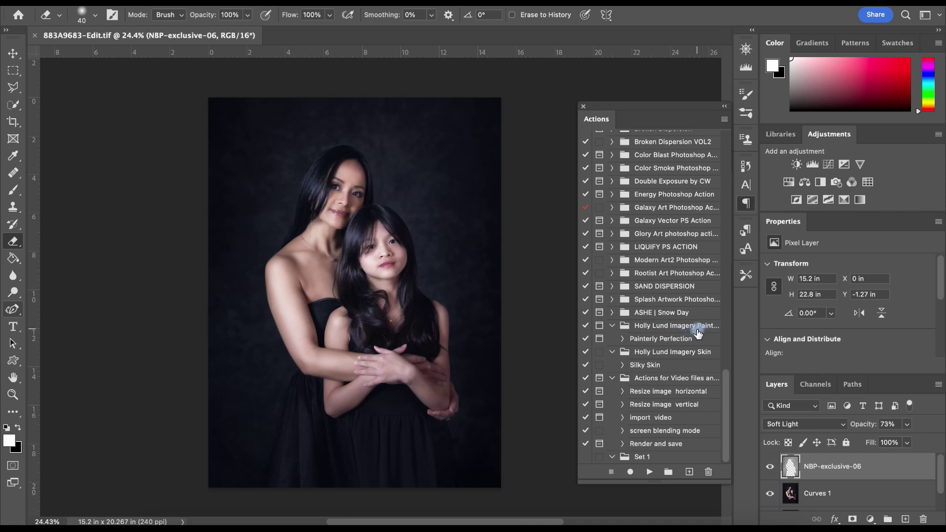
{"action": "left_click", "coordinate": [645, 339]}
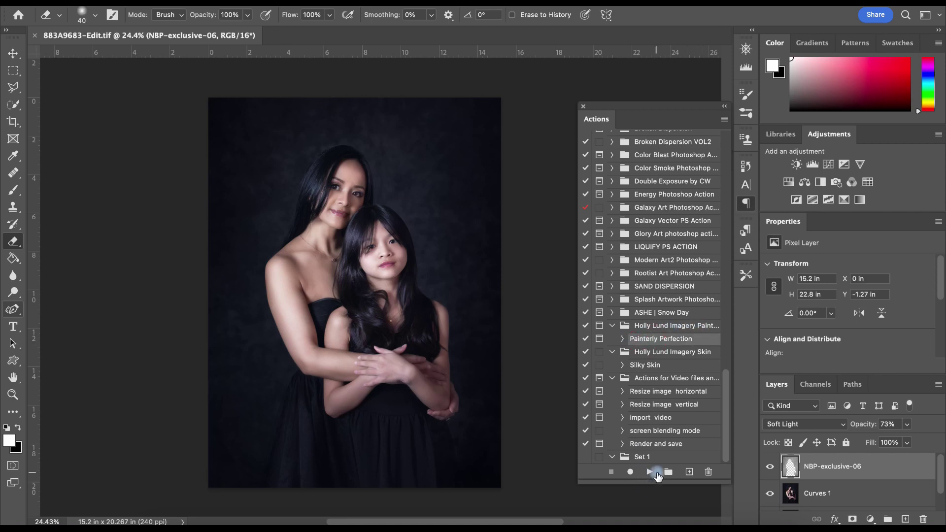
{"action": "left_click", "coordinate": [650, 472]}
- Accept the default layer names and the Curves, Color Balance and Apply Image settings for every prompt of the Painterly Perfection action
{"action": "left_click", "coordinate": [578, 242]}
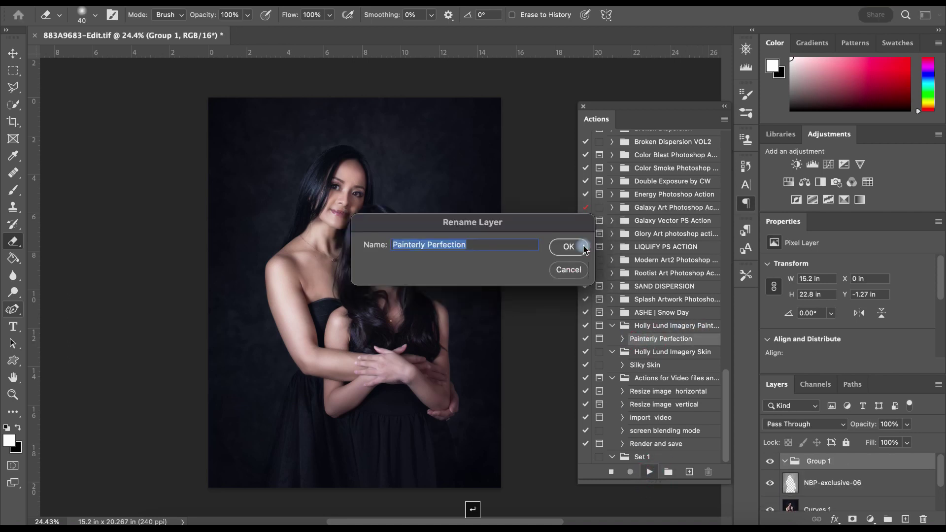
{"action": "key", "text": "Return"}
{"action": "key", "text": "Return"}
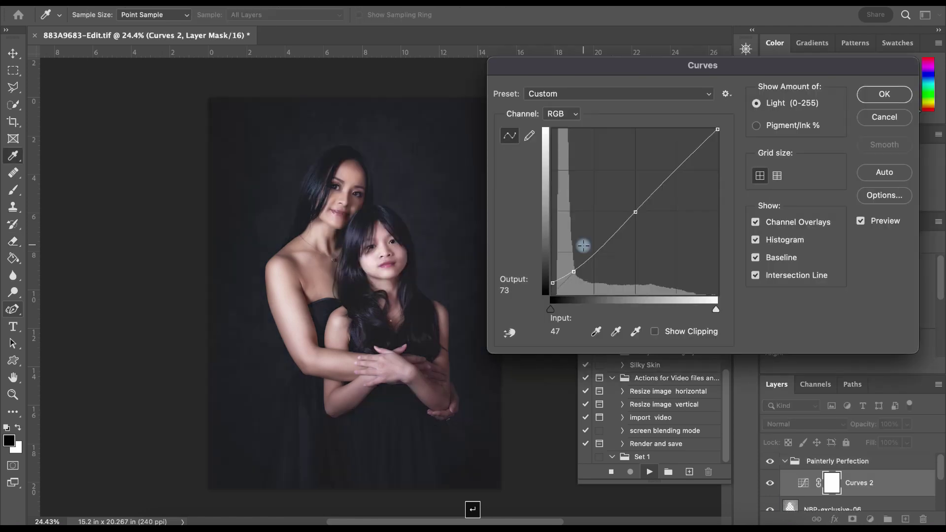
{"action": "key", "text": "Return"}
{"action": "key", "text": "Return"}
{"action": "key", "text": "Return"}
{"action": "key", "text": "Return"}
{"action": "key", "text": "Return"}
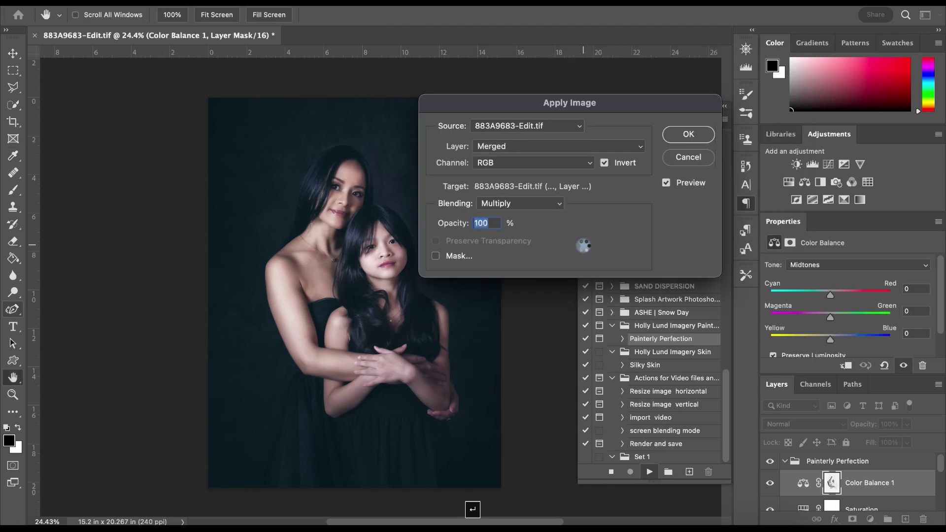
{"action": "key", "text": "Return"}
{"action": "key", "text": "Return"}
{"action": "key", "text": "Return"}
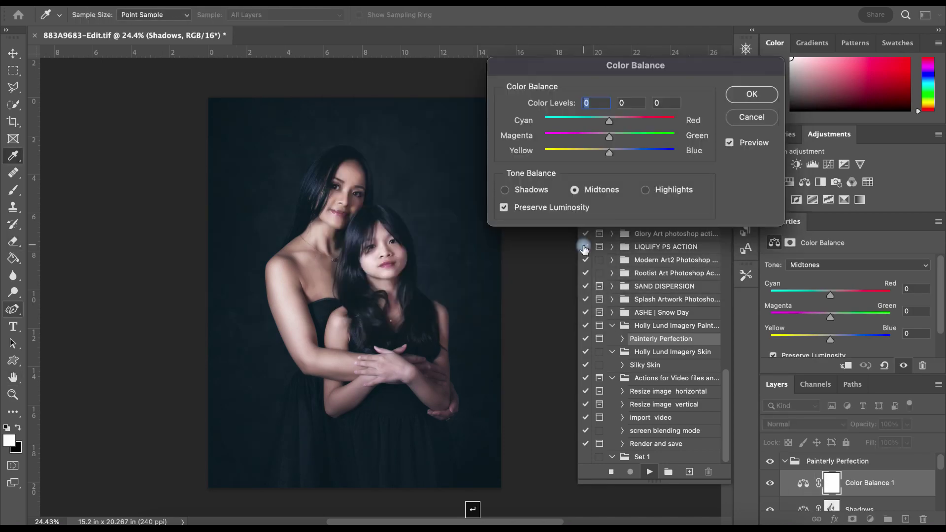
{"action": "key", "text": "Return"}
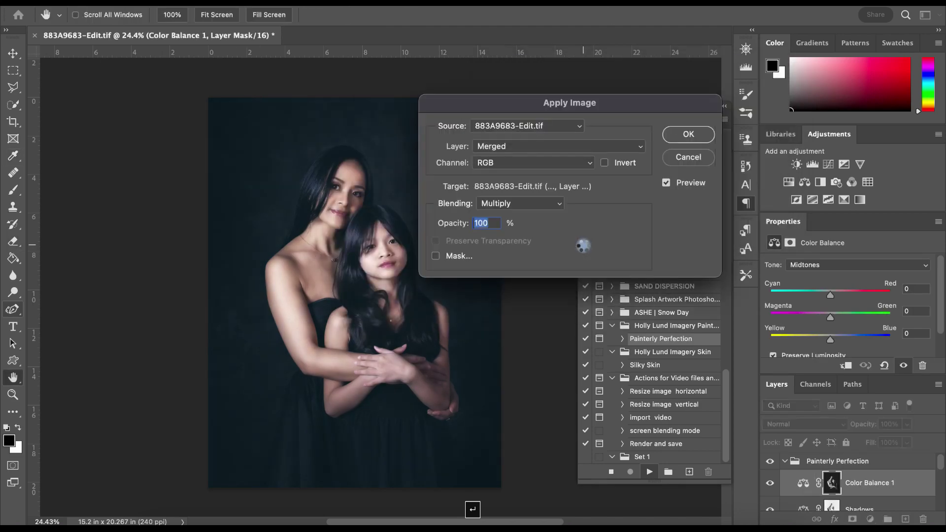
{"action": "key", "text": "Return"}
{"action": "key", "text": "Return"}
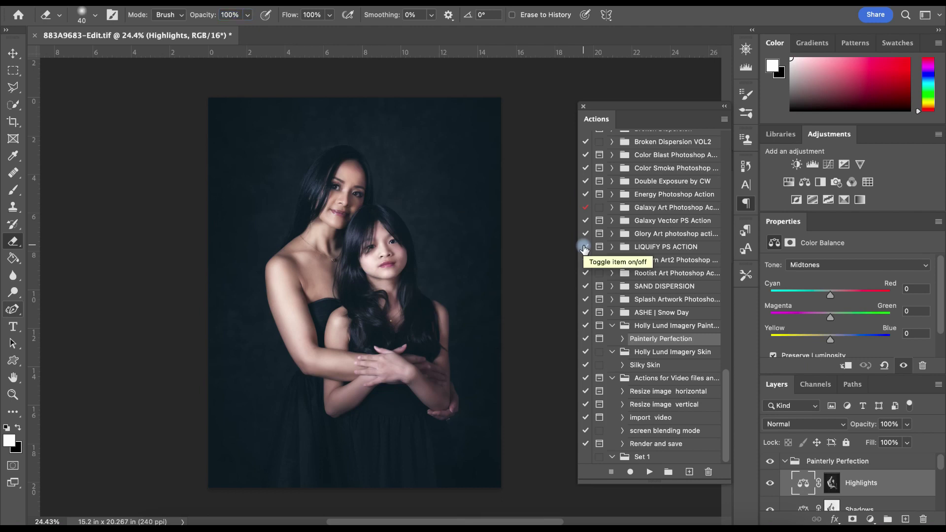
- Check the effect of the Shadows layer, and set the saturation of the Saturation adjustment layer to 0
{"action": "scroll", "coordinate": [774, 480], "scroll_direction": "down", "scroll_amount": 2}
{"action": "left_click", "coordinate": [774, 471]}
{"action": "left_click", "coordinate": [774, 471]}
{"action": "scroll", "coordinate": [821, 474], "scroll_direction": "down", "scroll_amount": 1}
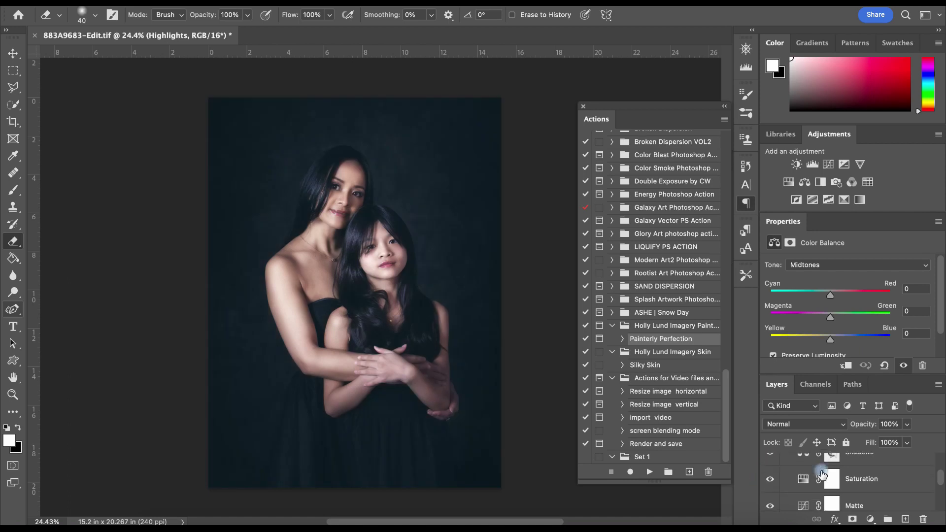
{"action": "left_click", "coordinate": [797, 480]}
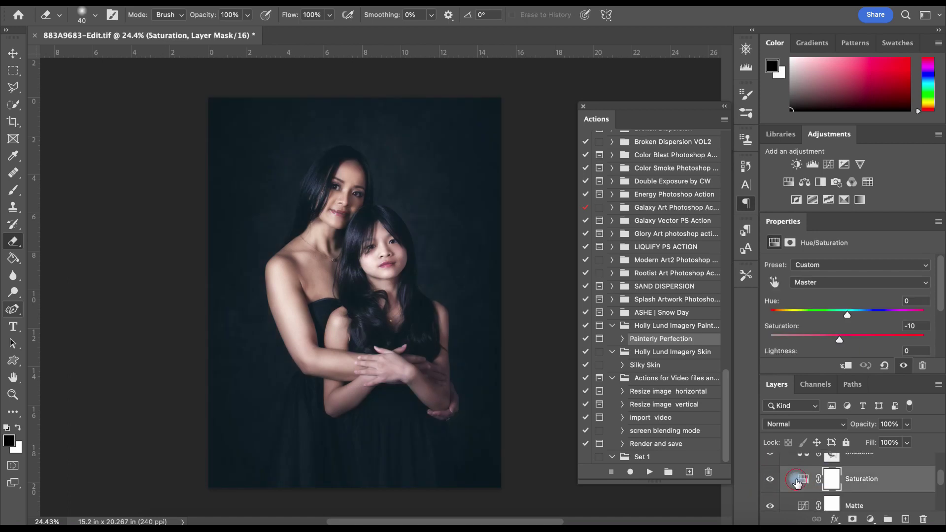
{"action": "left_click", "coordinate": [802, 480]}
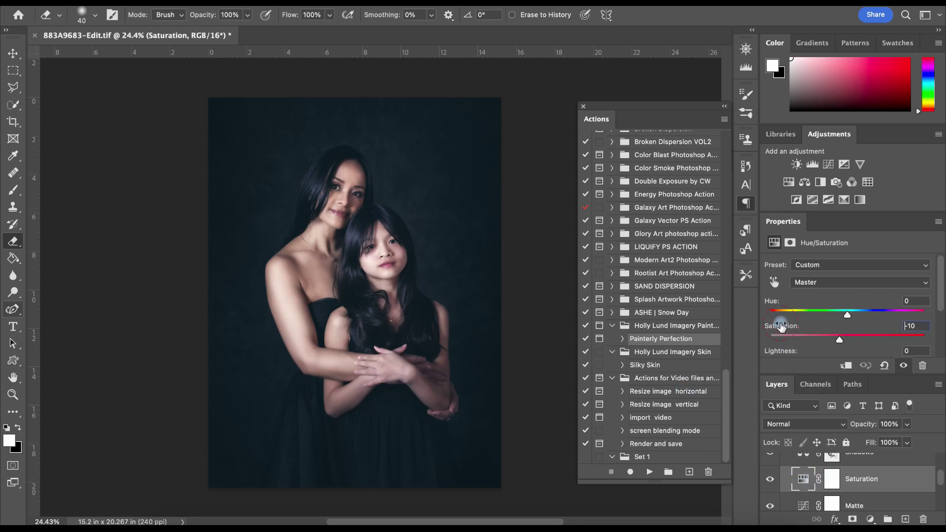
{"action": "scroll", "coordinate": [811, 460], "scroll_direction": "down", "scroll_amount": 5}
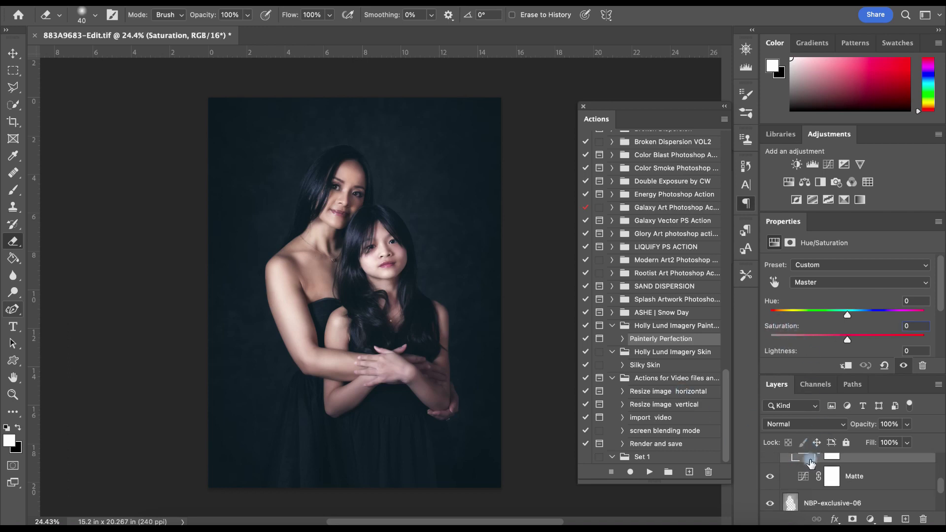
- Compare the portrait with and without the Matte curves layer and reduce that layer's opacity to 80%
{"action": "scroll", "coordinate": [810, 464], "scroll_direction": "up", "scroll_amount": 2}
{"action": "scroll", "coordinate": [808, 474], "scroll_direction": "up", "scroll_amount": 1}
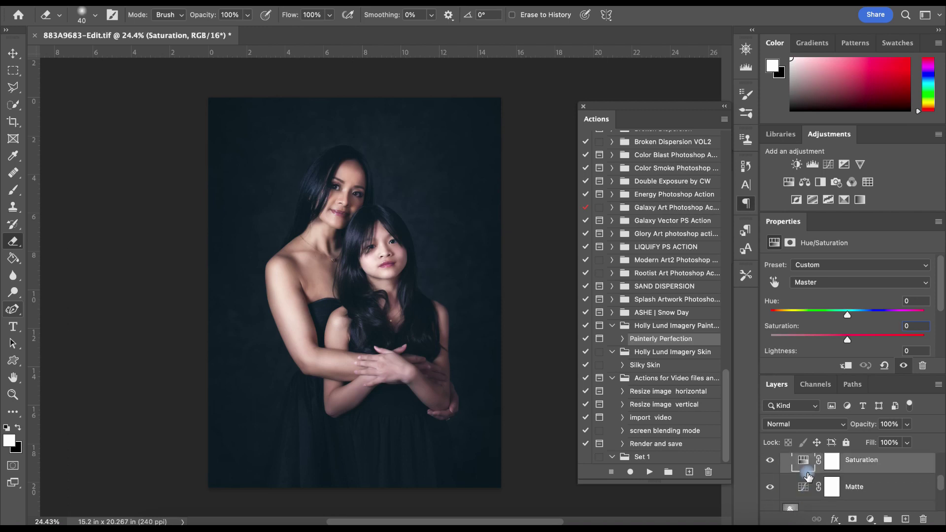
{"action": "left_click", "coordinate": [767, 487]}
{"action": "left_click", "coordinate": [767, 487]}
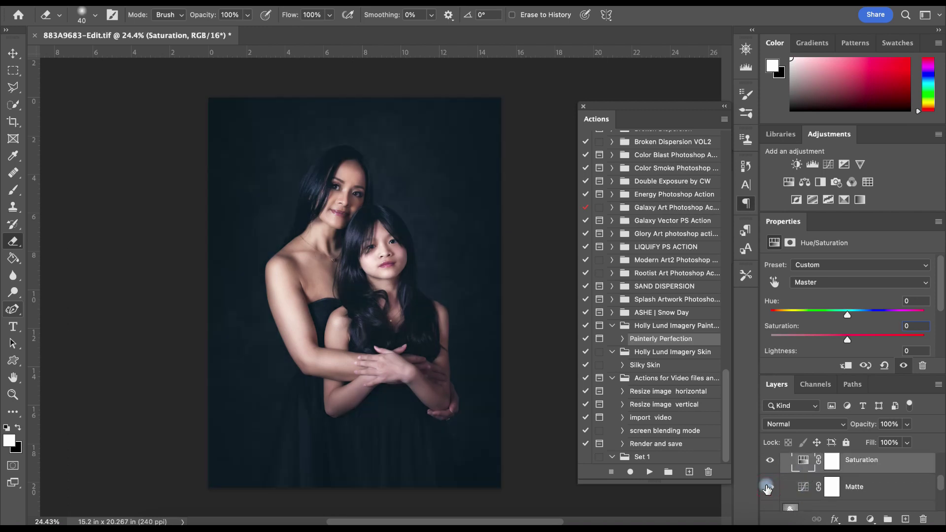
{"action": "left_click", "coordinate": [806, 488]}
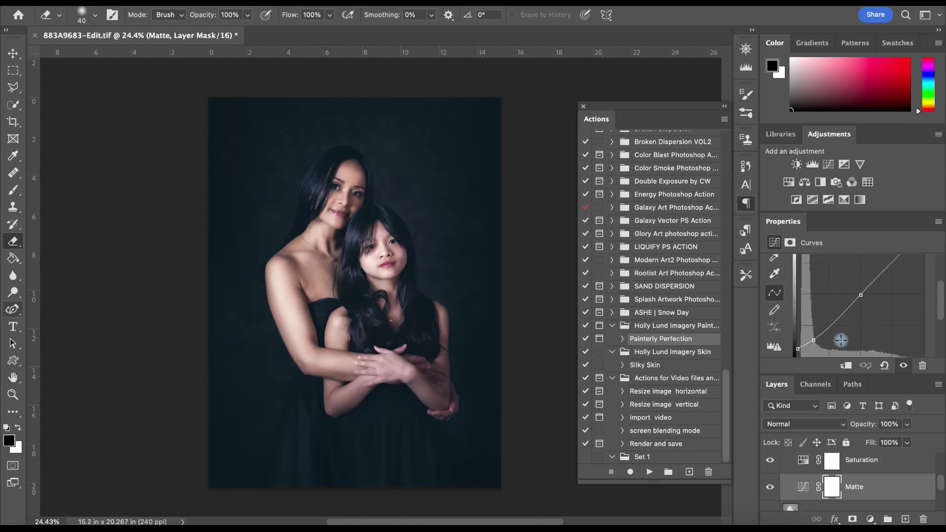
{"action": "scroll", "coordinate": [810, 335], "scroll_direction": "down", "scroll_amount": 1}
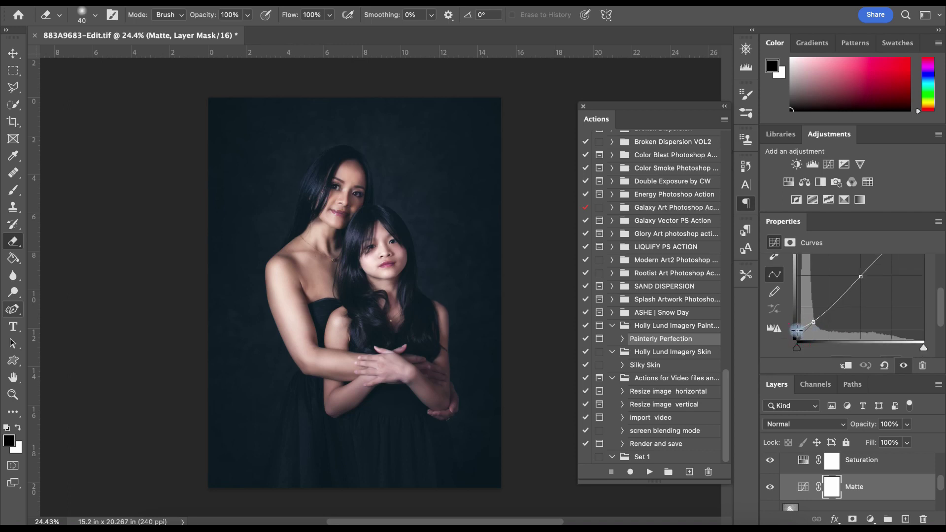
{"action": "left_click", "coordinate": [907, 424]}
{"action": "left_click_drag", "start_coordinate": [911, 439], "coordinate": [908, 442]}
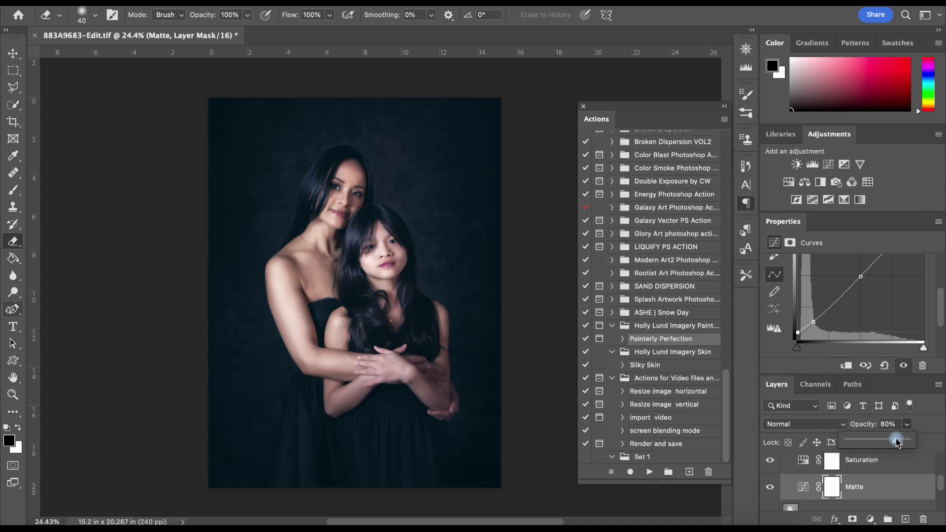
- Reduce the Painterly Perfection group's opacity to 59%, comparing the portrait with and without the group's effect
{"action": "scroll", "coordinate": [820, 463], "scroll_direction": "up", "scroll_amount": 5}
{"action": "left_click", "coordinate": [781, 460]}
{"action": "left_click", "coordinate": [777, 461]}
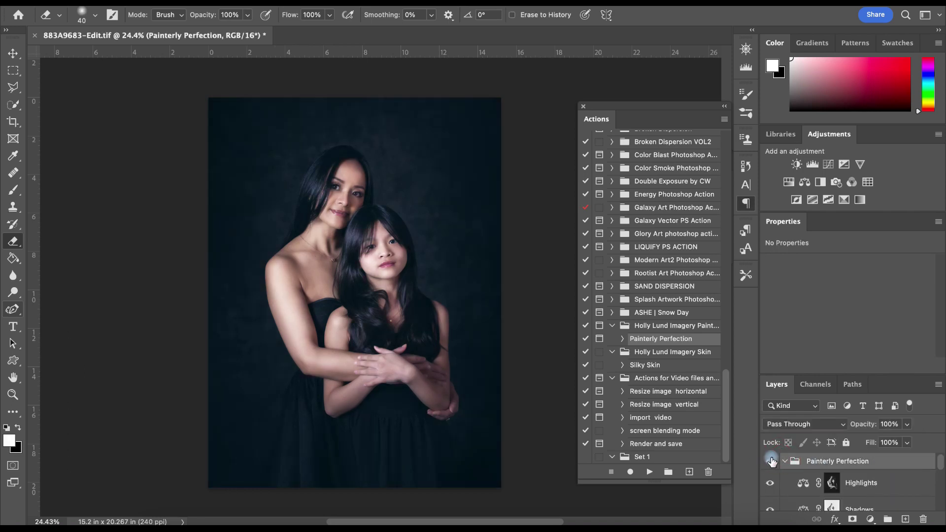
{"action": "left_click", "coordinate": [772, 461]}
{"action": "left_click", "coordinate": [772, 462]}
{"action": "left_click", "coordinate": [907, 424]}
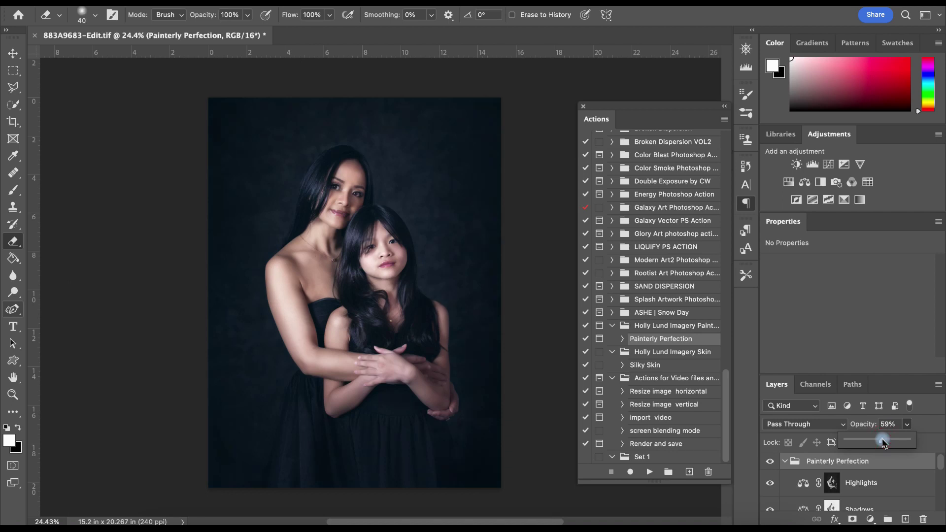
{"action": "left_click", "coordinate": [773, 466]}
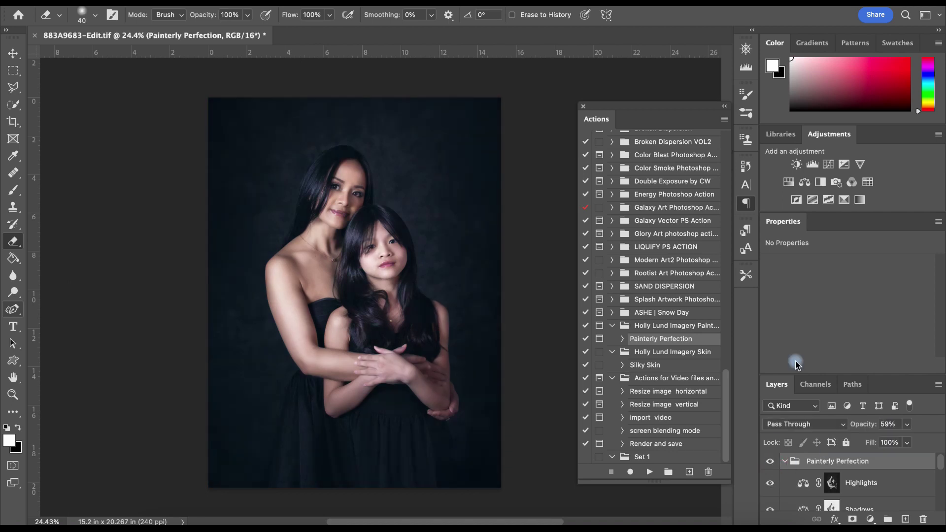
- Save the edited portrait and switch to Lightroom Classic
{"action": "key", "text": "super+s"}
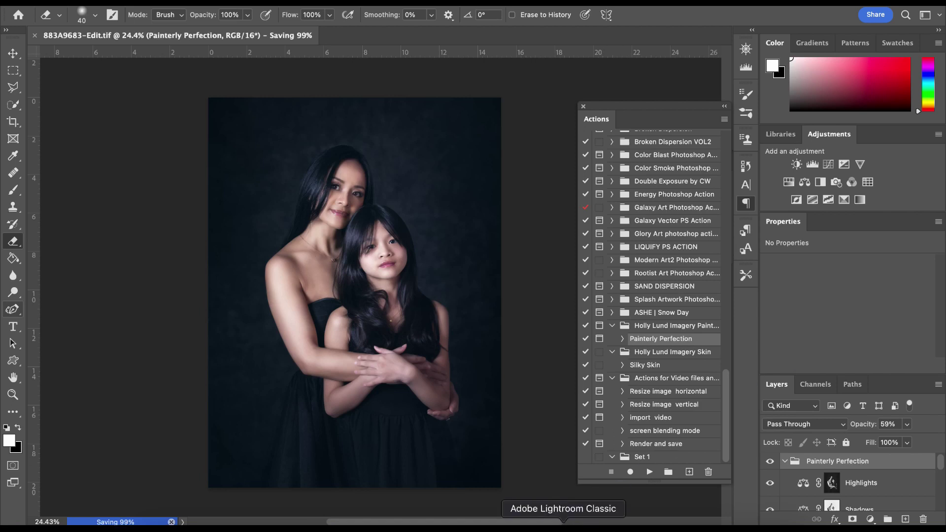
{"action": "left_click", "coordinate": [564, 525]}
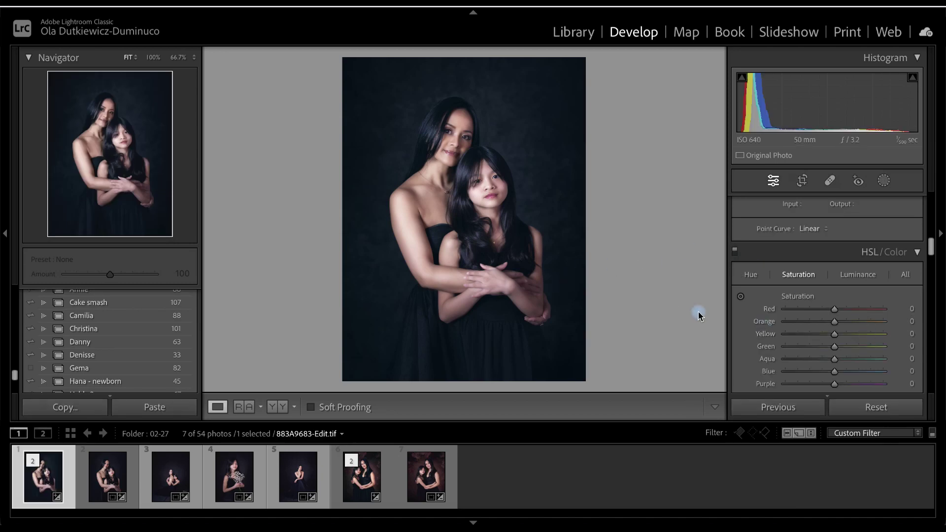
- Compare 883A9683-Edit.tif as the active photo against the original 883A9683.dng as reference, and return to the single-photo view
{"action": "left_click", "coordinate": [244, 407]}
{"action": "left_click", "coordinate": [109, 487]}
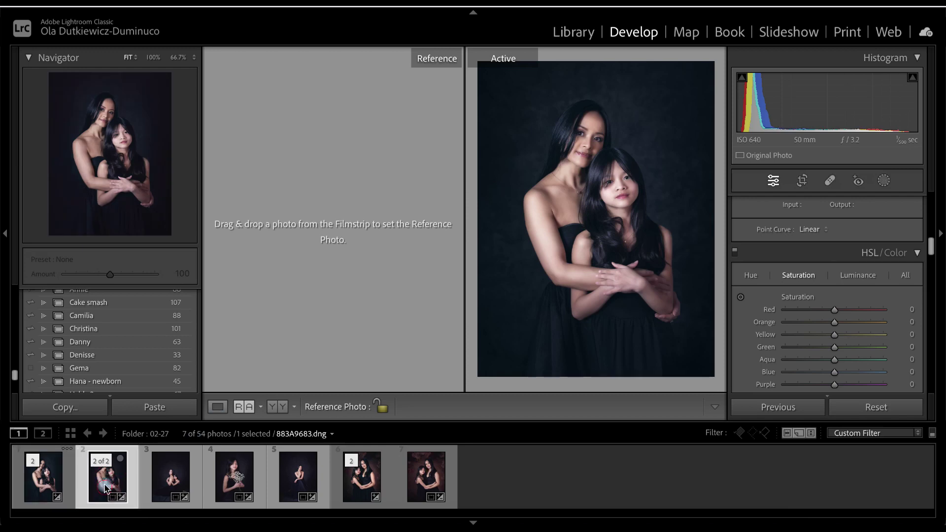
{"action": "left_click_drag", "start_coordinate": [106, 488], "coordinate": [302, 207]}
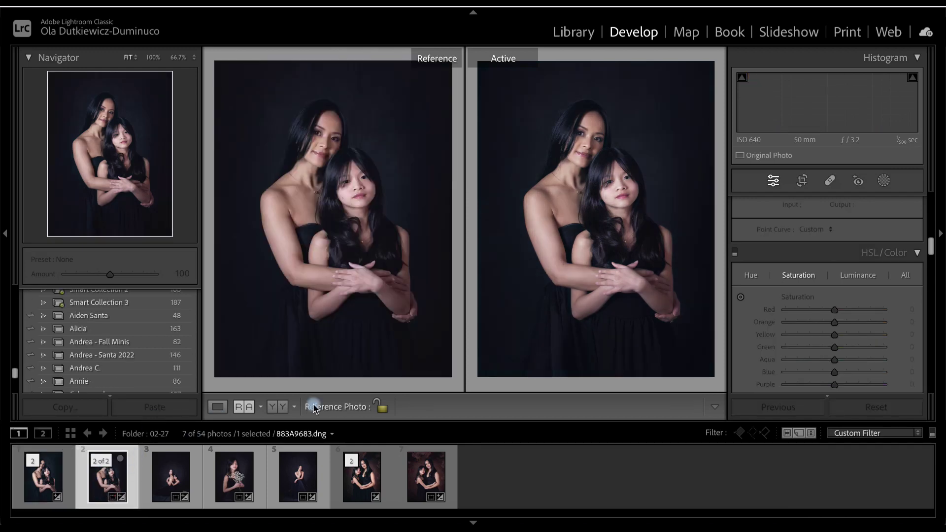
{"action": "left_click_drag", "start_coordinate": [44, 481], "coordinate": [603, 302]}
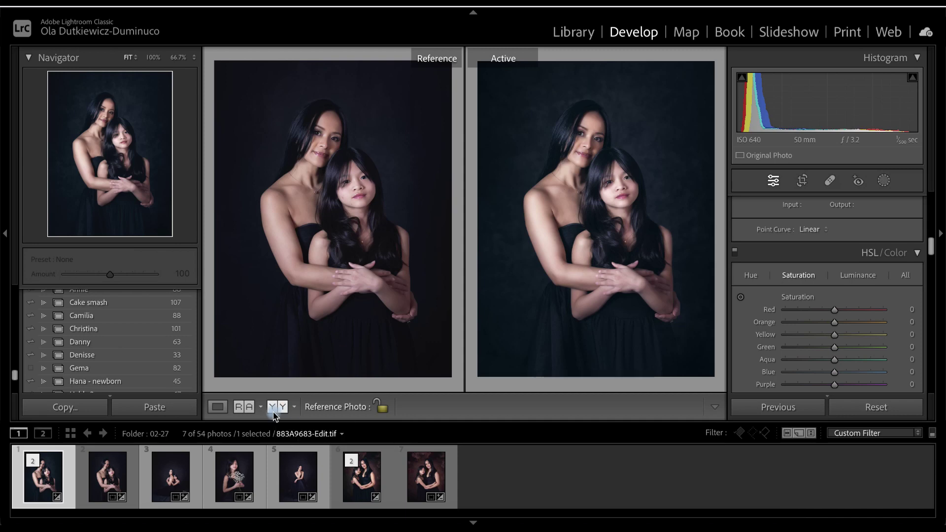
{"action": "left_click", "coordinate": [219, 407]}
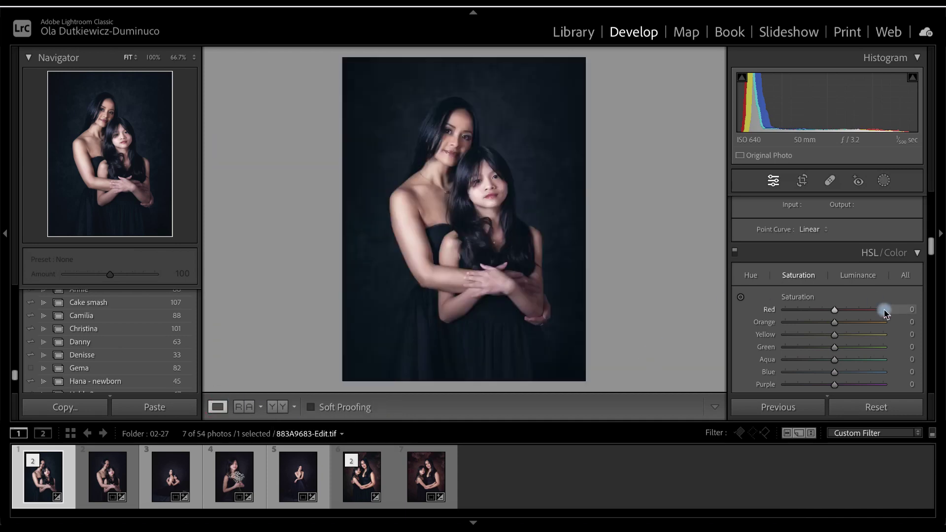
- Set the Contrast of 883A9683-Edit.tif to +9 in the basic tone adjustments
{"action": "scroll", "coordinate": [873, 334], "scroll_direction": "up", "scroll_amount": 3}
{"action": "scroll", "coordinate": [873, 337], "scroll_direction": "up", "scroll_amount": 8}
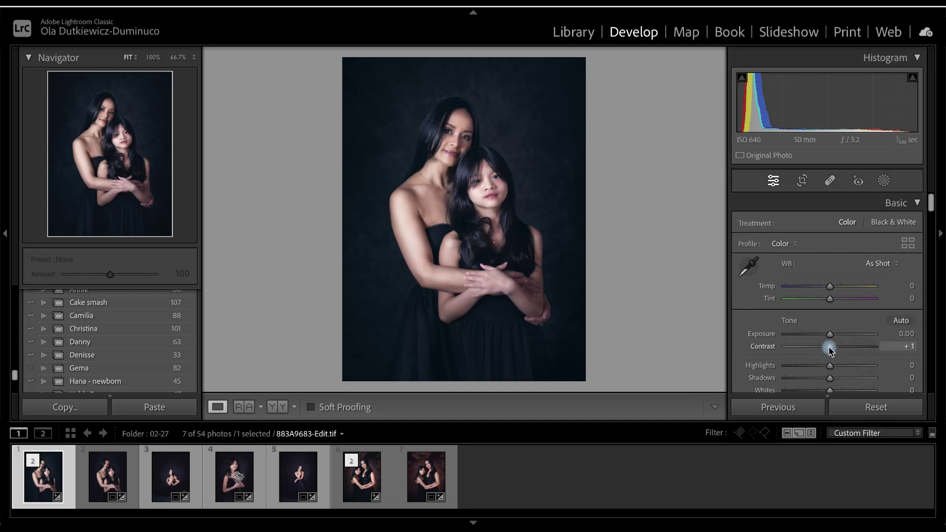
{"action": "left_click_drag", "start_coordinate": [833, 350], "coordinate": [833, 350]}
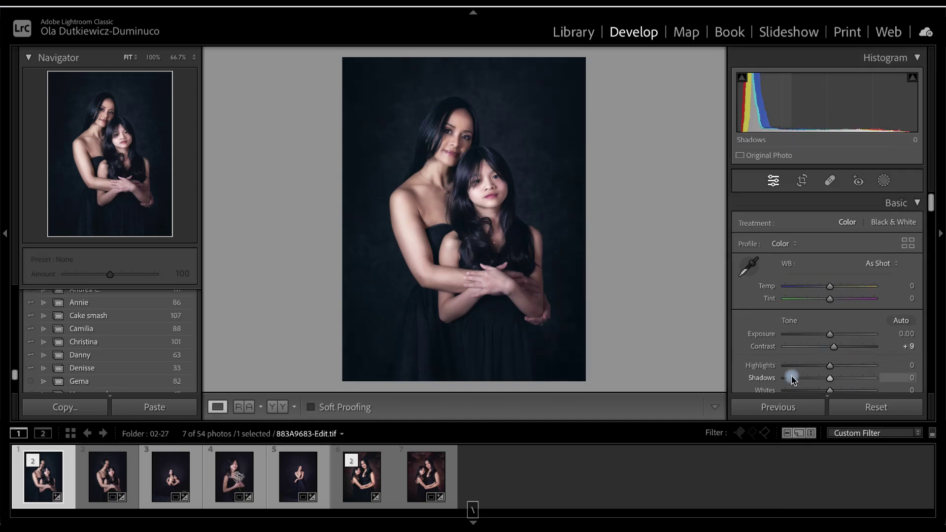
- Raise the blue tone curve's black point to output 6 and compare the photo with and without the curve
{"action": "scroll", "coordinate": [792, 376], "scroll_direction": "down", "scroll_amount": 5}
{"action": "scroll", "coordinate": [792, 377], "scroll_direction": "down", "scroll_amount": 4}
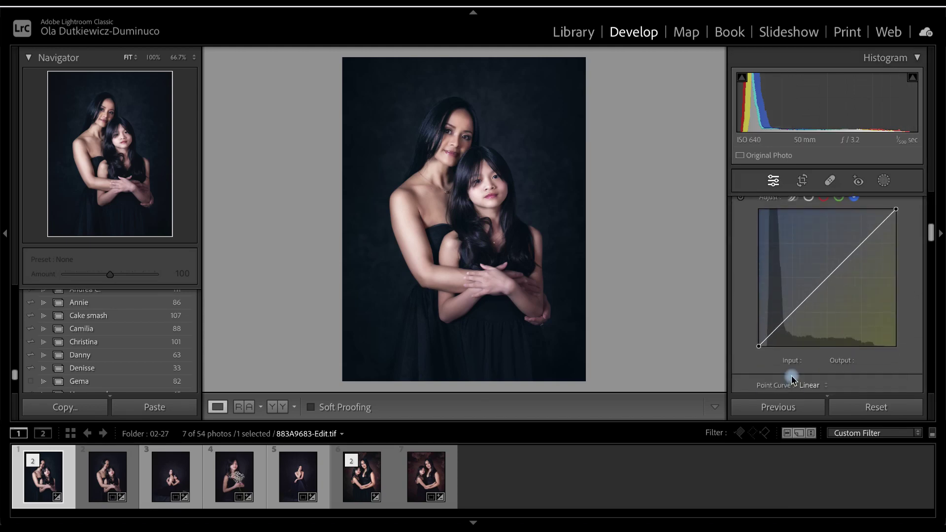
{"action": "left_click", "coordinate": [853, 227]}
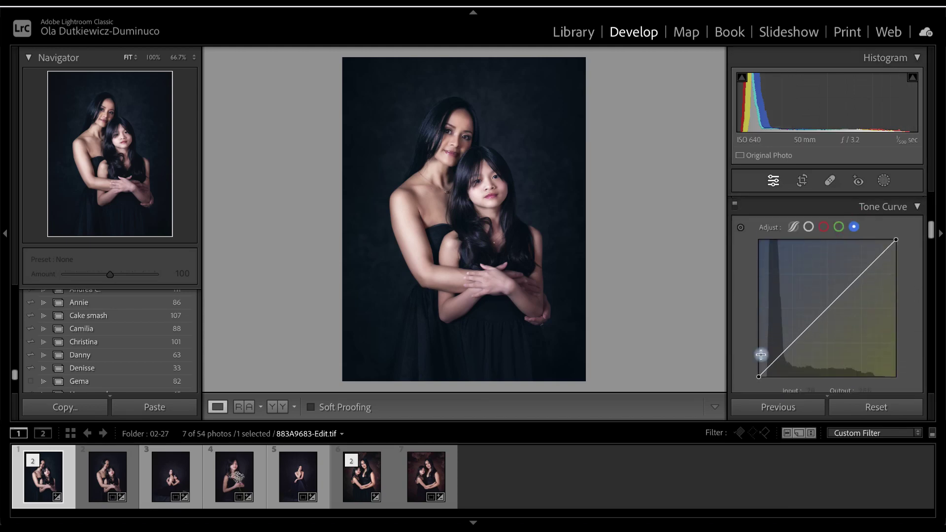
{"action": "left_click_drag", "start_coordinate": [757, 376], "coordinate": [755, 375]}
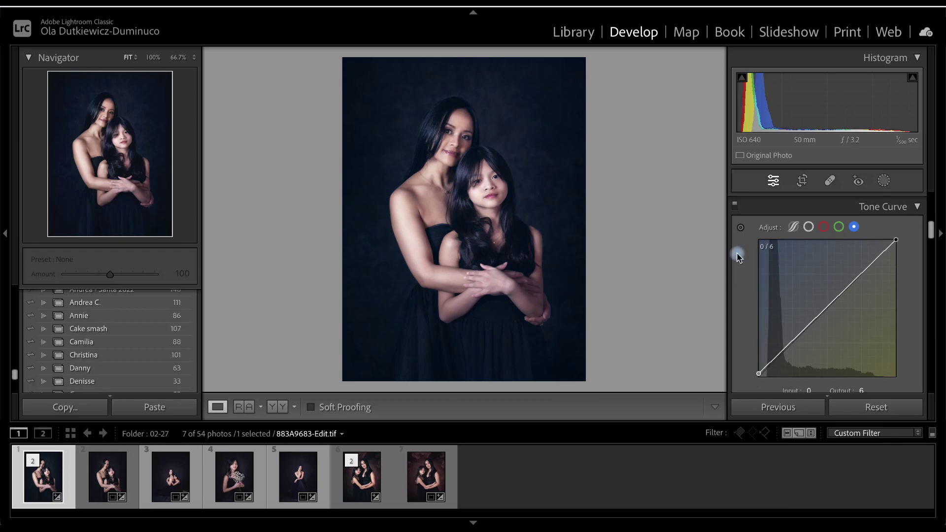
{"action": "left_click", "coordinate": [736, 205]}
{"action": "left_click", "coordinate": [735, 207]}
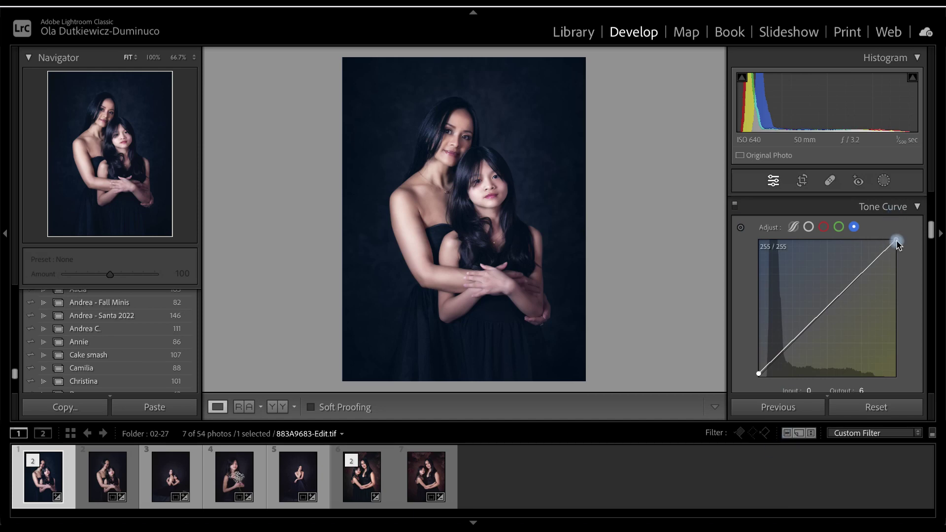
- Lower the blue tone curve's white point to output 249 and compare the photo with and without the curve
{"action": "left_click_drag", "start_coordinate": [896, 241], "coordinate": [898, 245]}
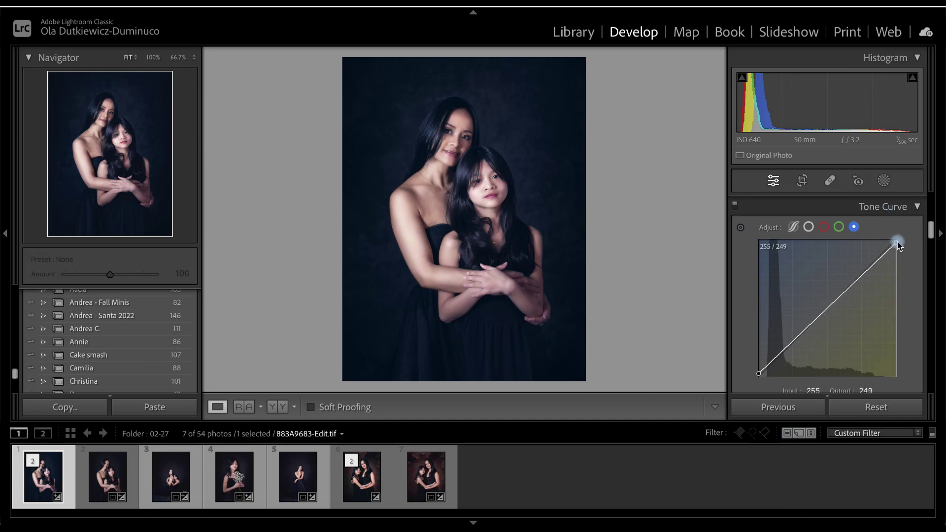
{"action": "left_click", "coordinate": [736, 207]}
{"action": "left_click", "coordinate": [735, 207]}
{"action": "left_click", "coordinate": [735, 207]}
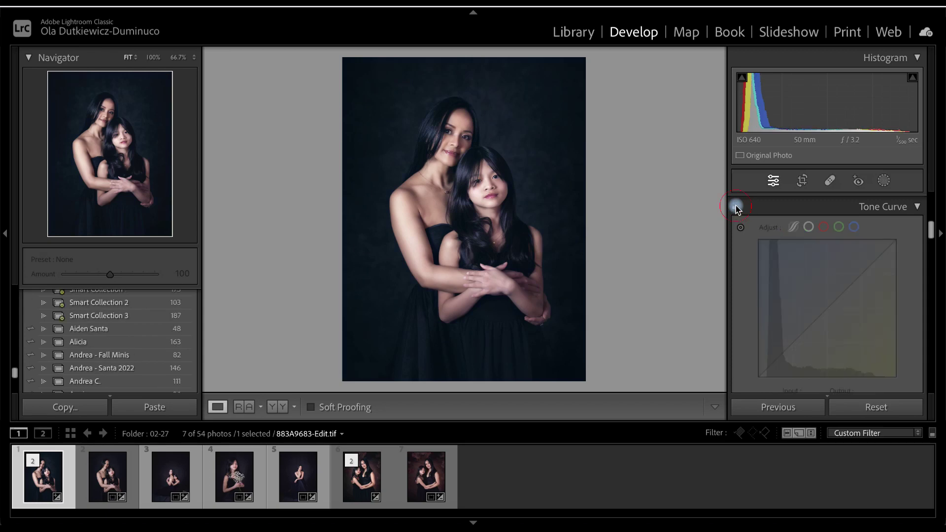
{"action": "left_click", "coordinate": [736, 207]}
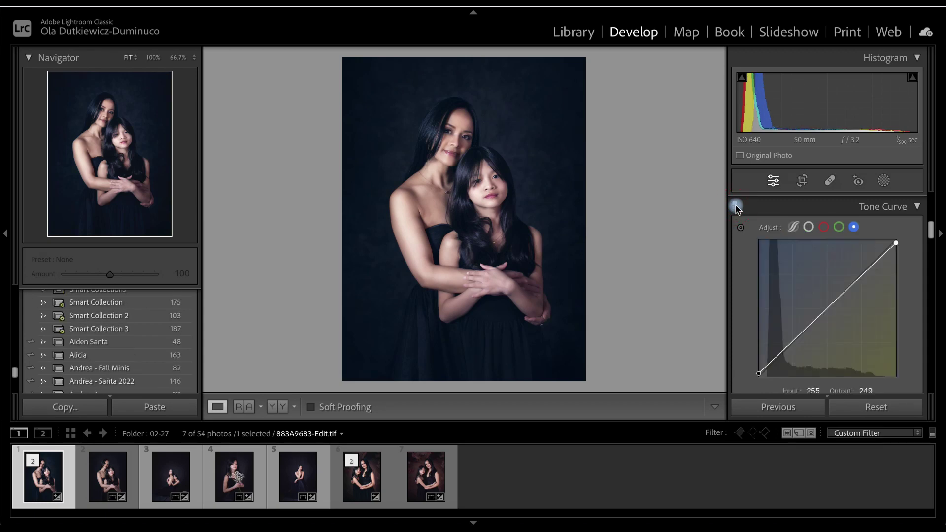
{"action": "left_click", "coordinate": [736, 207]}
{"action": "left_click", "coordinate": [736, 207]}
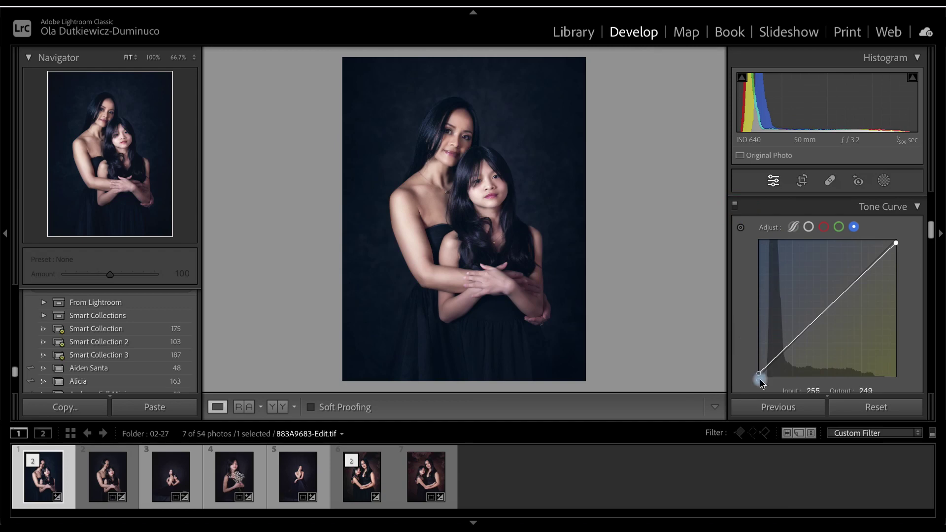
- Reset the blue channel's tone curve to a straight line
{"action": "right_click", "coordinate": [827, 315]}
{"action": "left_click", "coordinate": [835, 321]}
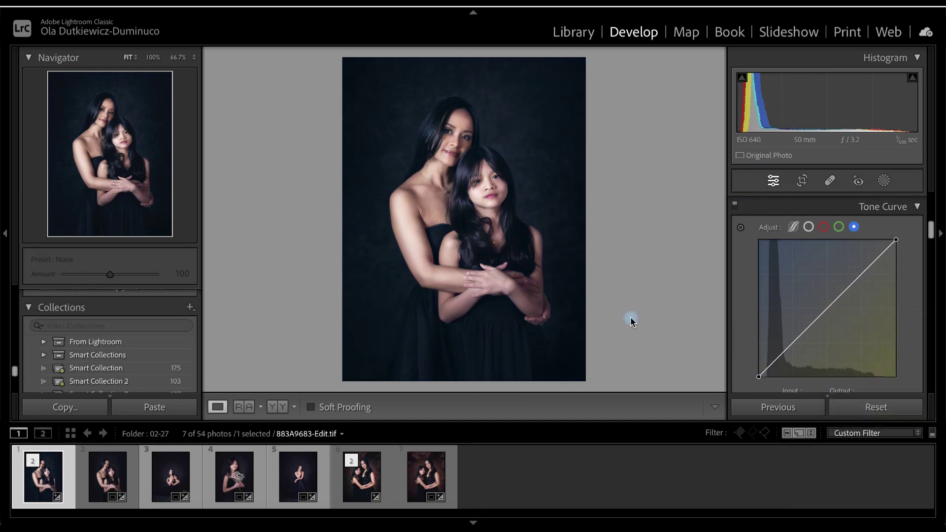
- Select the seated portrait 883A9703.dng and open it for editing in Photoshop
{"action": "left_click", "coordinate": [172, 482]}
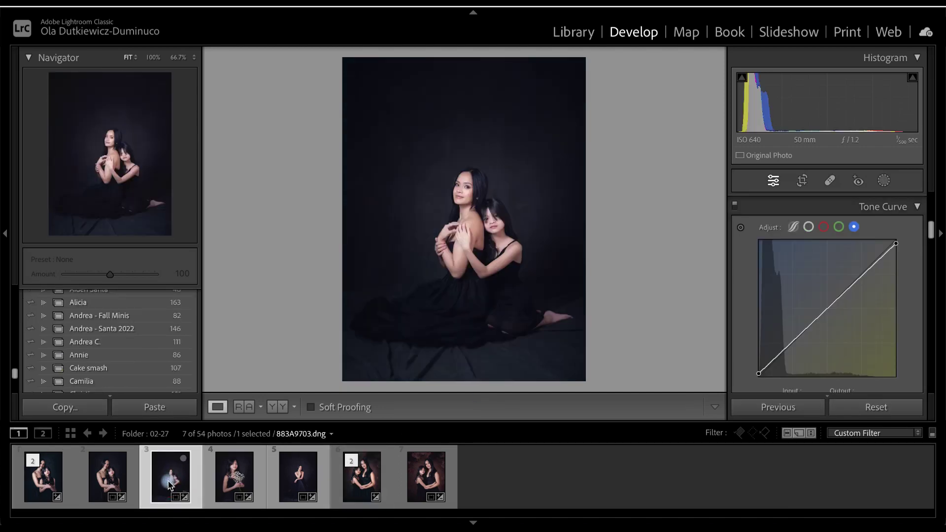
{"action": "right_click", "coordinate": [170, 472]}
{"action": "left_click", "coordinate": [351, 189]}
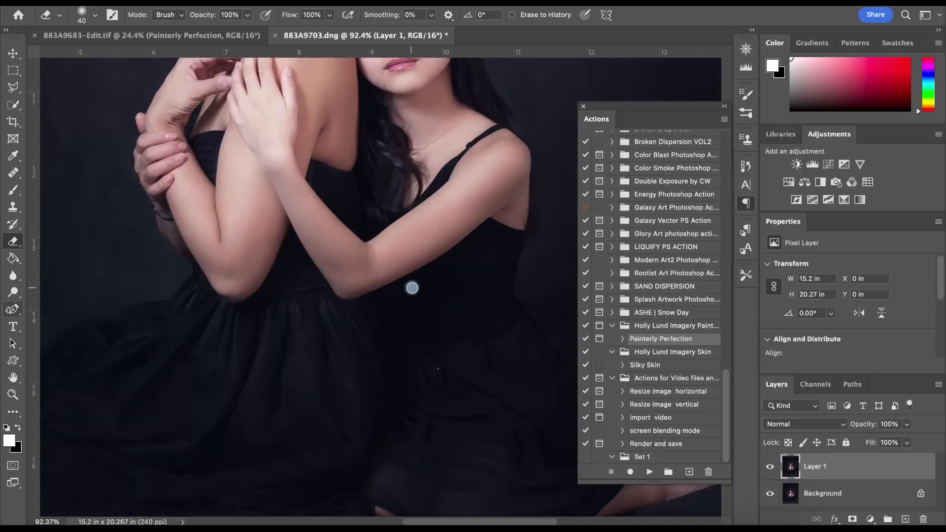
- Heal small skin blemishes on the woman's shoulder and arm on Layer 1 with a 9-pixel Healing Brush
{"action": "scroll", "coordinate": [412, 286], "scroll_direction": "up", "scroll_amount": 3}
{"action": "scroll", "coordinate": [340, 425], "scroll_direction": "down", "scroll_amount": 10}
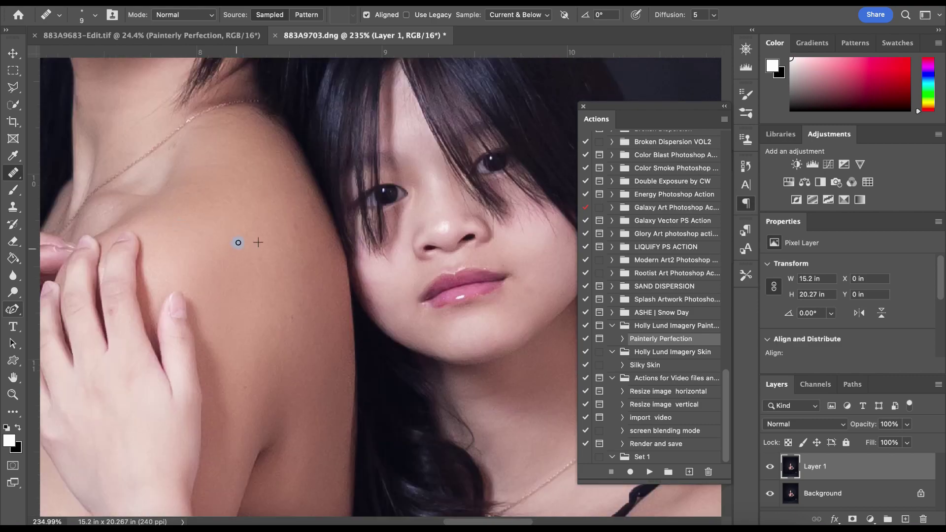
{"action": "scroll", "coordinate": [357, 262], "scroll_direction": "down", "scroll_amount": 10}
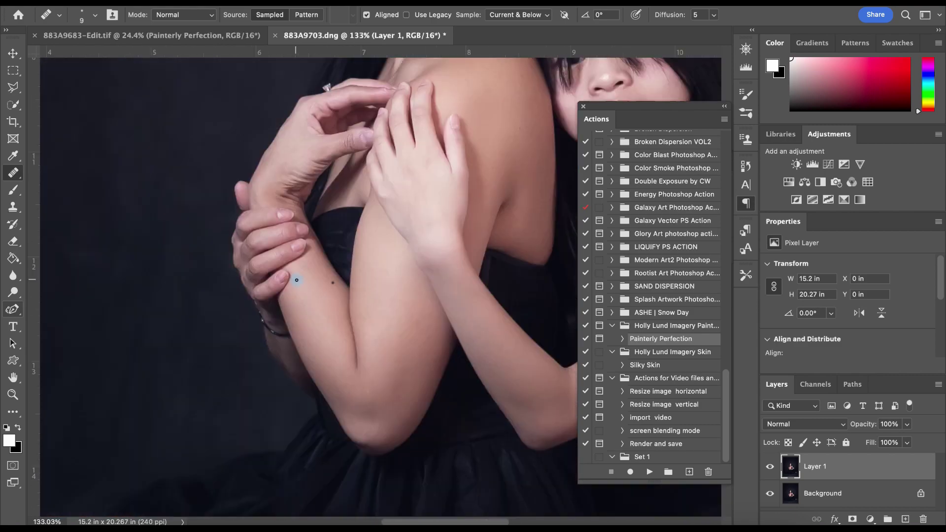
- Run the Skin Frecuency Separation action from the Photo Retouching set on the portrait
{"action": "key", "text": "ctrl+0"}
{"action": "scroll", "coordinate": [641, 377], "scroll_direction": "down", "scroll_amount": 10}
{"action": "left_click", "coordinate": [665, 337]}
{"action": "left_click", "coordinate": [650, 471]}
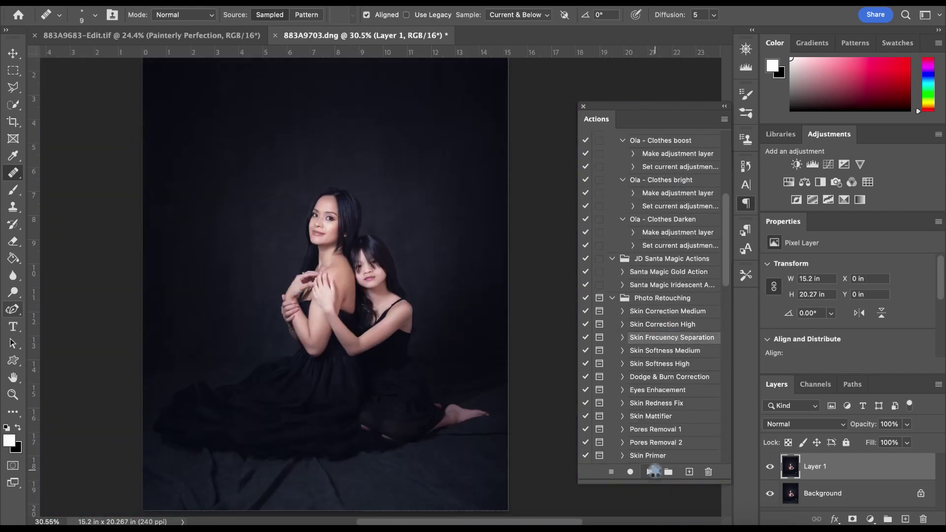
- Paint white with a 125-pixel brush on the Skin Frequency Separation mask over the faces and skin of both subjects
{"action": "scroll", "coordinate": [320, 328], "scroll_direction": "up", "scroll_amount": 5}
{"action": "left_click_drag", "start_coordinate": [320, 328], "coordinate": [334, 387]}
{"action": "key", "text": "x"}
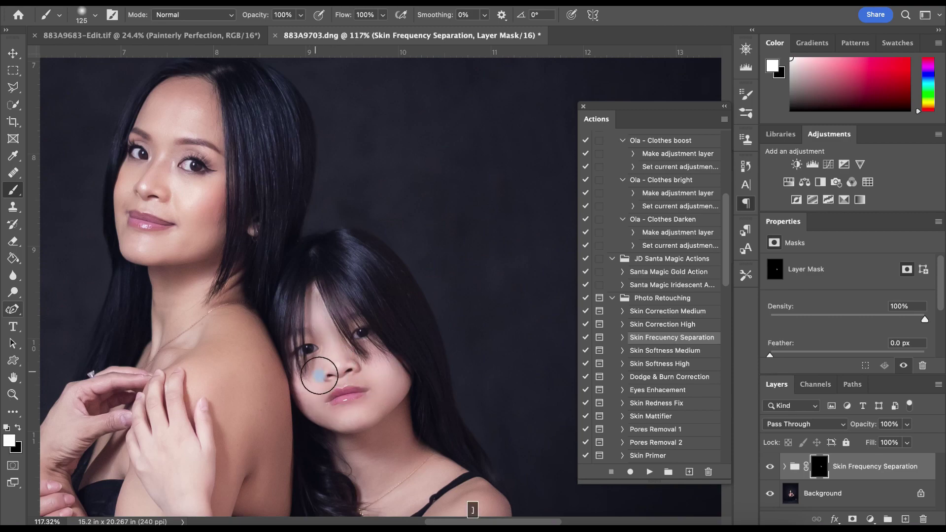
{"action": "scroll", "coordinate": [313, 372], "scroll_direction": "down", "scroll_amount": 4}
{"action": "key", "text": "bracketright"}
{"action": "scroll", "coordinate": [363, 218], "scroll_direction": "up", "scroll_amount": 6}
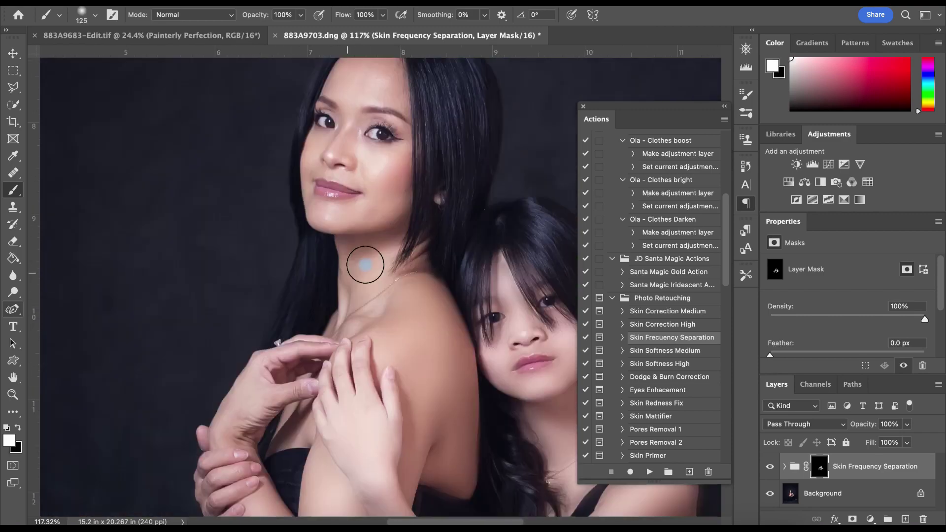
- Restore the woman's necklace by painting the smoothing mask black with a 50-pixel brush, and flatten the image
{"action": "scroll", "coordinate": [313, 279], "scroll_direction": "up", "scroll_amount": 3}
{"action": "key", "text": "bracketleft"}
{"action": "key", "text": "bracketleft"}
{"action": "key", "text": "bracketleft"}
{"action": "key", "text": "bracketleft"}
{"action": "key", "text": "bracketleft"}
{"action": "key", "text": "bracketleft"}
{"action": "key", "text": "x"}
{"action": "scroll", "coordinate": [263, 187], "scroll_direction": "up", "scroll_amount": 3}
{"action": "scroll", "coordinate": [342, 176], "scroll_direction": "down", "scroll_amount": 10}
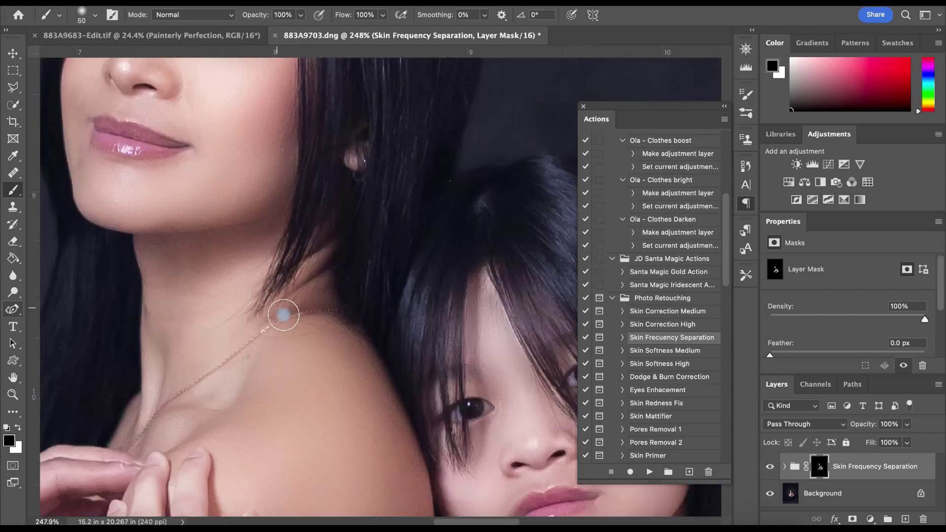
{"action": "scroll", "coordinate": [357, 230], "scroll_direction": "down", "scroll_amount": 6}
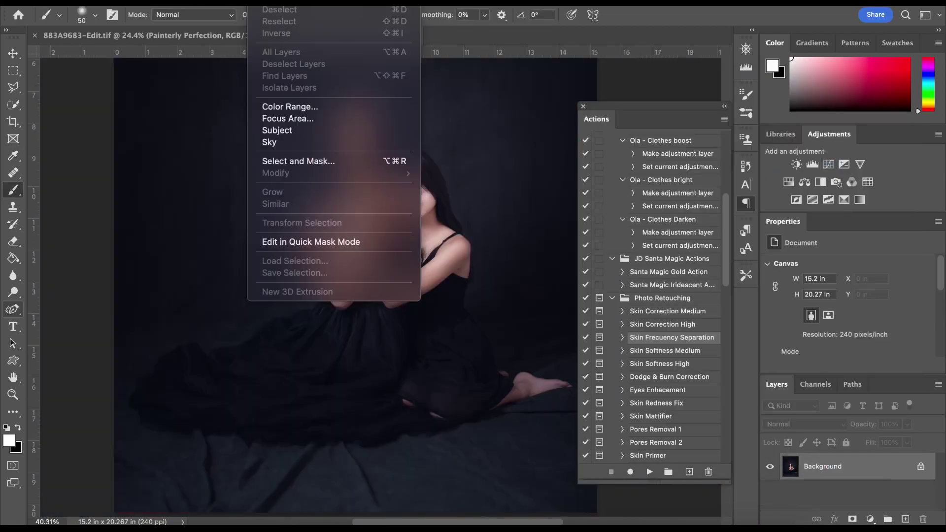
- Select the highlights with Color Range at 79% fuzziness and add a brightening Curves layer masked to that selection
{"action": "left_click", "coordinate": [290, 107]}
{"action": "left_click_drag", "start_coordinate": [691, 153], "coordinate": [750, 152]}
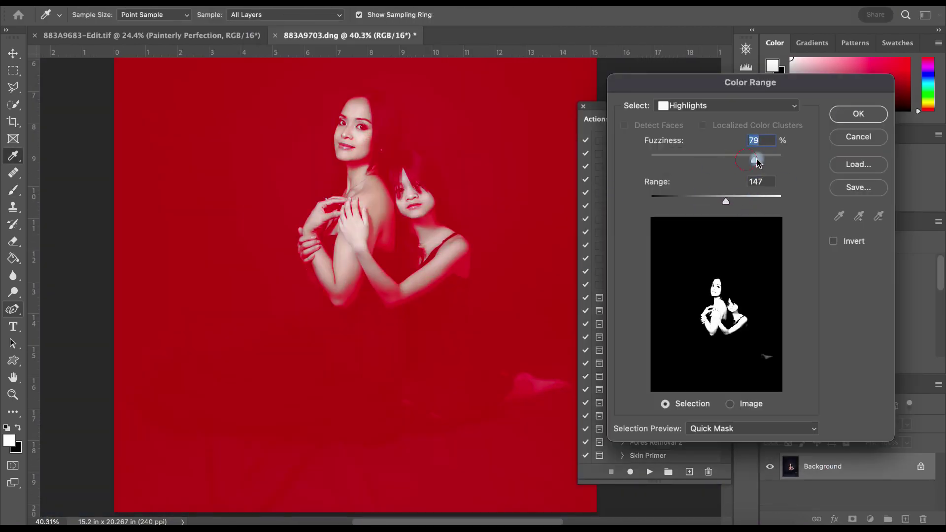
{"action": "left_click", "coordinate": [856, 112]}
{"action": "left_click", "coordinate": [828, 164]}
- Set the mask brush to 150 pixels, 58% opacity and 61% flow, and paint the dress into the Curves 1 mask
{"action": "key", "text": "bracketright"}
{"action": "key", "text": "bracketright"}
{"action": "key", "text": "bracketright"}
{"action": "key", "text": "bracketright"}
{"action": "key", "text": "bracketright"}
{"action": "key", "text": "bracketright"}
{"action": "key", "text": "bracketright"}
{"action": "left_click", "coordinate": [301, 15]}
{"action": "left_click_drag", "start_coordinate": [259, 31], "coordinate": [273, 31]}
{"action": "left_click", "coordinate": [383, 15]}
{"action": "left_click_drag", "start_coordinate": [382, 31], "coordinate": [358, 30]}
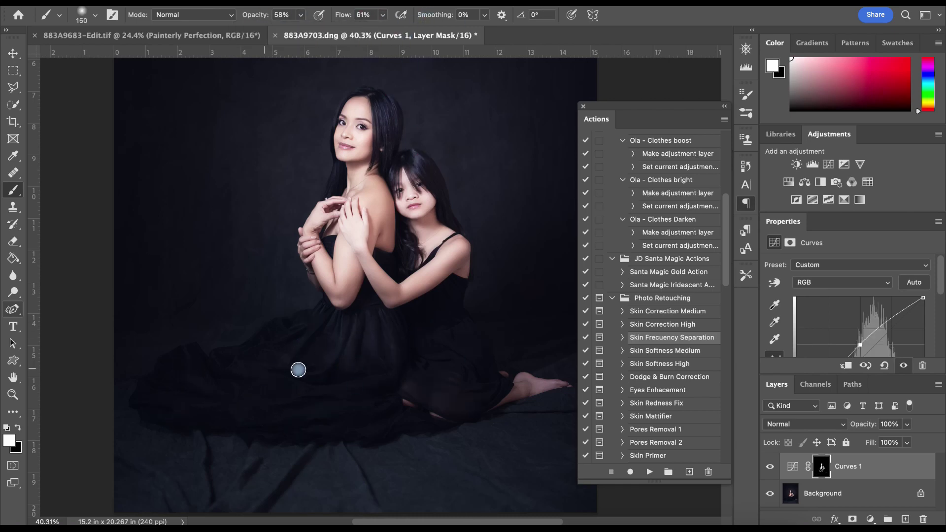
- Reduce the brush to 30 pixels and paint black on the Curves 1 mask to tone down the brightening on facial details
{"action": "key", "text": "bracketleft"}
{"action": "key", "text": "bracketleft"}
{"action": "key", "text": "bracketleft"}
{"action": "key", "text": "bracketleft"}
{"action": "key", "text": "bracketleft"}
{"action": "key", "text": "bracketleft"}
{"action": "key", "text": "bracketleft"}
{"action": "key", "text": "bracketleft"}
{"action": "key", "text": "bracketleft"}
{"action": "key", "text": "bracketleft"}
{"action": "key", "text": "bracketleft"}
{"action": "key", "text": "x"}
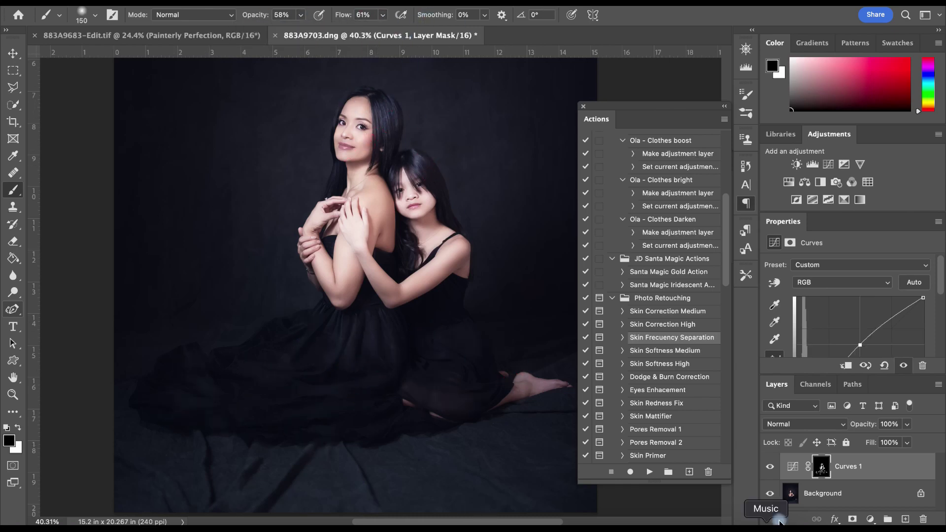
{"action": "scroll", "coordinate": [355, 152], "scroll_direction": "up", "scroll_amount": 3}
{"action": "mouse_move", "coordinate": [312, 274]}
{"action": "left_mouse_down"}
{"action": "mouse_move", "coordinate": [302, 333]}
{"action": "mouse_move", "coordinate": [320, 345]}
{"action": "left_mouse_up"}
{"action": "scroll", "coordinate": [325, 343], "scroll_direction": "down", "scroll_amount": 3}
{"action": "scroll", "coordinate": [325, 343], "scroll_direction": "right", "scroll_amount": 2}
- Refine the Curves 1 mask with a 70-pixel white brush and reduce the layer's opacity to 68%
{"action": "key", "text": "x"}
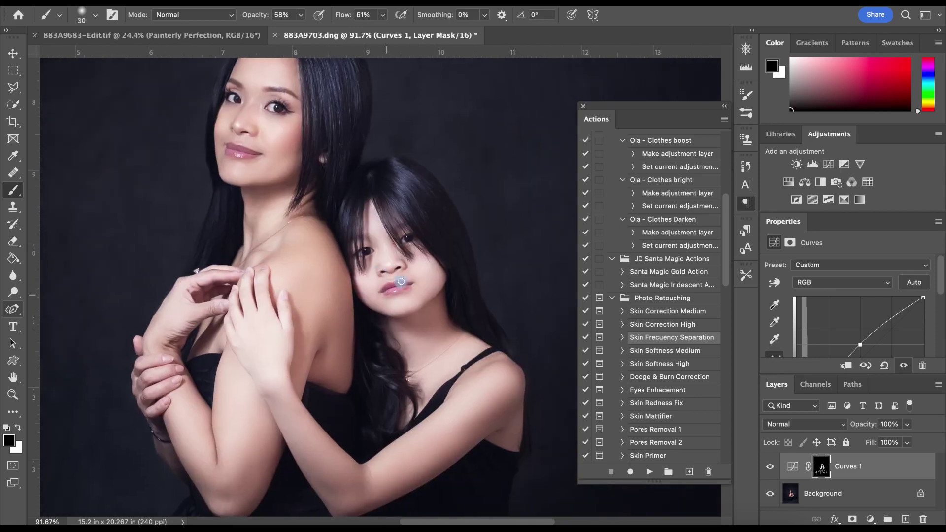
{"action": "key", "text": "bracketright"}
{"action": "key", "text": "bracketright"}
{"action": "key", "text": "bracketright"}
{"action": "key", "text": "bracketright"}
{"action": "scroll", "coordinate": [441, 310], "scroll_direction": "down", "scroll_amount": 3}
{"action": "scroll", "coordinate": [441, 310], "scroll_direction": "down", "scroll_amount": 2}
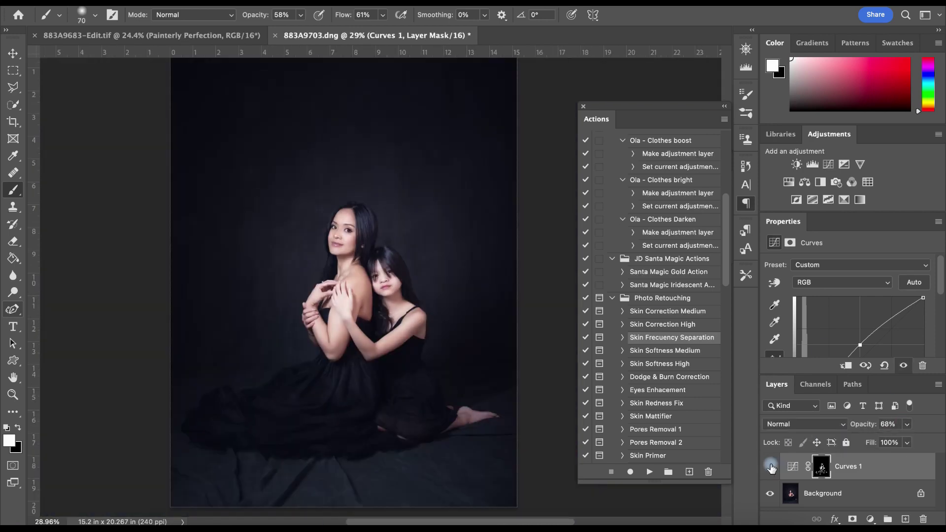
- Apply the Painterly Perfection action and heal the floor backdrop below the dress on the Background layer with a 175-pixel brush
{"action": "key", "text": "F2"}
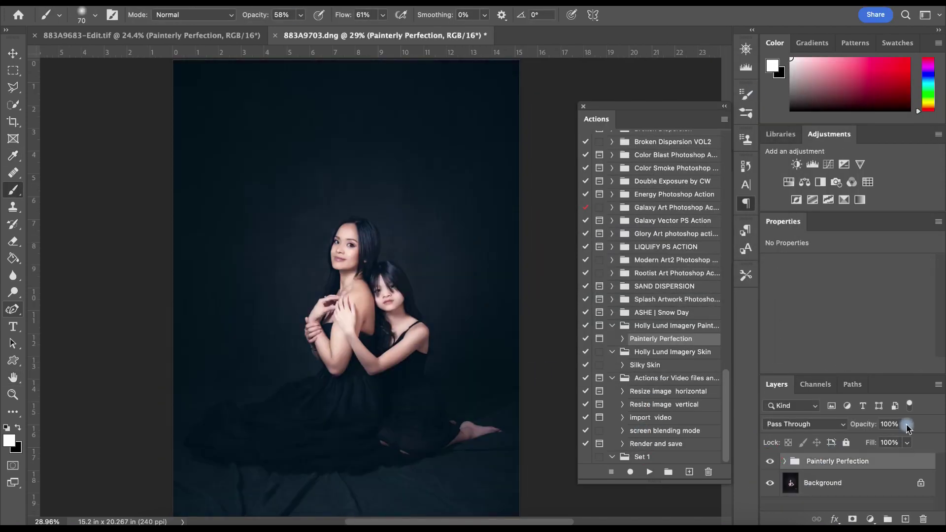
{"action": "key", "text": "bracketright"}
{"action": "key", "text": "bracketright"}
{"action": "key", "text": "bracketright"}
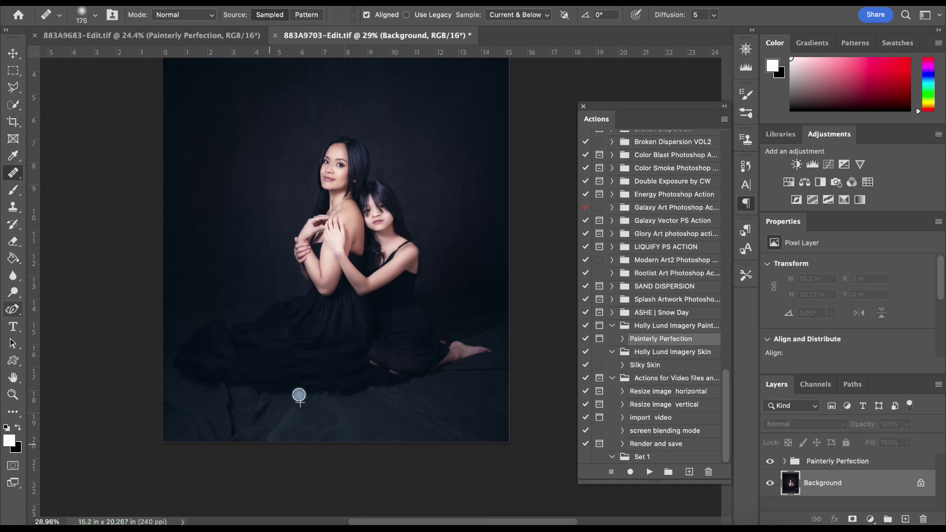
{"action": "scroll", "coordinate": [335, 417], "scroll_direction": "up", "scroll_amount": 5}
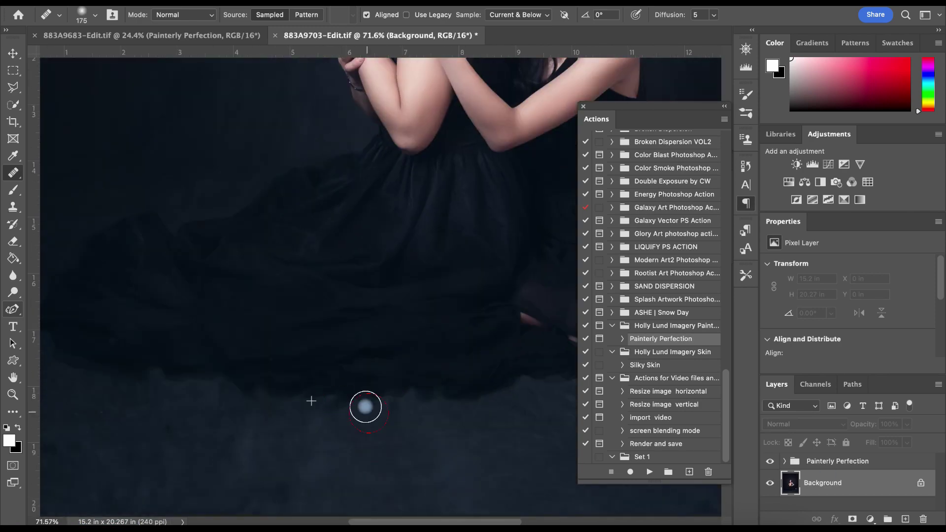
{"action": "scroll", "coordinate": [220, 285], "scroll_direction": "down", "scroll_amount": 6}
- Save 883A9703-Edit.tif and switch to Lightroom Classic
{"action": "key", "text": "super+s"}
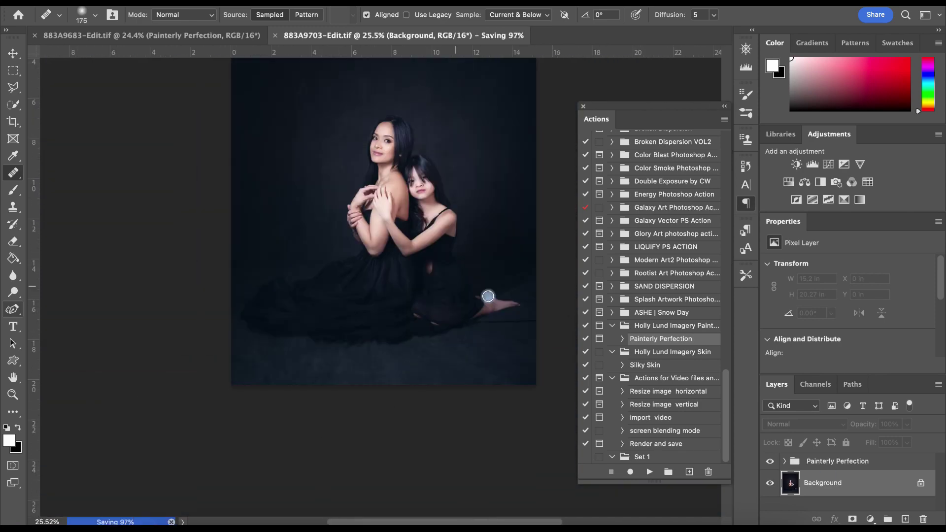
{"action": "key", "text": "super+equal"}
{"action": "left_click", "coordinate": [549, 507]}
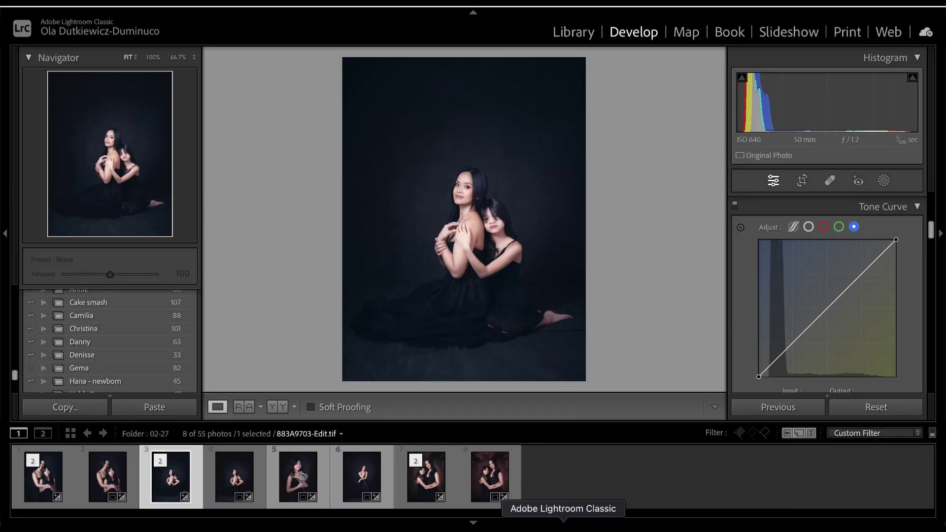
- Raise the blue tone curve's black point to output 4 and slightly lower its white point on 883A9703-Edit.tif
{"action": "left_click_drag", "start_coordinate": [759, 377], "coordinate": [758, 380]}
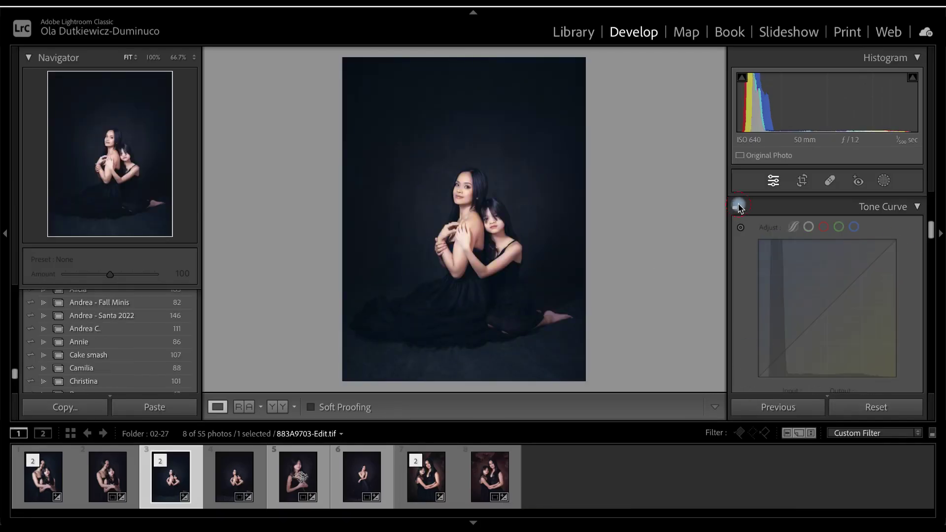
- Examine the skin and eye detail of the woman's face in 883A9703-Edit.tif at 300% magnification
{"action": "key", "text": "super+equal"}
{"action": "key", "text": "super+equal"}
{"action": "key", "text": "super+equal"}
{"action": "key", "text": "super+equal"}
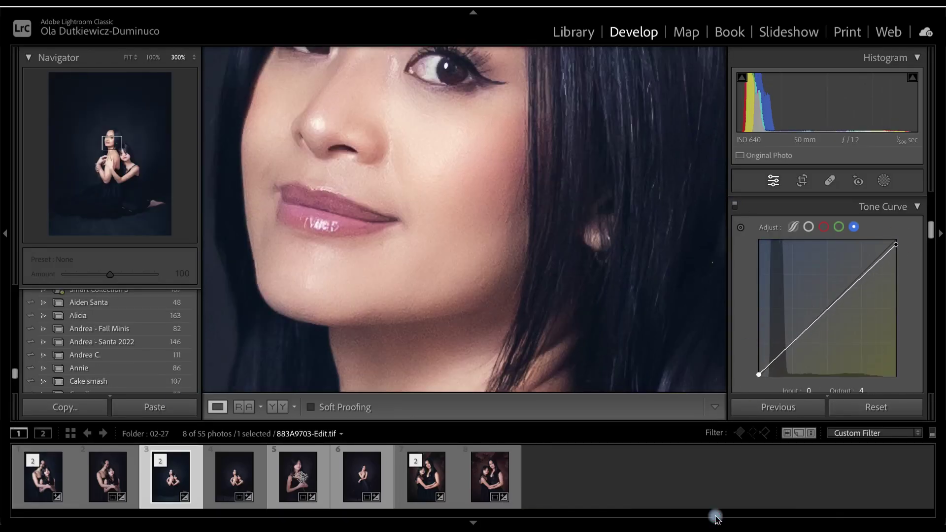
{"action": "scroll", "coordinate": [600, 240], "scroll_direction": "up", "scroll_amount": 3}
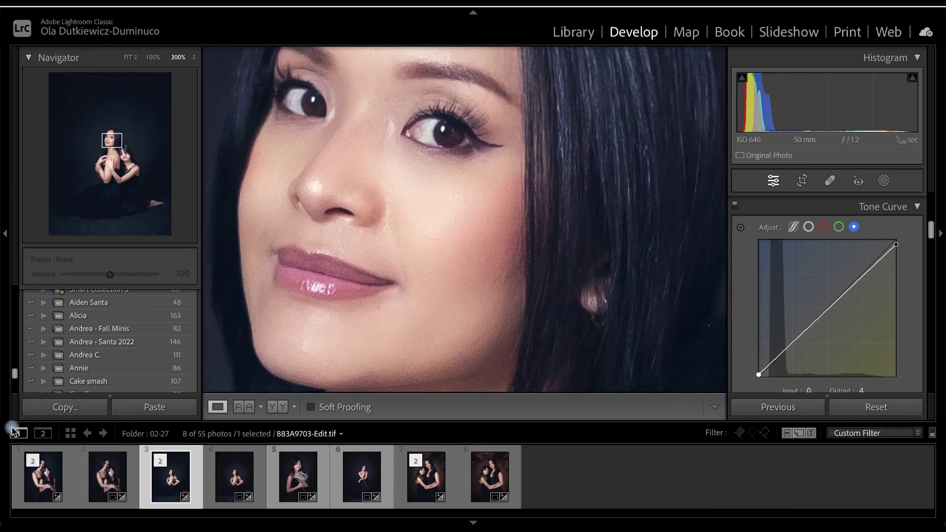
- Display 883A9683-Edit.tif and examine the girl's face at 200% magnification
{"action": "left_click", "coordinate": [29, 502]}
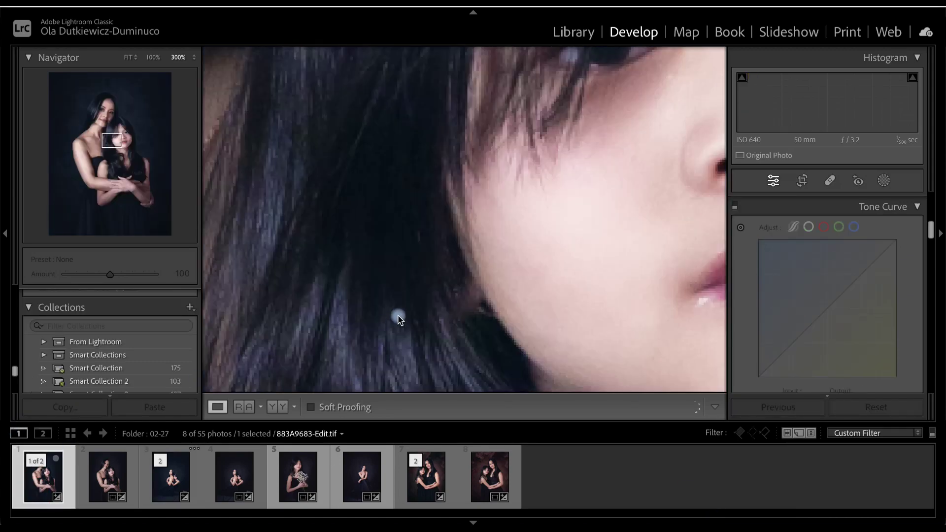
{"action": "key", "text": "super+minus"}
{"action": "key", "text": "super+minus"}
{"action": "key", "text": "super+minus"}
{"action": "key", "text": "super+equal"}
{"action": "left_click", "coordinate": [421, 260]}
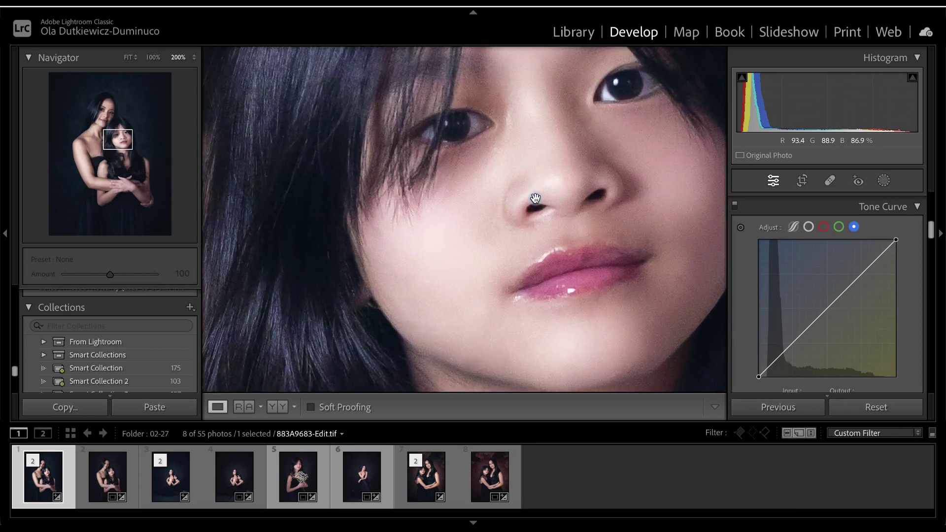
- Send 883A9683-Edit.tif from Lightroom Classic to Topaz DeNoise AI for editing
{"action": "right_click", "coordinate": [545, 156]}
{"action": "mouse_move", "coordinate": [586, 225]}
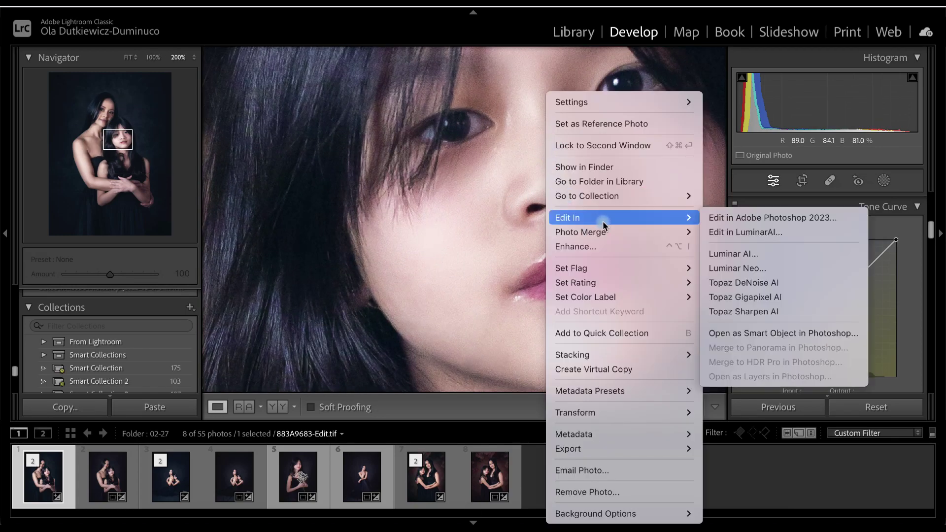
{"action": "left_click", "coordinate": [788, 283]}
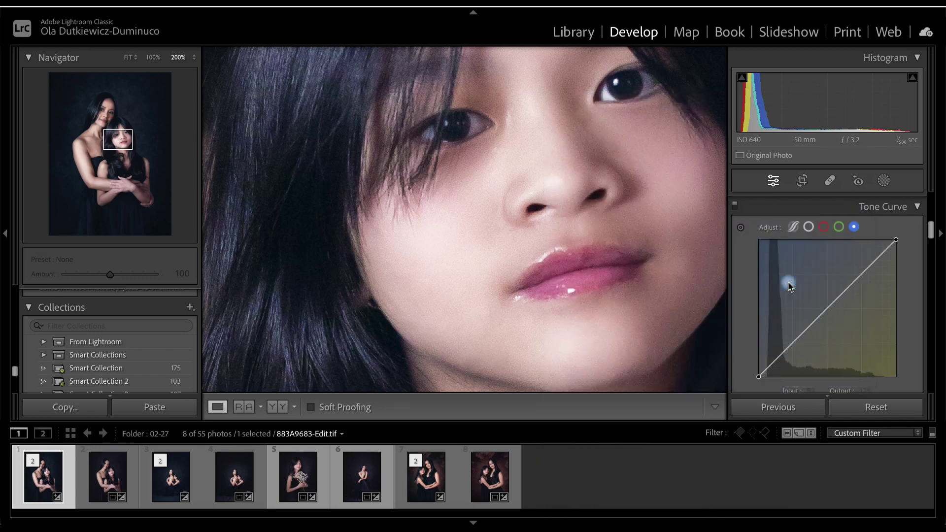
{"action": "left_click", "coordinate": [563, 384]}
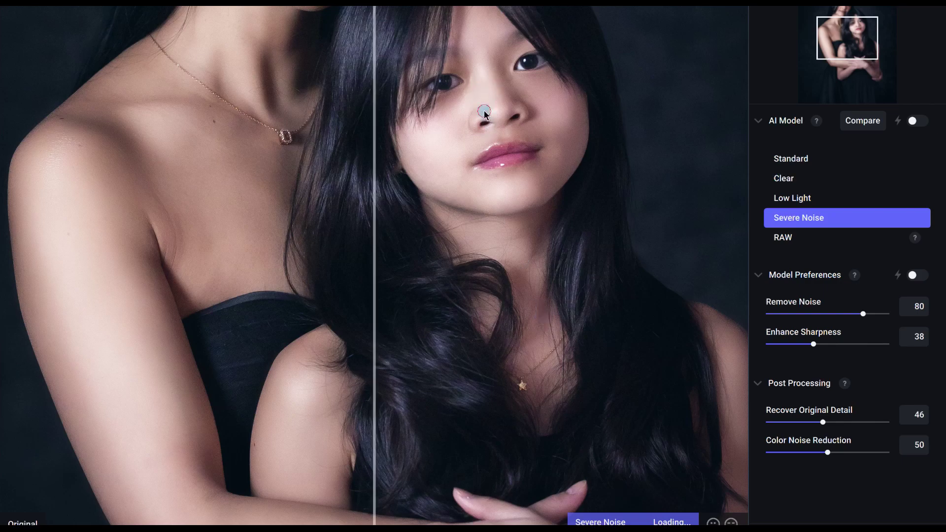
- Set the Severe Noise model's Enhance Sharpness to 55 and compare the original with the denoised preview on both faces
{"action": "scroll", "coordinate": [493, 177], "scroll_direction": "up", "scroll_amount": 5}
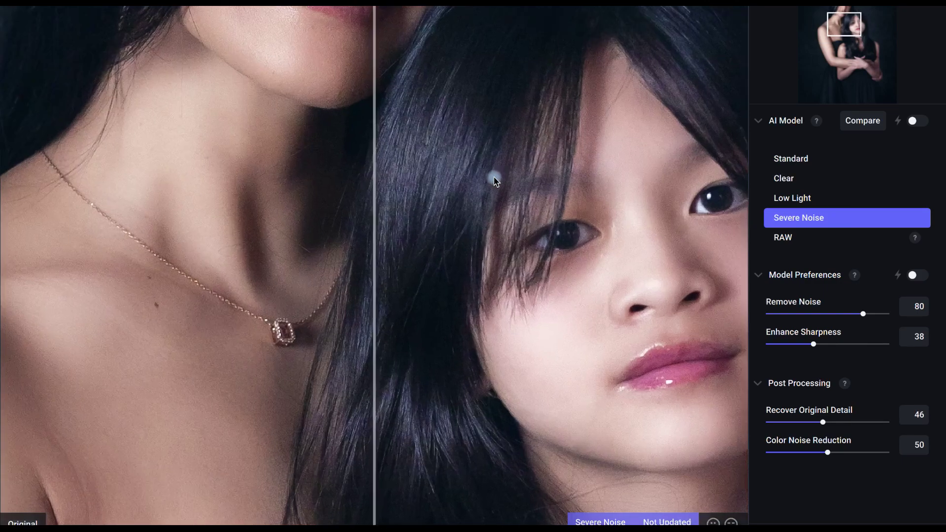
{"action": "left_click_drag", "start_coordinate": [532, 185], "coordinate": [468, 213]}
{"action": "left_click_drag", "start_coordinate": [391, 231], "coordinate": [554, 217]}
{"action": "left_click_drag", "start_coordinate": [378, 97], "coordinate": [399, 262]}
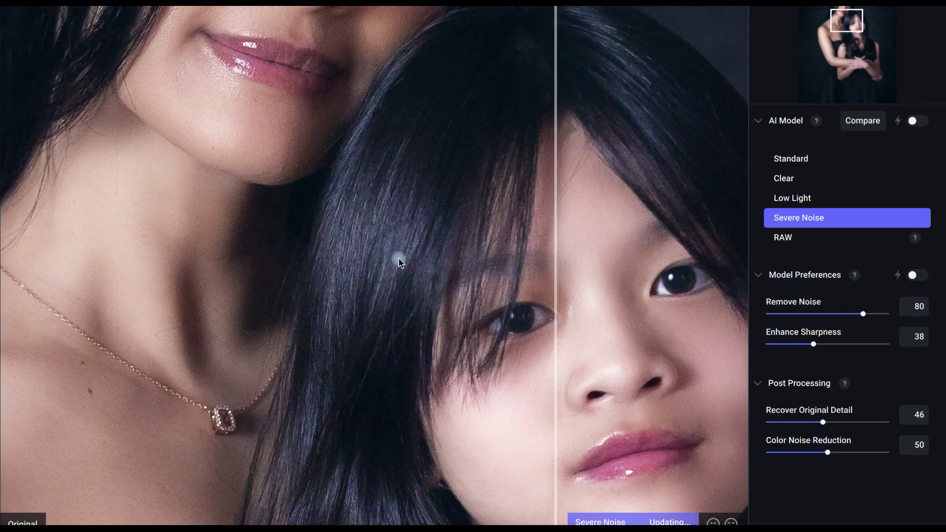
{"action": "left_click_drag", "start_coordinate": [814, 344], "coordinate": [828, 345]}
{"action": "left_click_drag", "start_coordinate": [561, 297], "coordinate": [660, 323]}
{"action": "left_click_drag", "start_coordinate": [439, 346], "coordinate": [371, 326]}
{"action": "left_click_drag", "start_coordinate": [344, 158], "coordinate": [345, 375]}
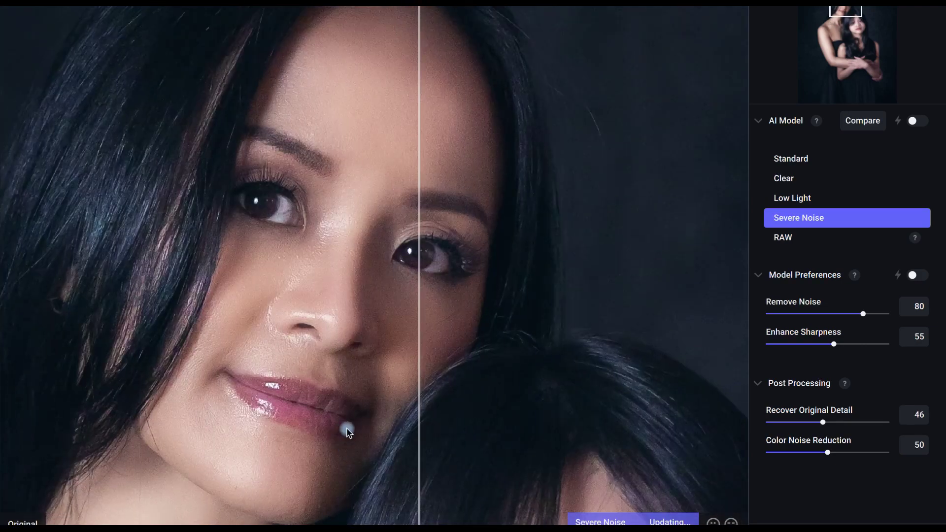
{"action": "left_click_drag", "start_coordinate": [418, 320], "coordinate": [349, 325]}
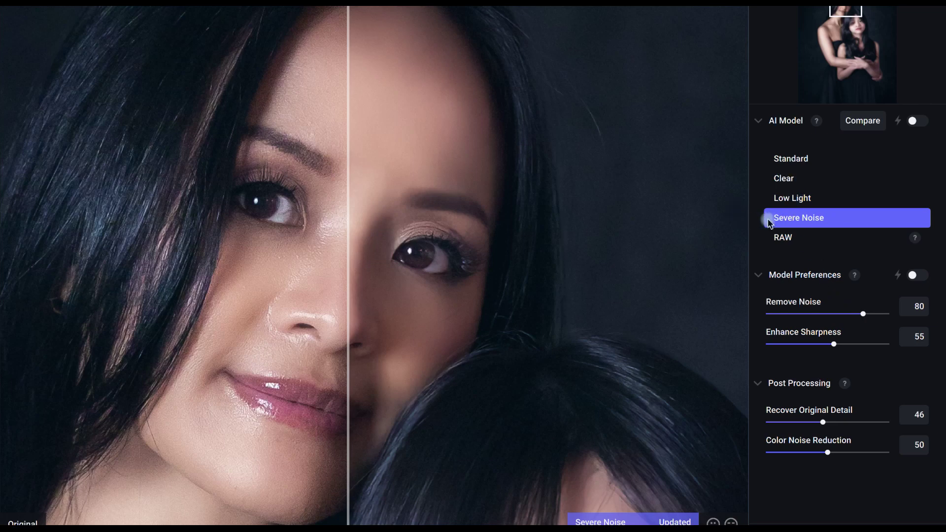
- Switch to the Low Light AI model and compare its preview with the original across the woman's and girl's faces
{"action": "left_click", "coordinate": [788, 196]}
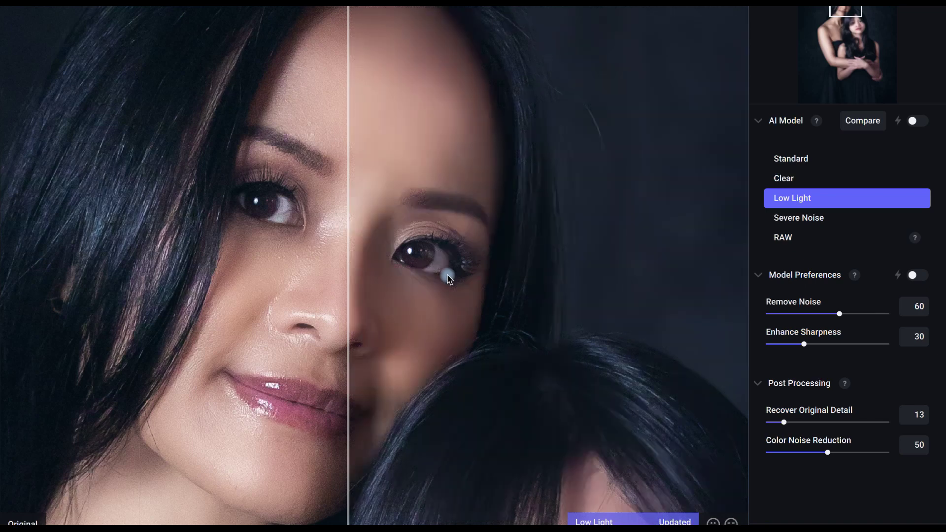
{"action": "left_click_drag", "start_coordinate": [350, 212], "coordinate": [276, 380]}
{"action": "left_click_drag", "start_coordinate": [386, 372], "coordinate": [455, 173]}
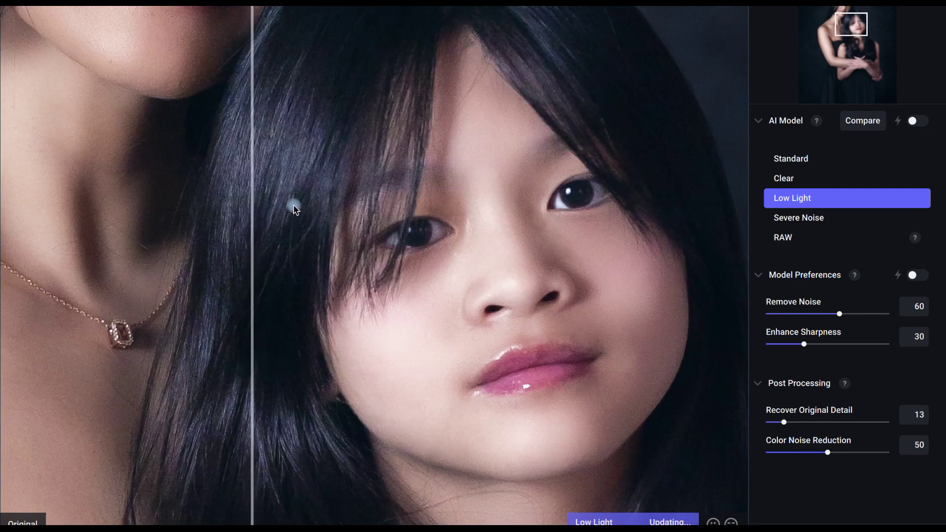
{"action": "left_click_drag", "start_coordinate": [263, 206], "coordinate": [436, 327]}
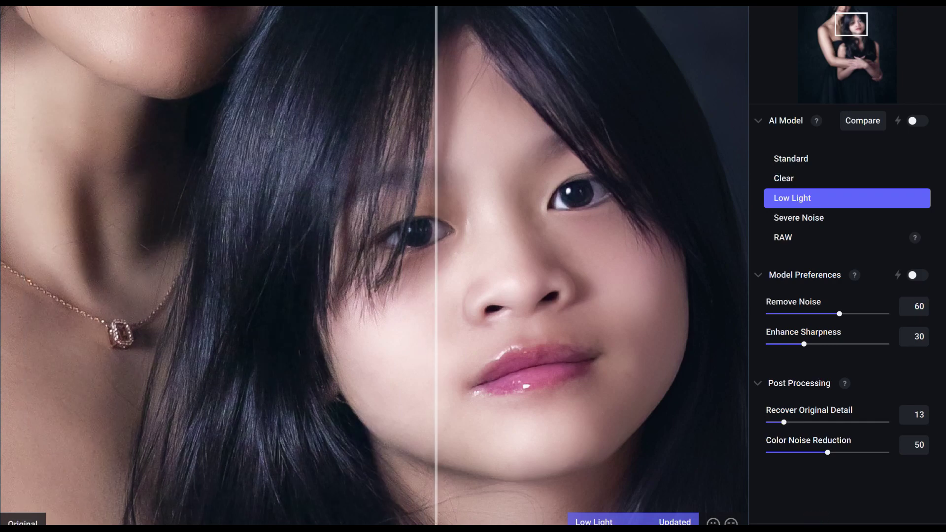